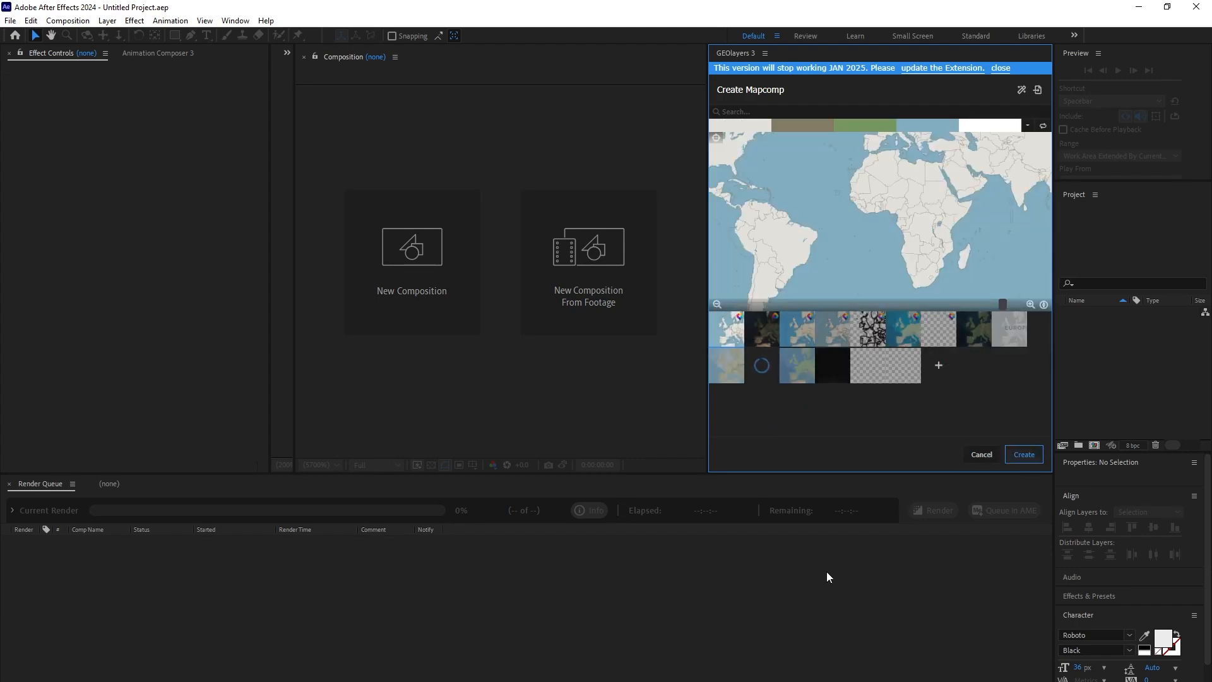
Create a world mapcomp with the dark satellite imagery style and add Russia to it as a sovereign country feature
left_click(977, 336)
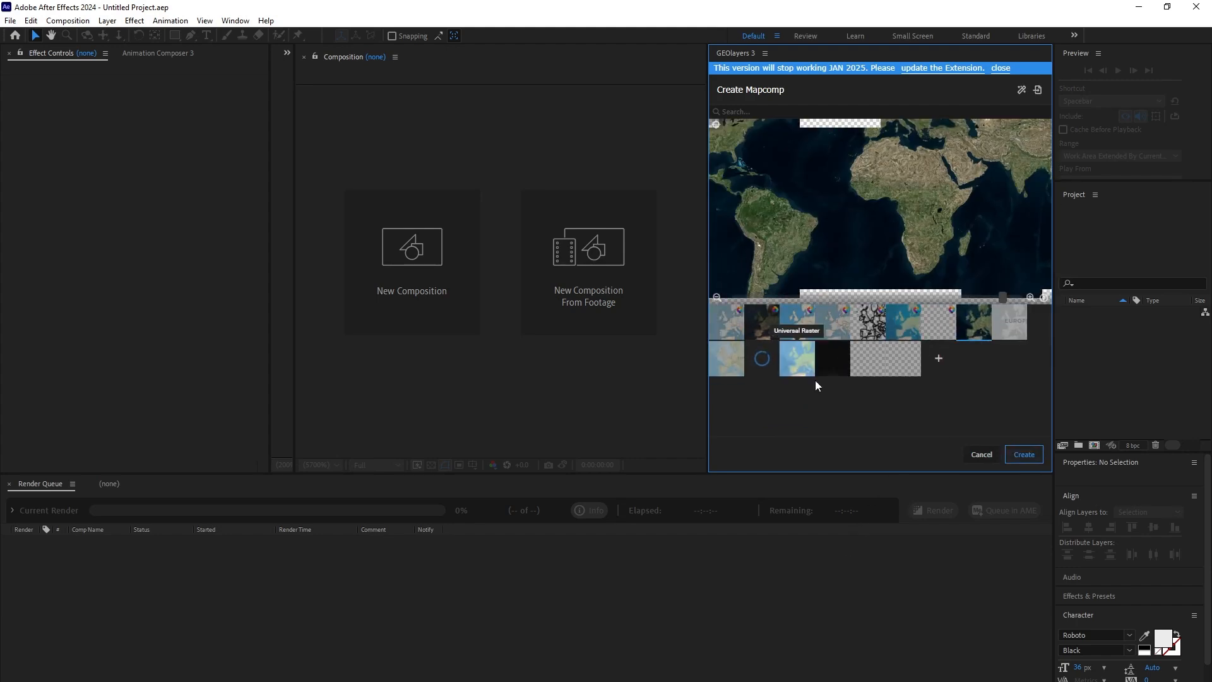
left_click(1024, 455)
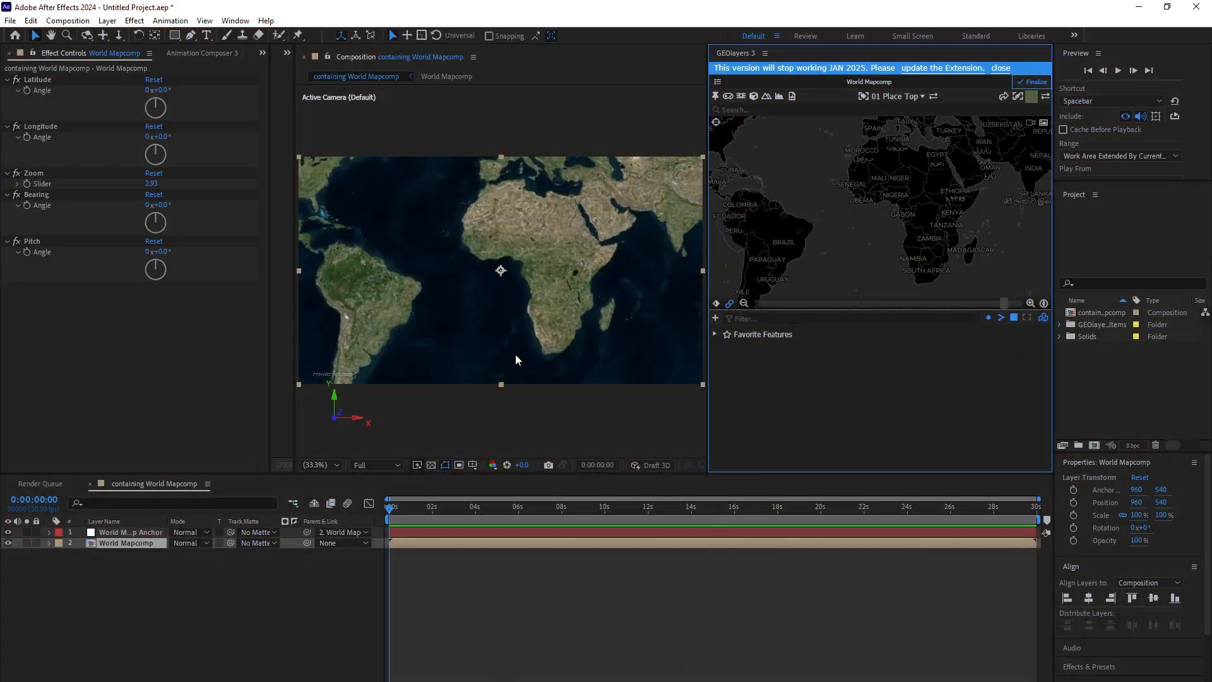
left_click(729, 110)
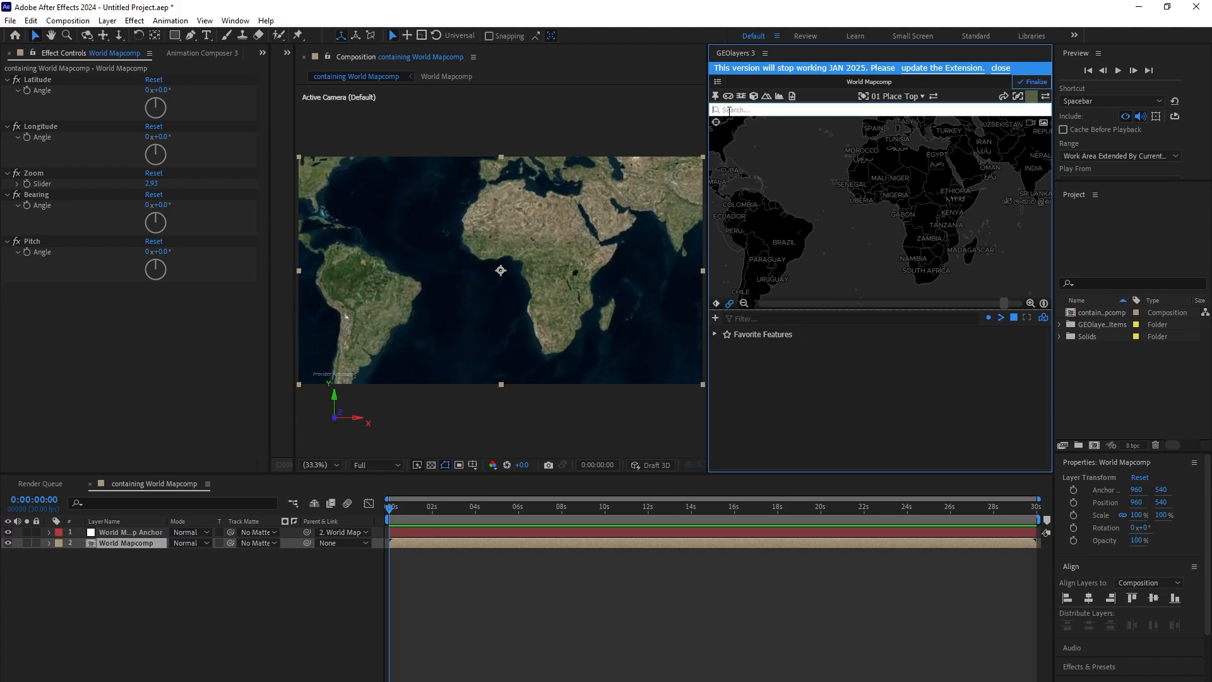
type("RUSSIA")
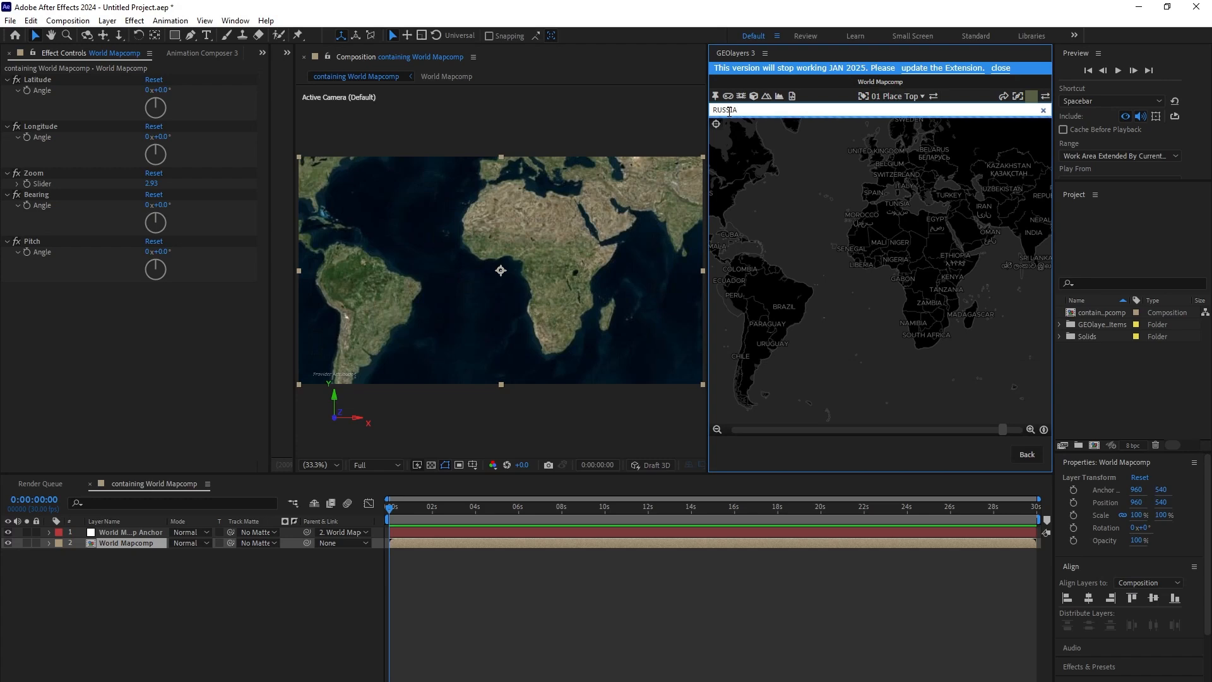
key("Return")
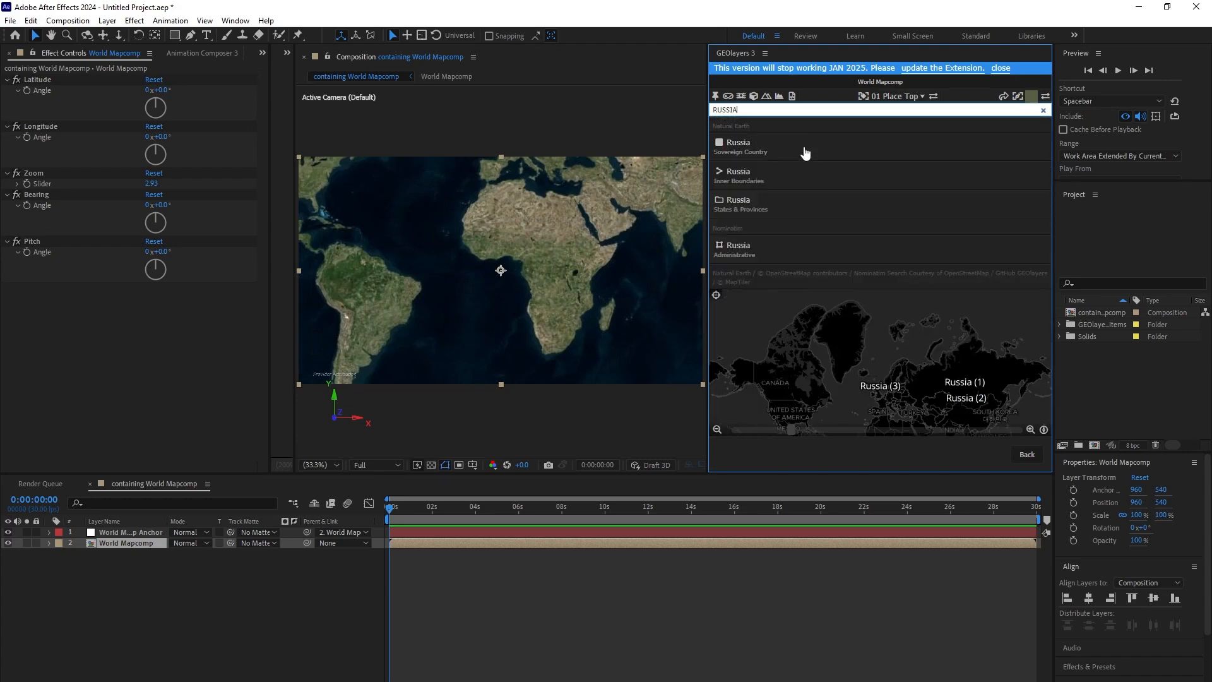
left_click(799, 143)
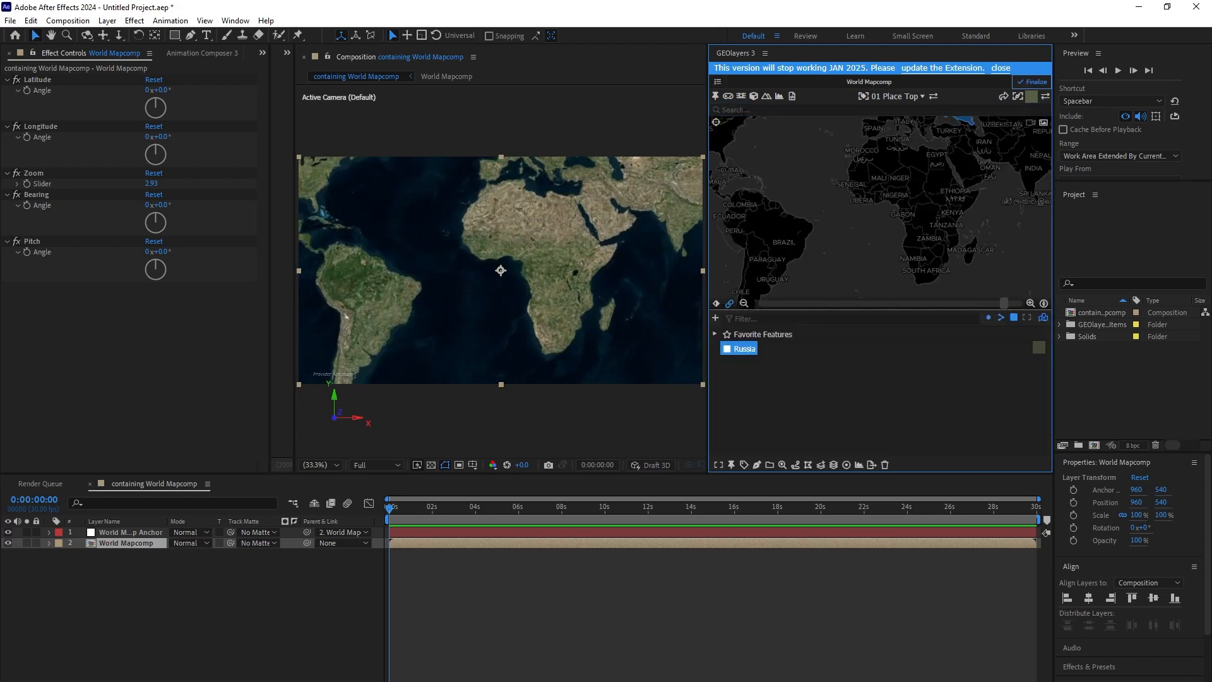
Search for Ukraine and add its sovereign country feature to the mapcomp
left_click(740, 111)
type("UKRAINE")
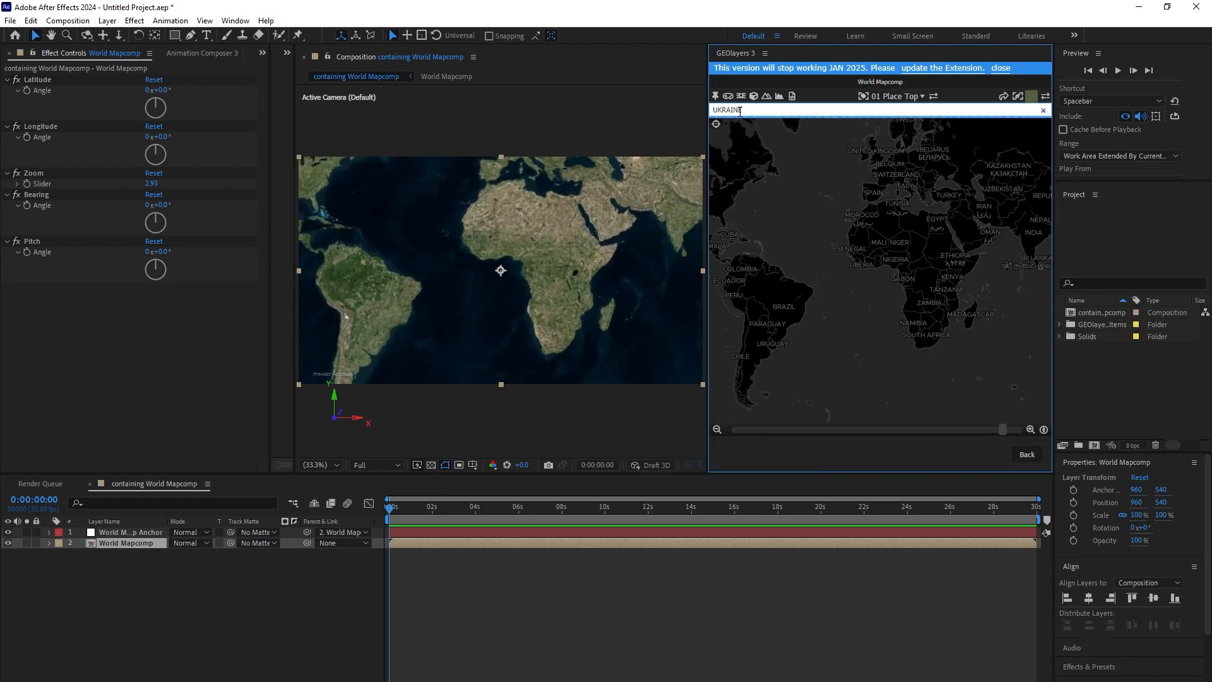
key("Return")
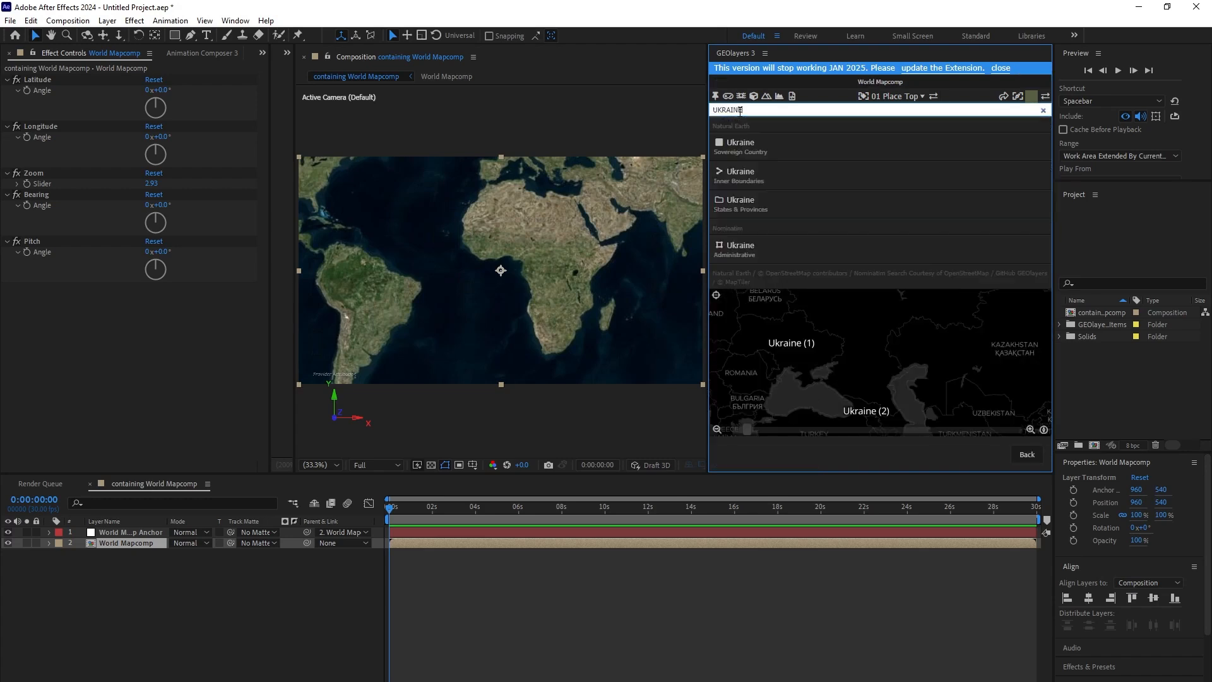
left_click(800, 144)
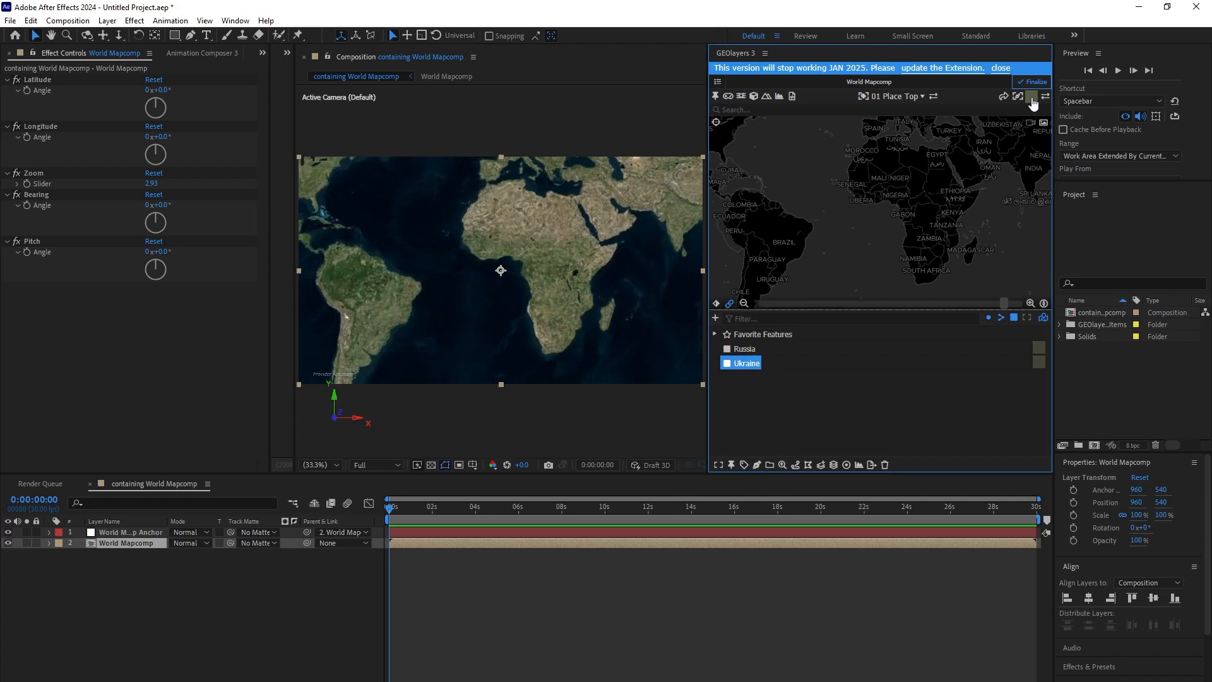
Set the shape layer style to a solid #ff0000 fill and draw the Ukraine feature with it
left_click(1031, 96)
left_click(922, 159)
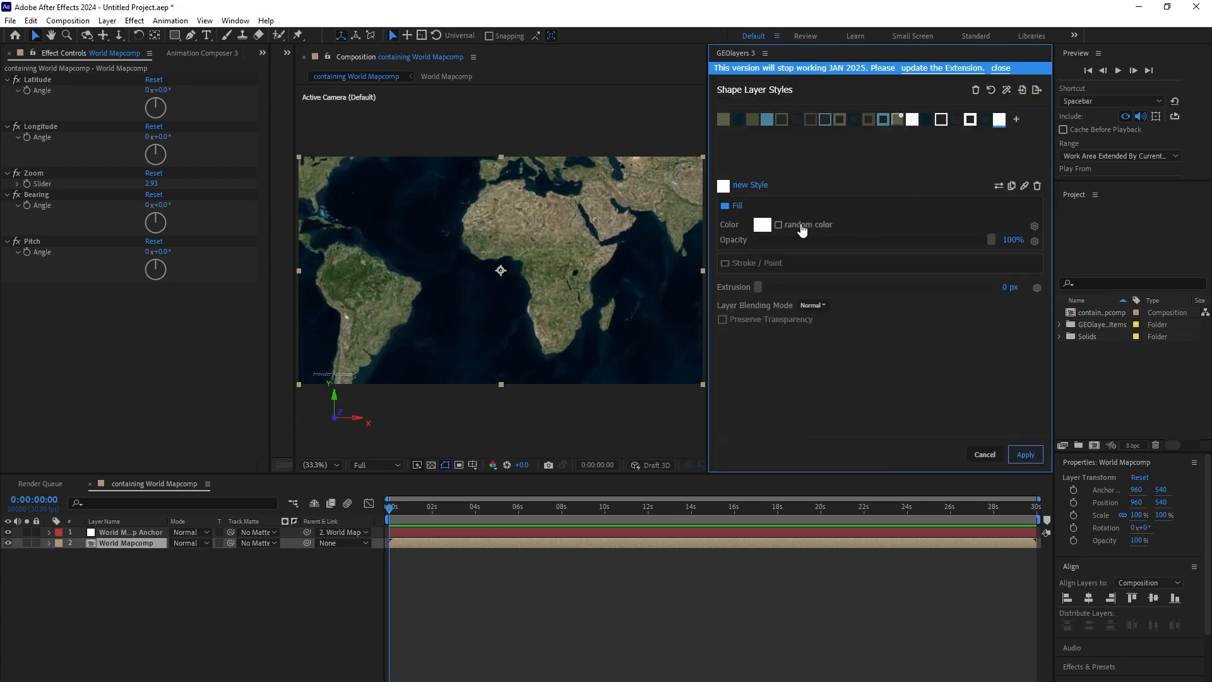
left_click(762, 227)
left_click_drag(791, 172, 811, 135)
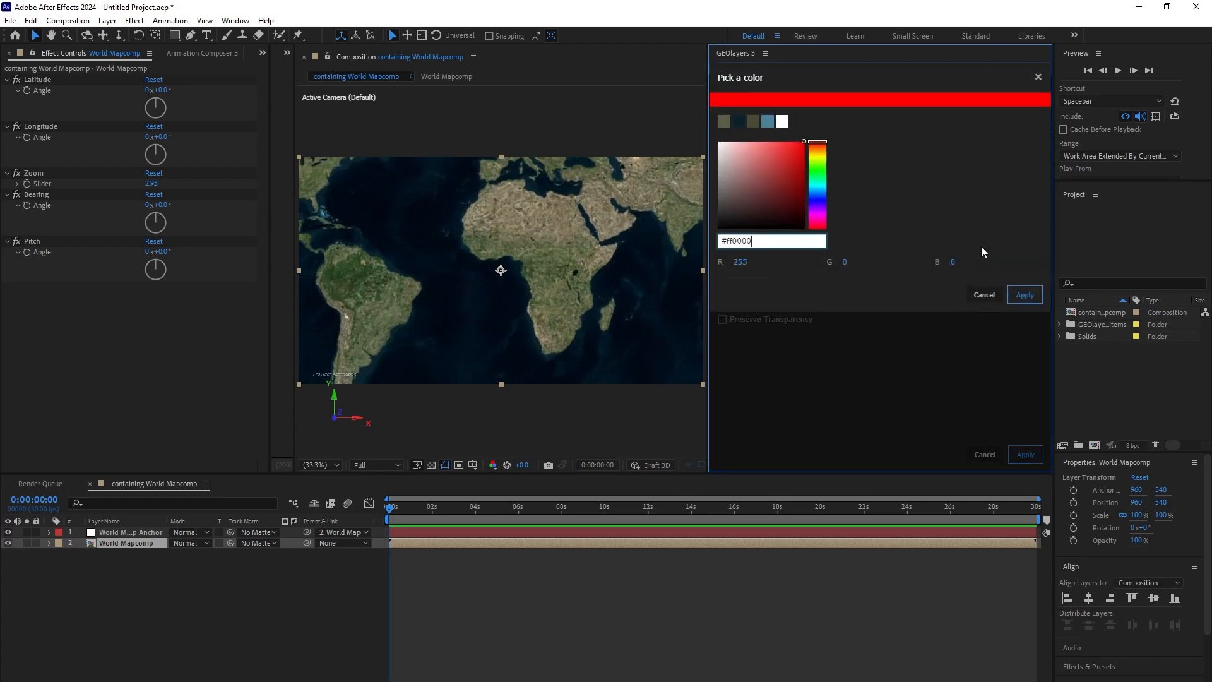
left_click(1025, 295)
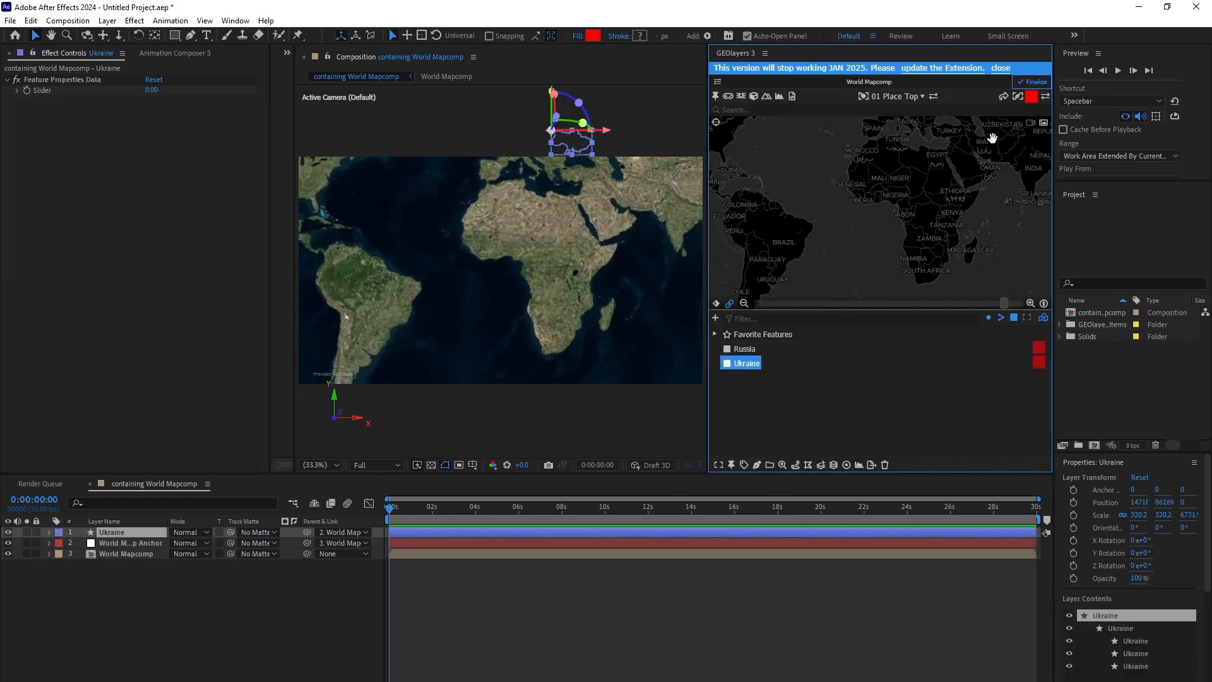
Change the fill color of the Ukraine shape layer to yellow, FFDE00
left_click(593, 37)
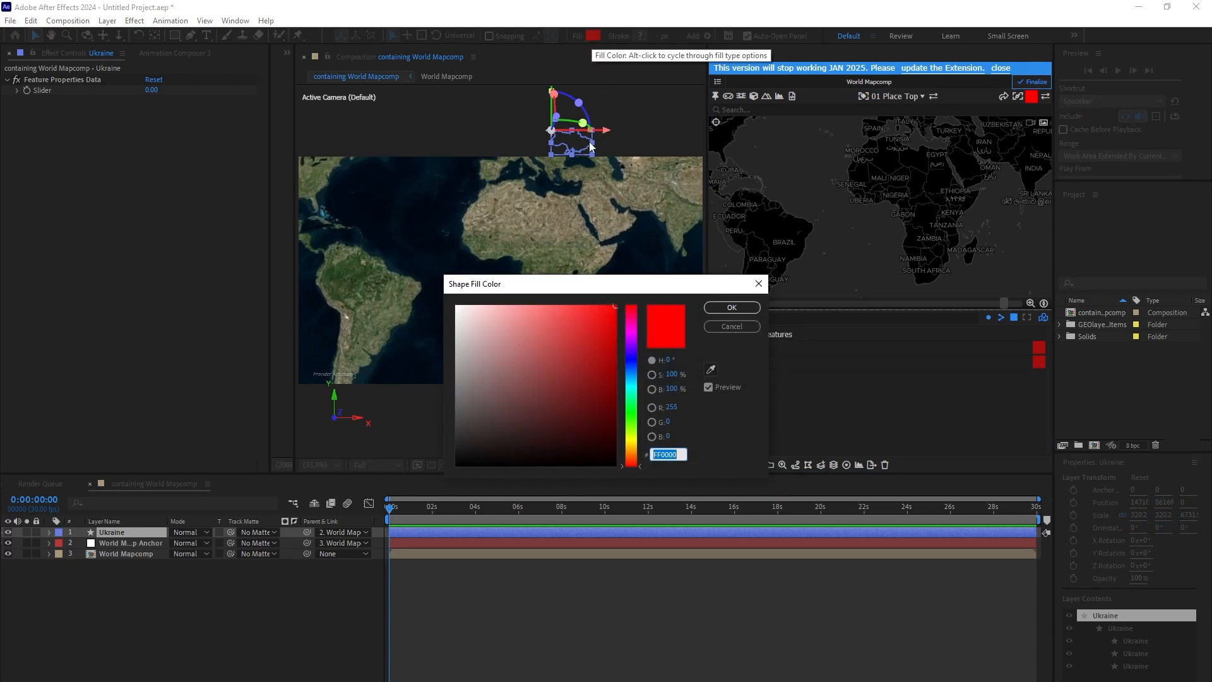
left_click_drag(631, 448, 608, 430)
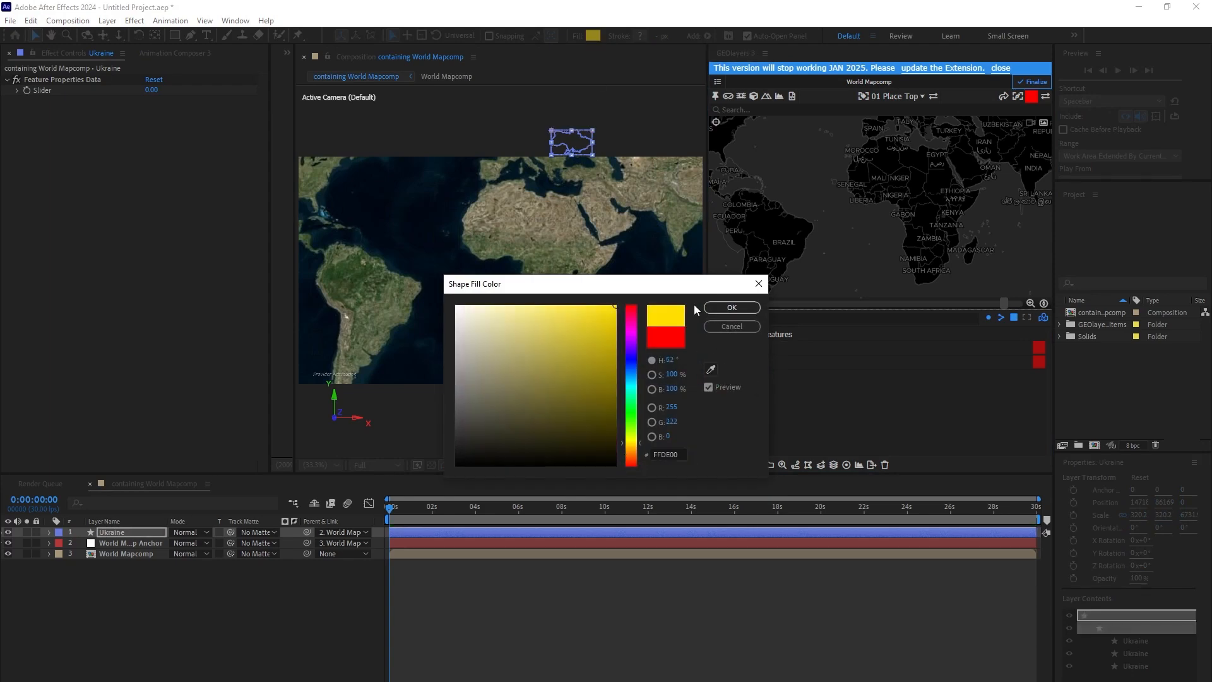
left_click(732, 307)
Draw the Russia feature as a red shape layer and fit the map view to the Ukraine feature
right_click(761, 429)
left_click(789, 438)
left_click(750, 365)
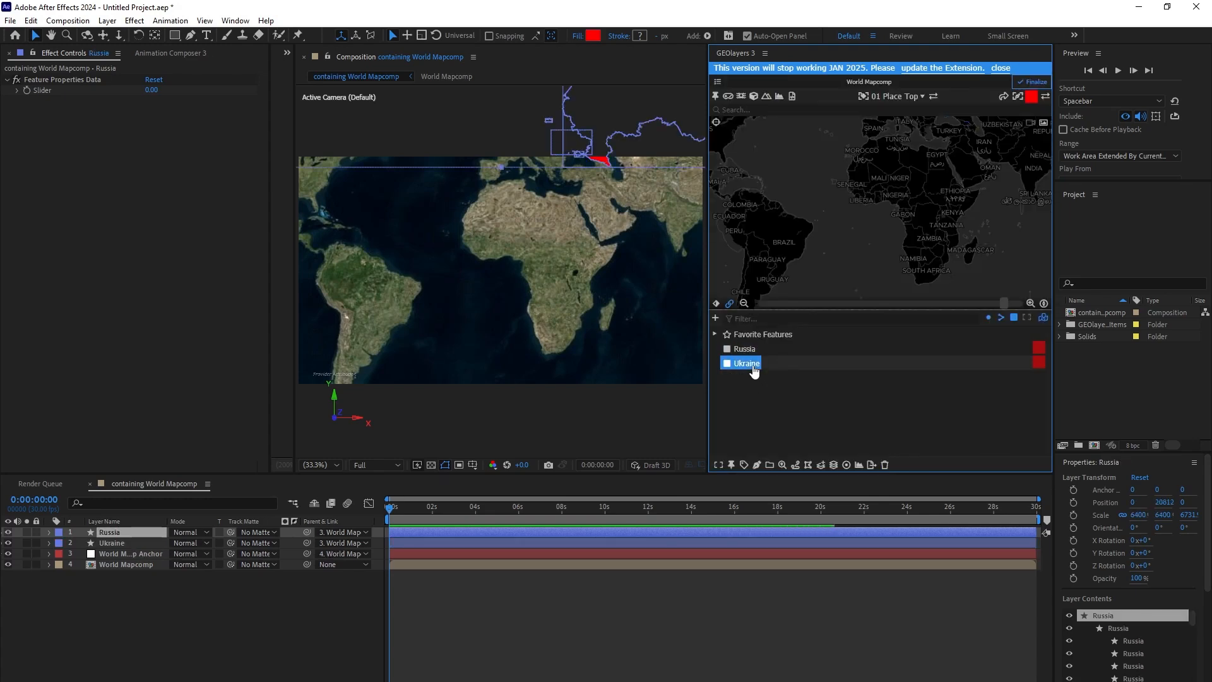
left_click(718, 471)
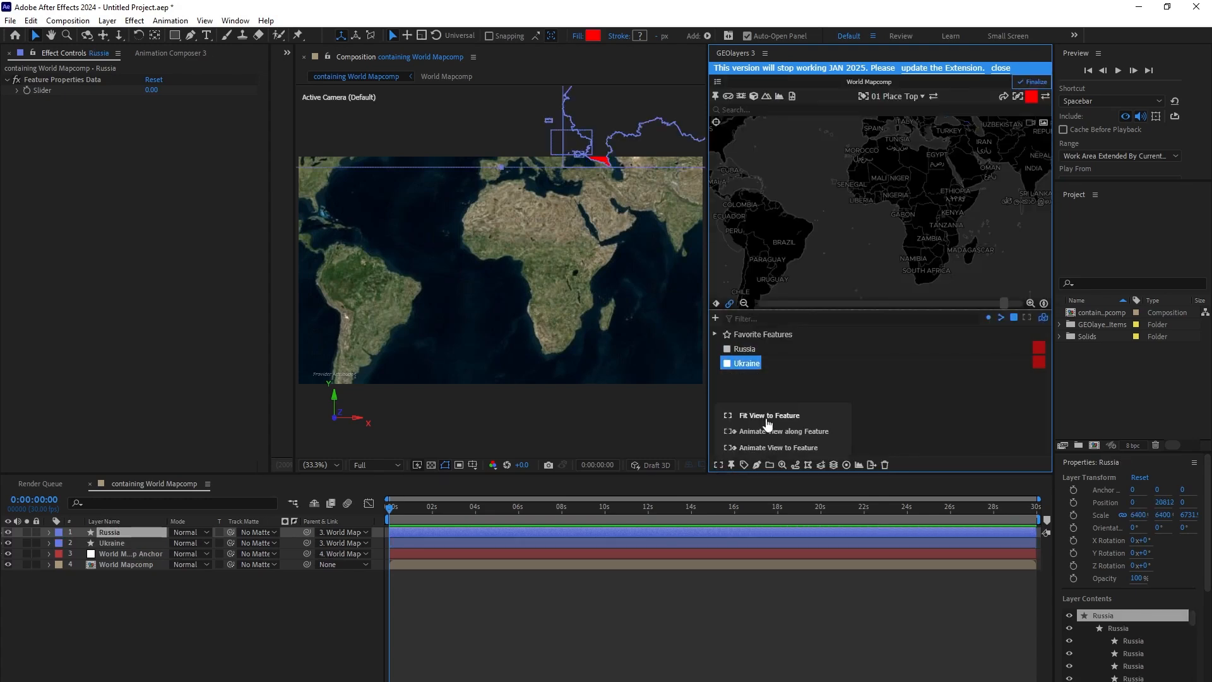
left_click(767, 420)
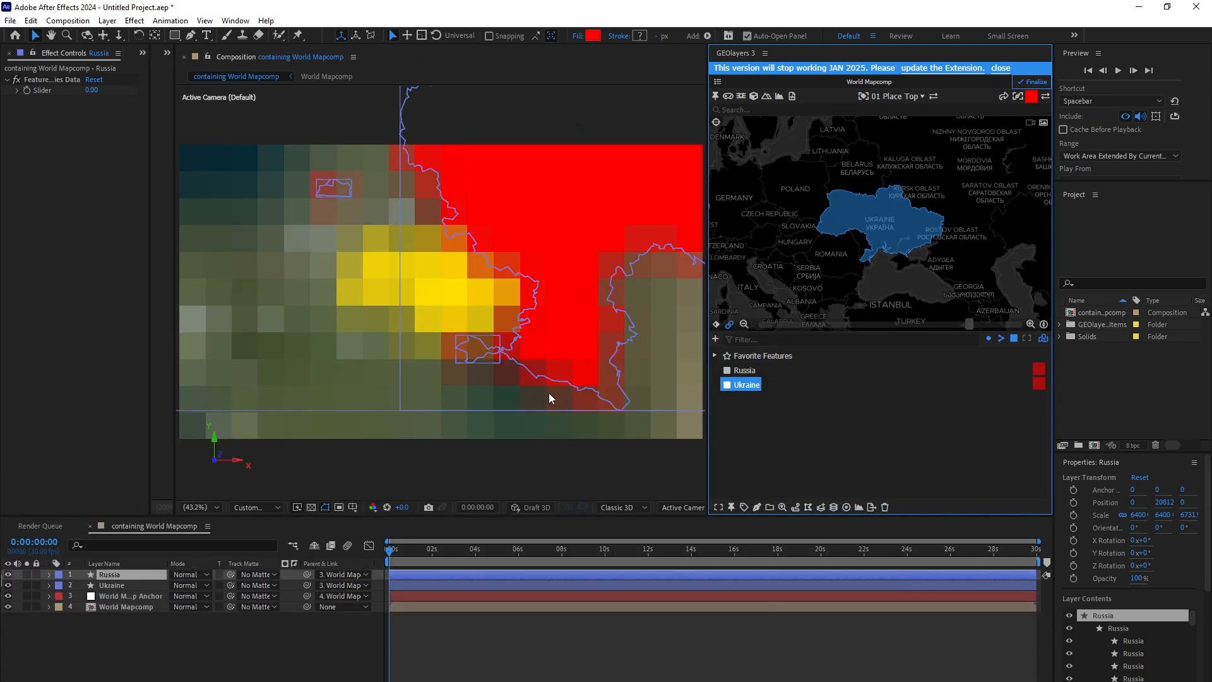
Set the blending mode of the Russia and Ukraine shape layers to Multiply and deselect them
left_click(112, 585, "ctrl")
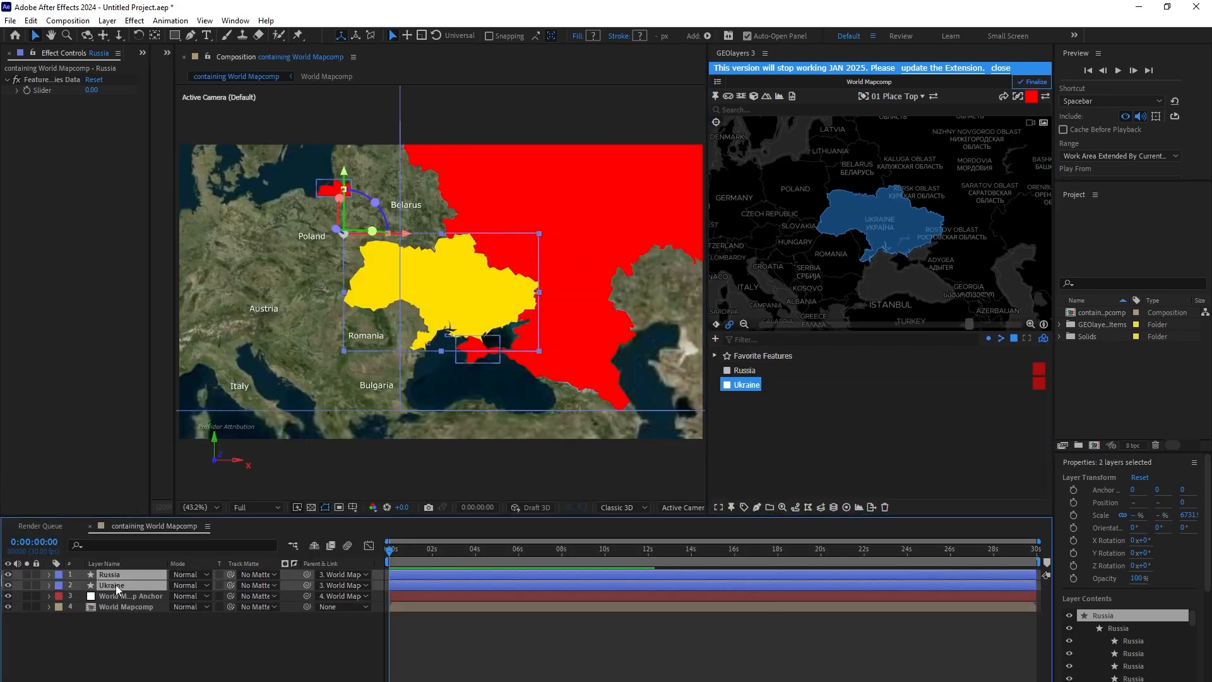
left_click(198, 574)
left_click(210, 78)
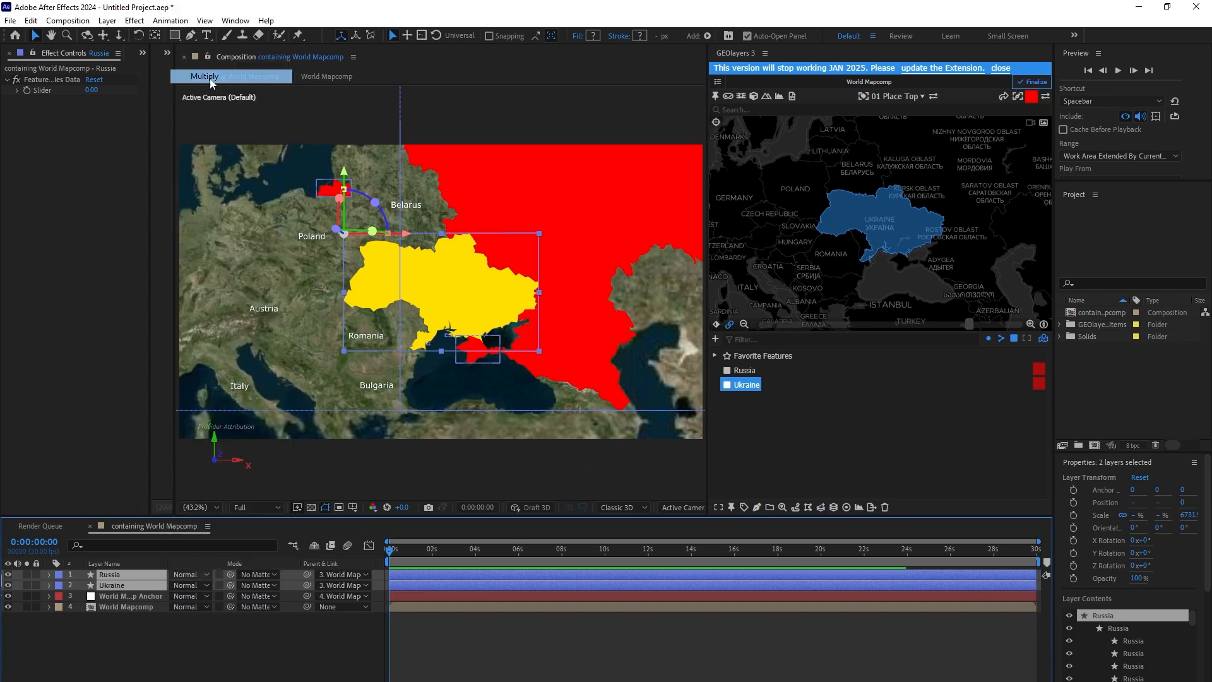
key("F2")
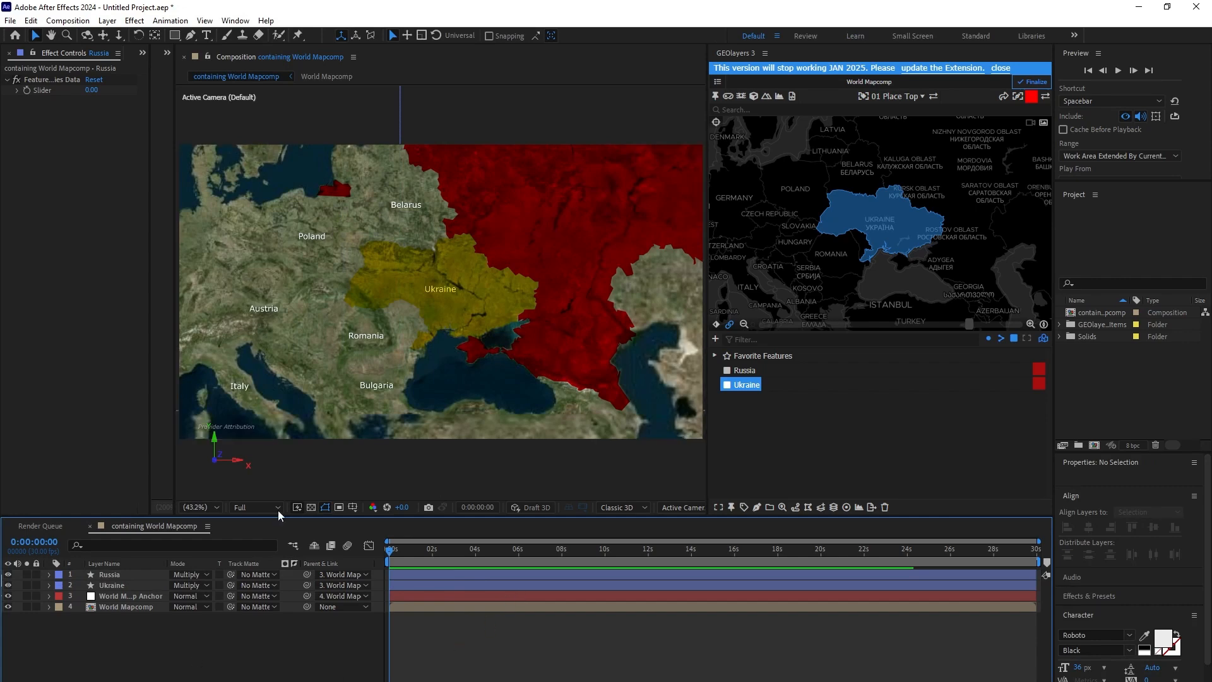
Draw the Russia and Ukraine features together on one layer with the white outline style, and zoom the mapcomp in on Ukraine
left_click(744, 370, "shift")
left_click(1032, 96)
left_click(997, 149)
left_click(757, 508)
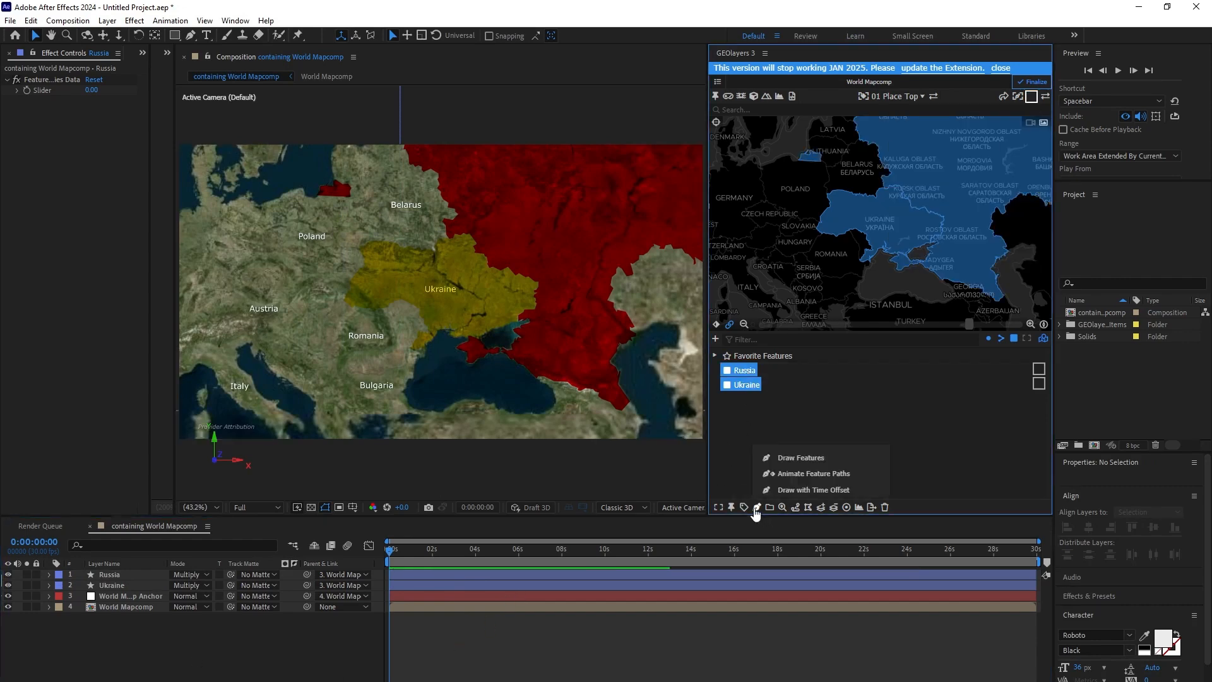
left_click(794, 458)
left_click(1022, 181)
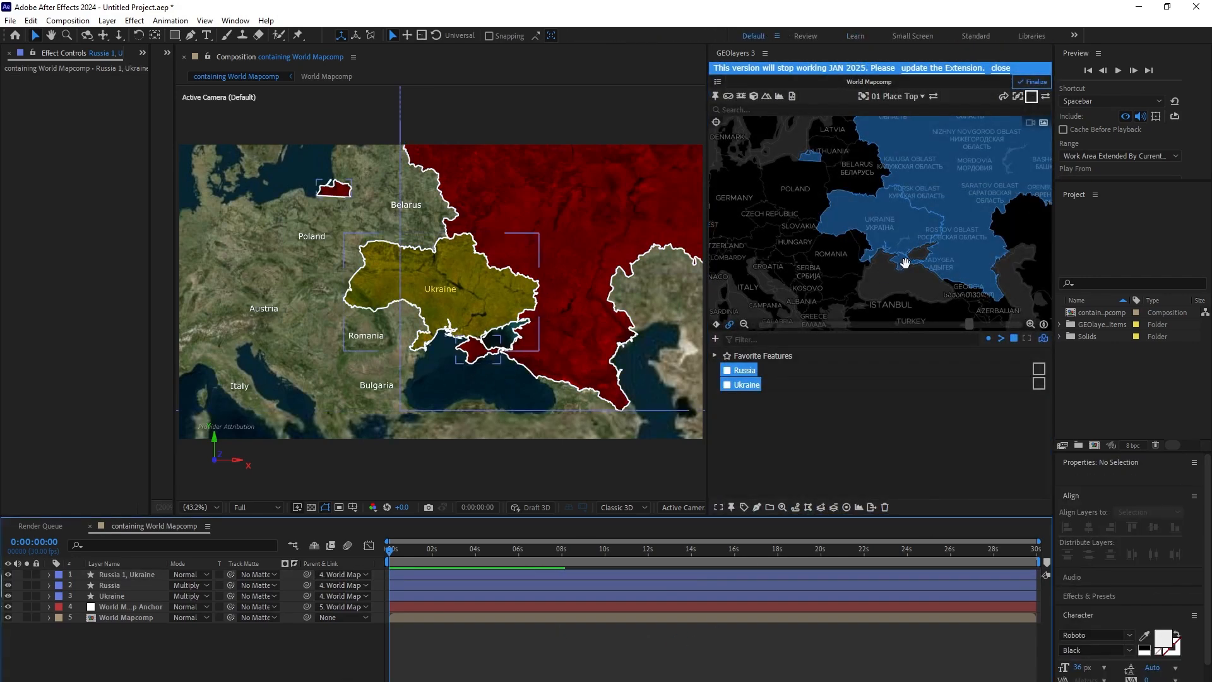
scroll(903, 265, "up", 2)
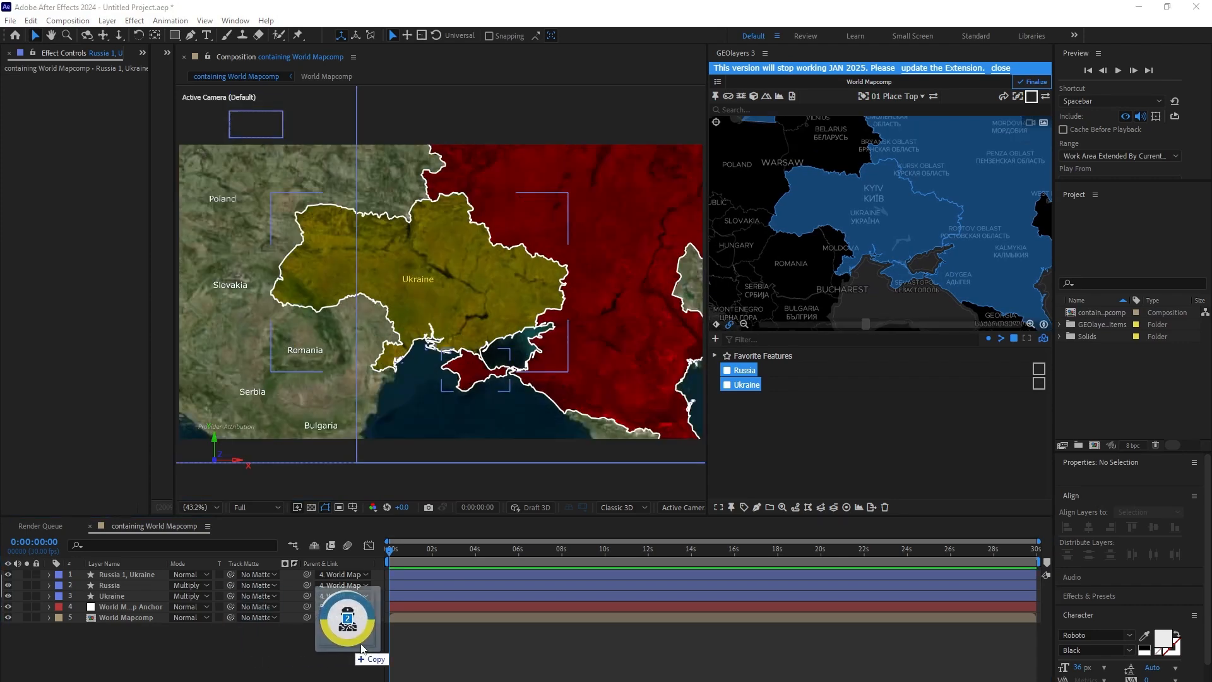
Import the images a-3.png and a-4.png at the composition's center and scale both layers to 3%
left_click_drag(348, 646, 422, 330)
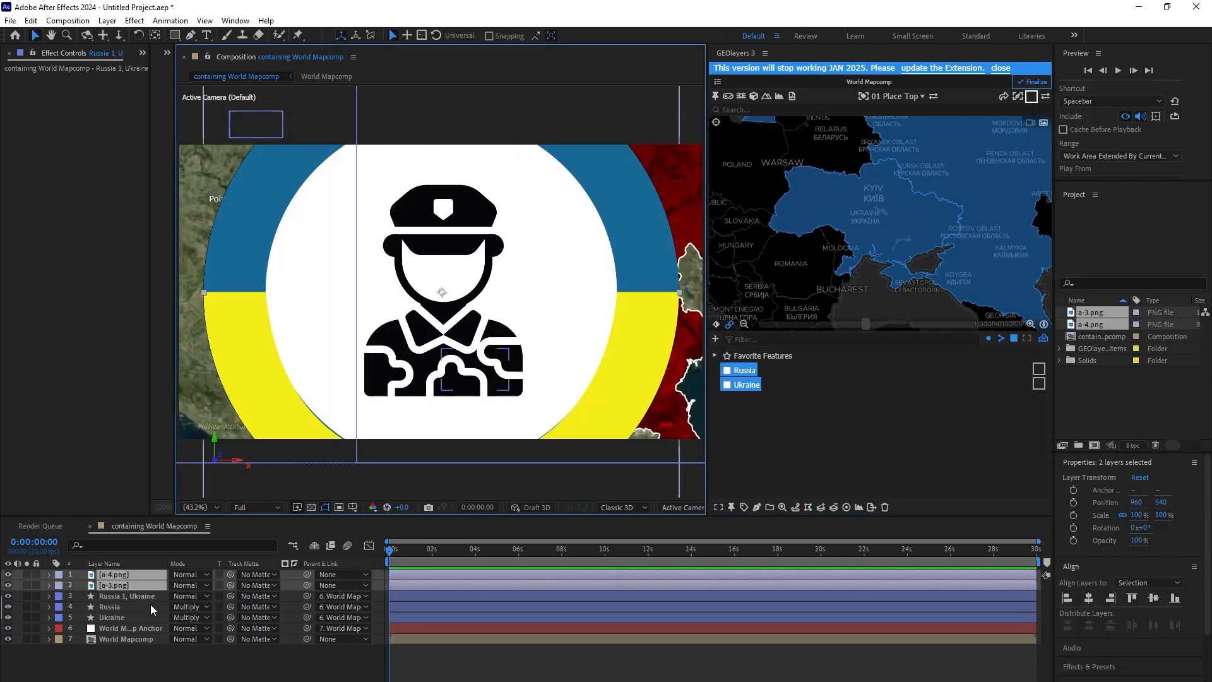
key("s")
left_click(190, 584)
type("3")
key("Return")
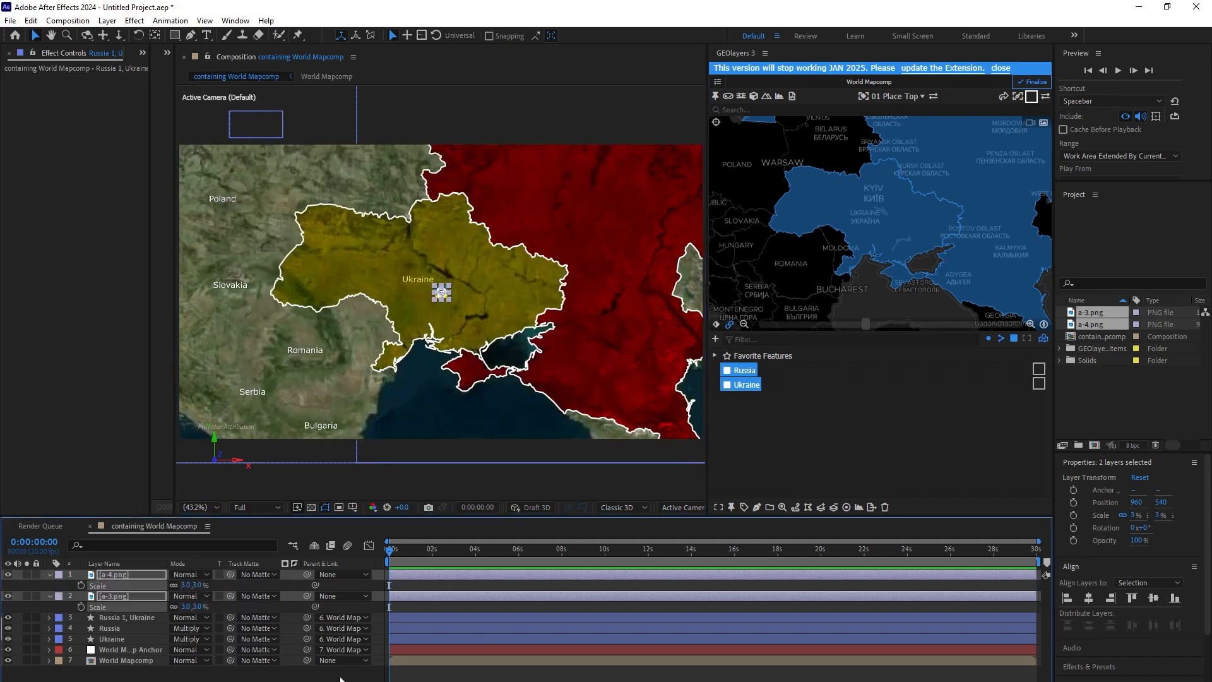
left_click(352, 675)
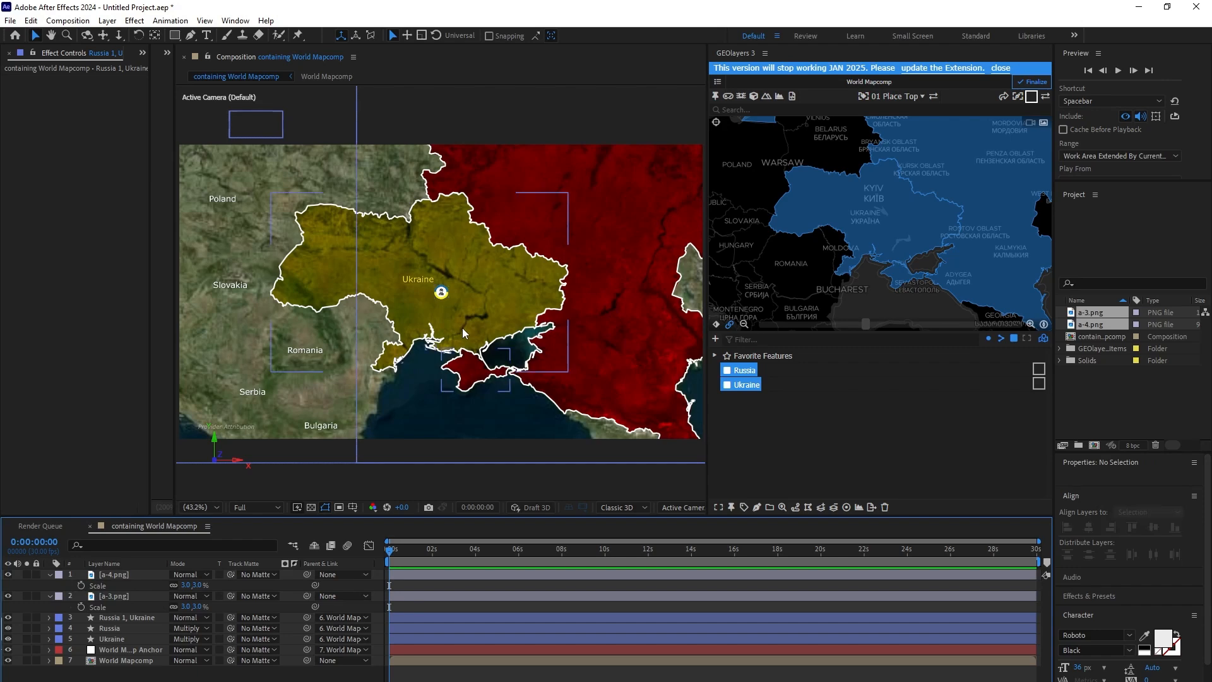
Move the a-4.png icon horizontally off the a-3.png icon to X position 1167
key("grave")
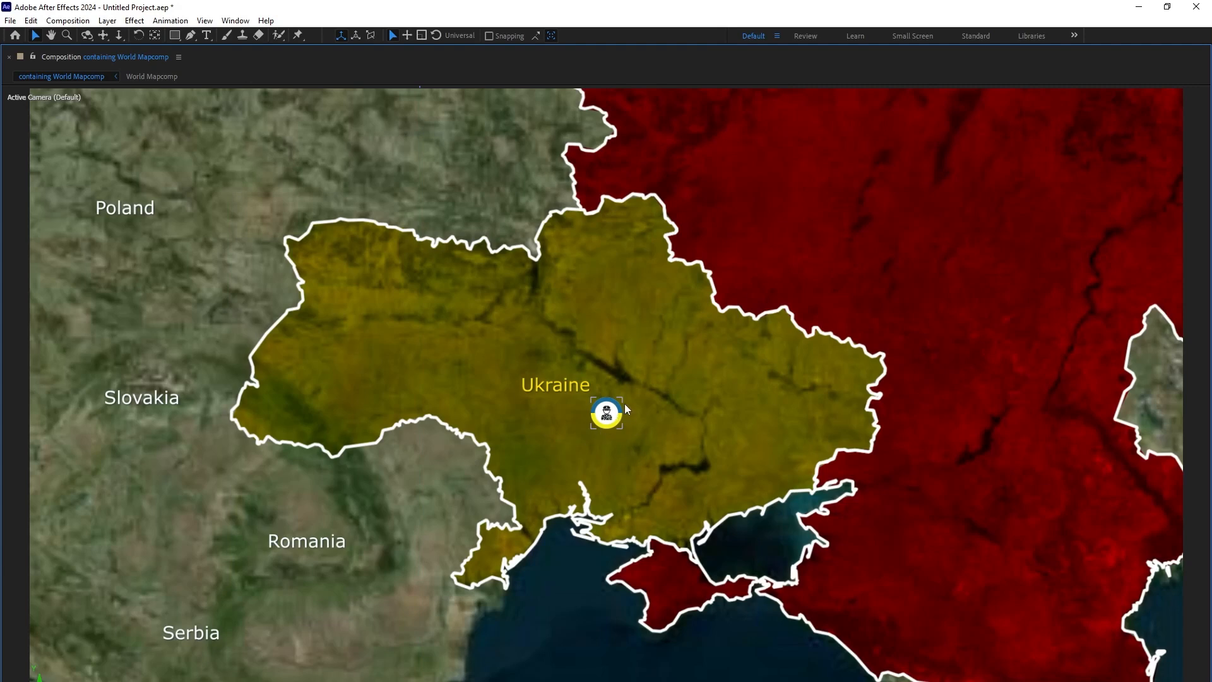
scroll(607, 414, "down", 1)
key("grave")
left_click(117, 575)
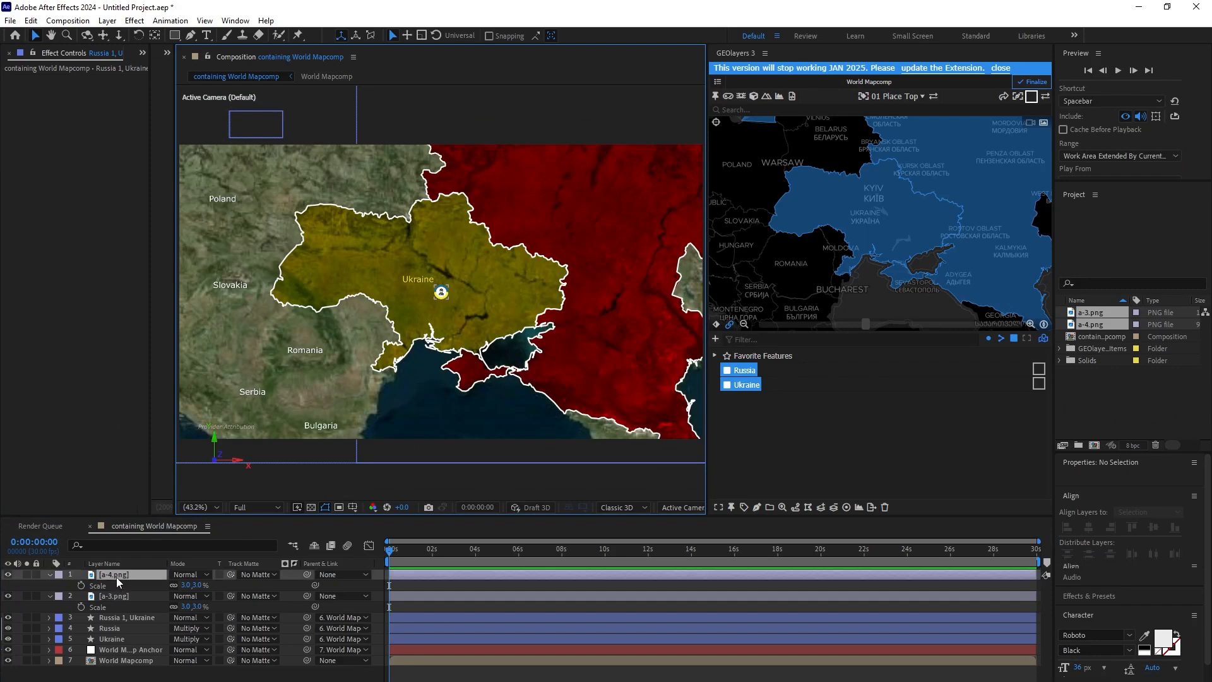
key("p")
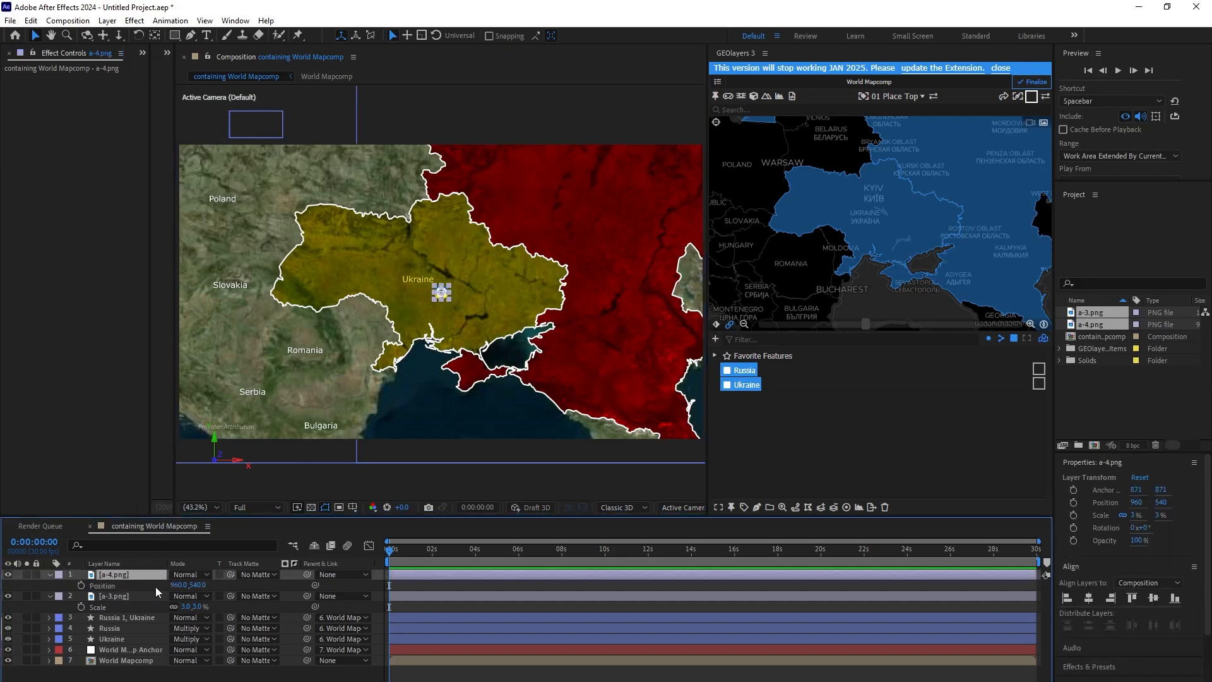
left_click_drag(176, 587, 310, 616)
Place the a-3.png icon over Russia at about 1478, 290 and the a-4.png icon in northern Ukraine at about 987, 396
left_click(135, 597)
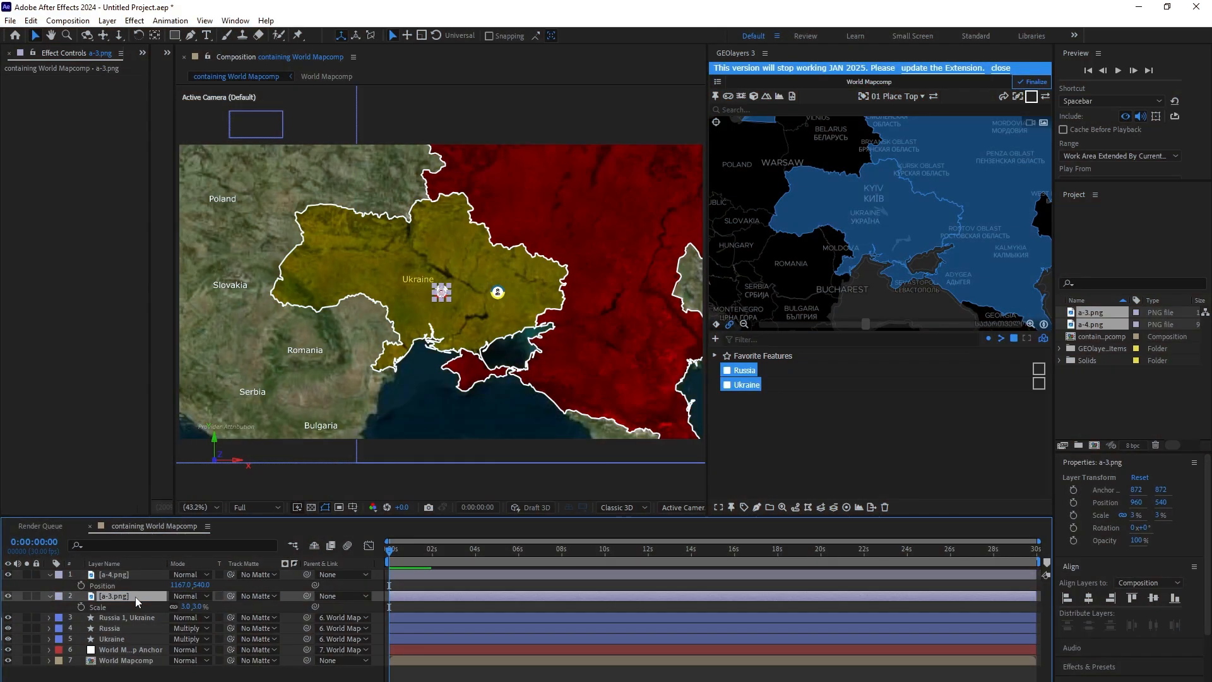
scroll(440, 312, "up", 1)
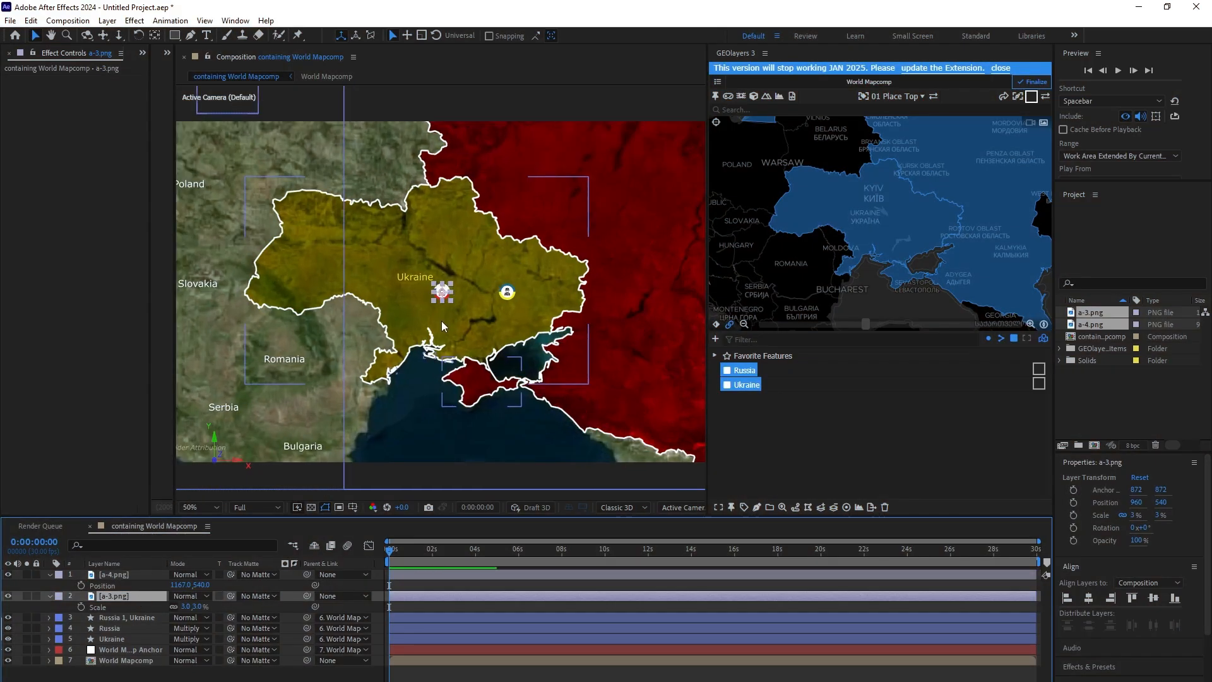
left_click_drag(446, 291, 610, 213)
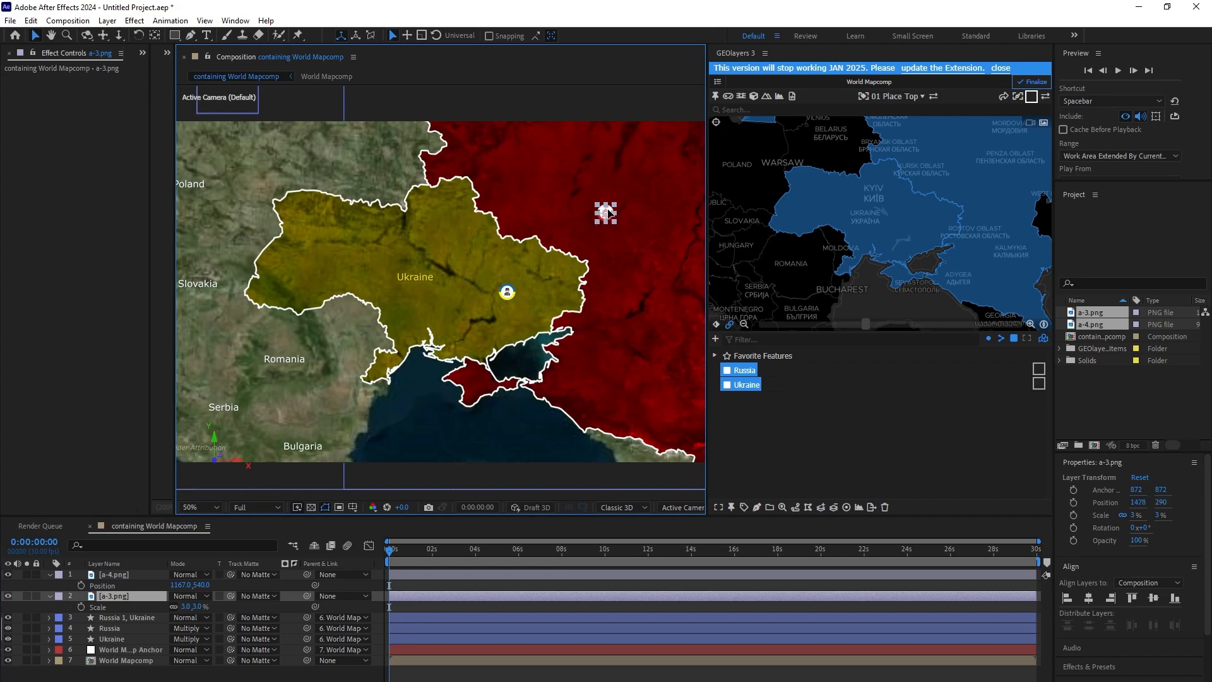
left_click(136, 575)
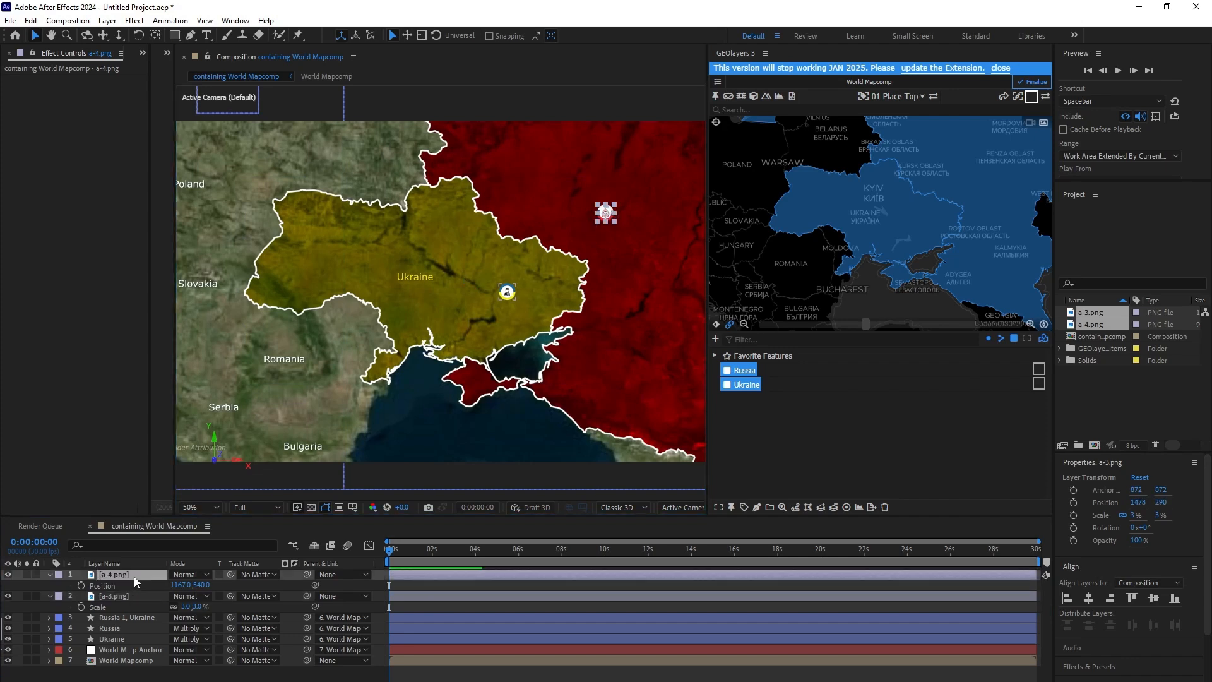
left_click_drag(496, 290, 441, 245)
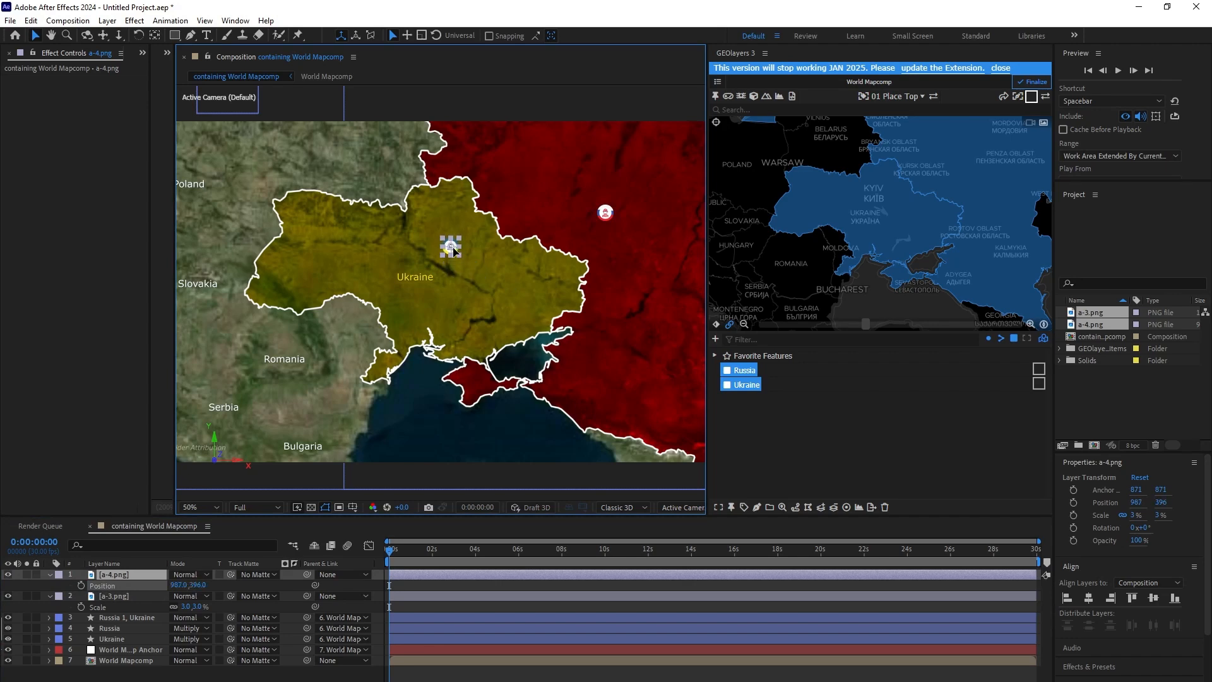
Scale both the a-4.png and a-3.png icon layers to 5%
left_click(130, 598, "shift")
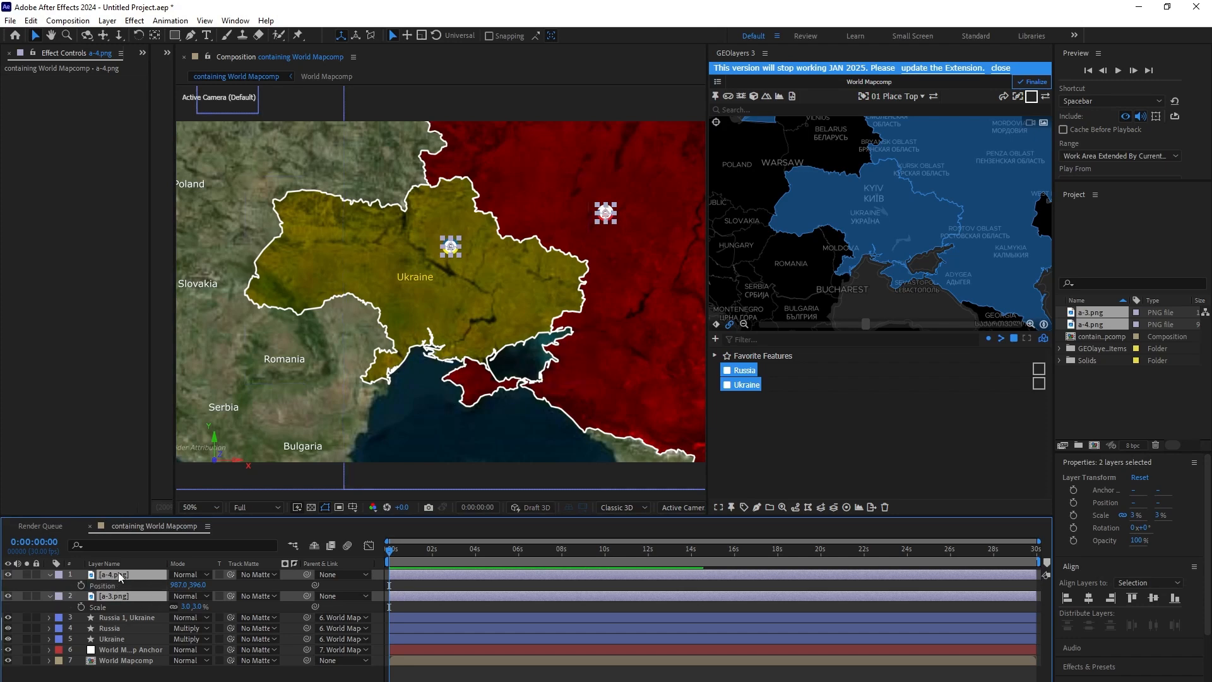
key("s")
left_click(183, 586)
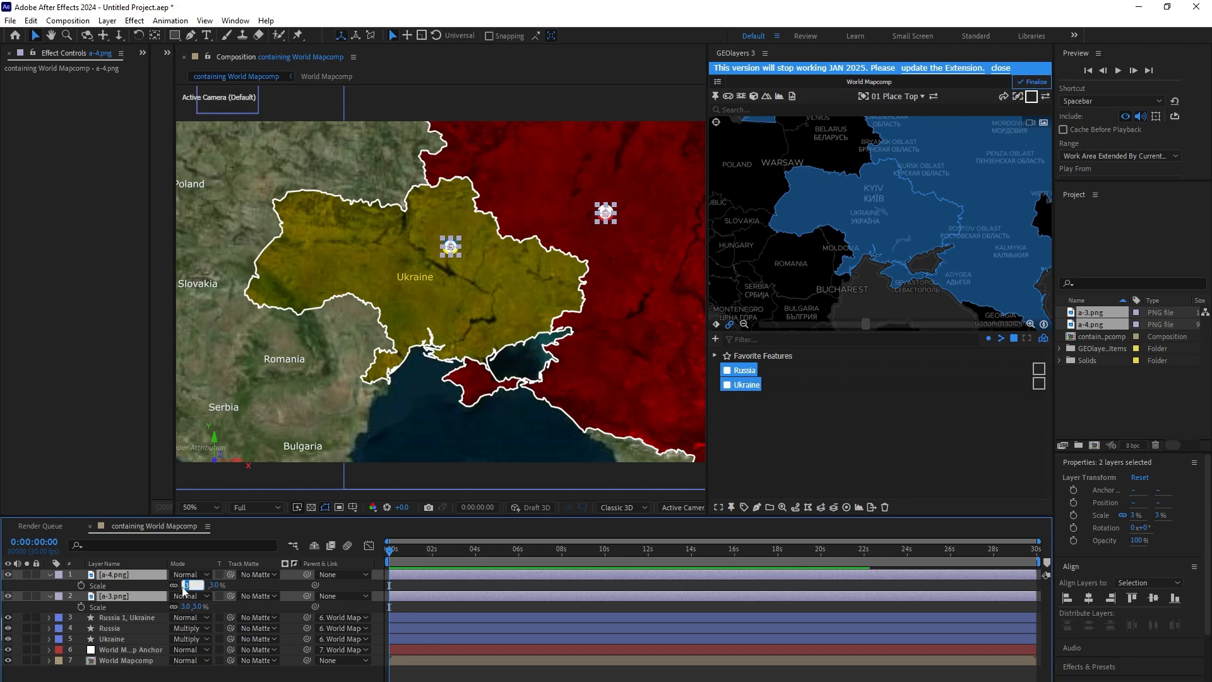
type("5")
key("Return")
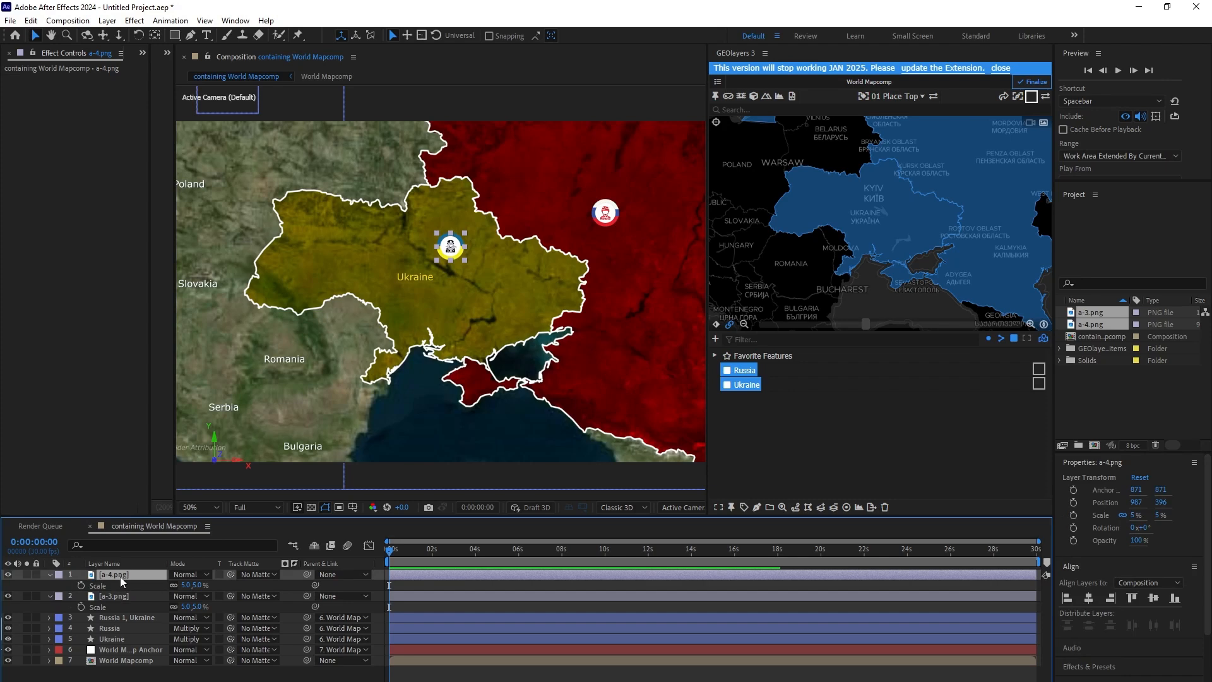
Duplicate the a-4.png layer three times and the a-3.png layer three times
key("ctrl+d")
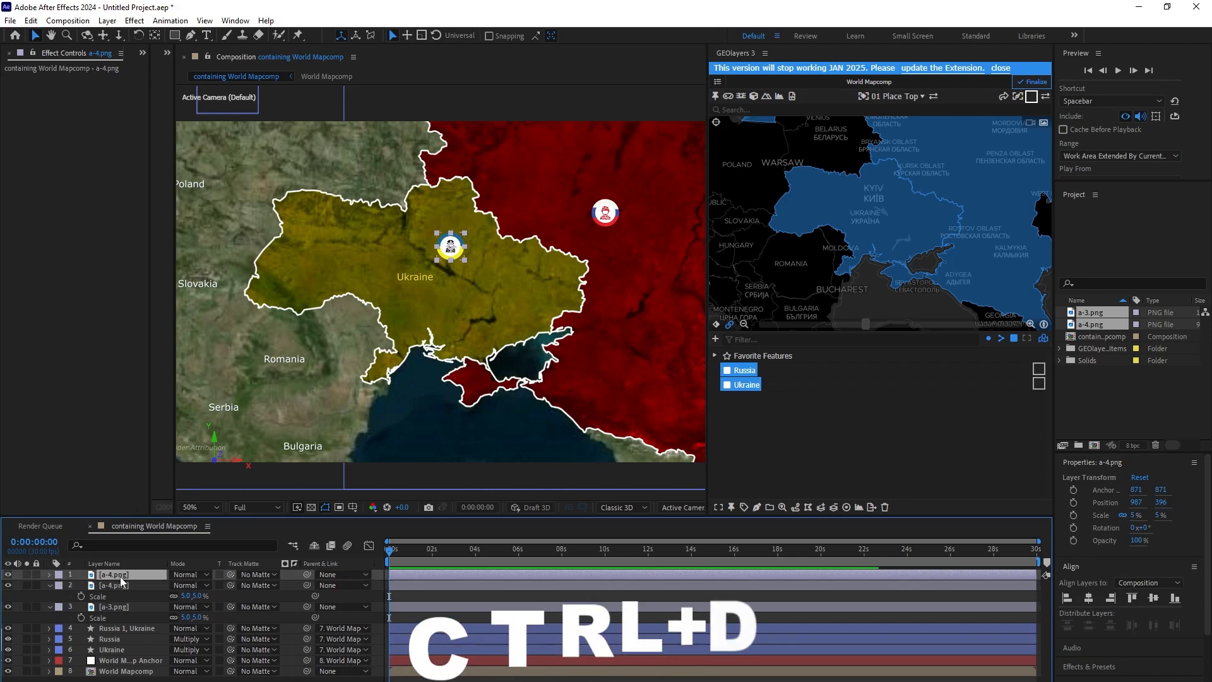
key("ctrl+d")
key("ctrl+d")
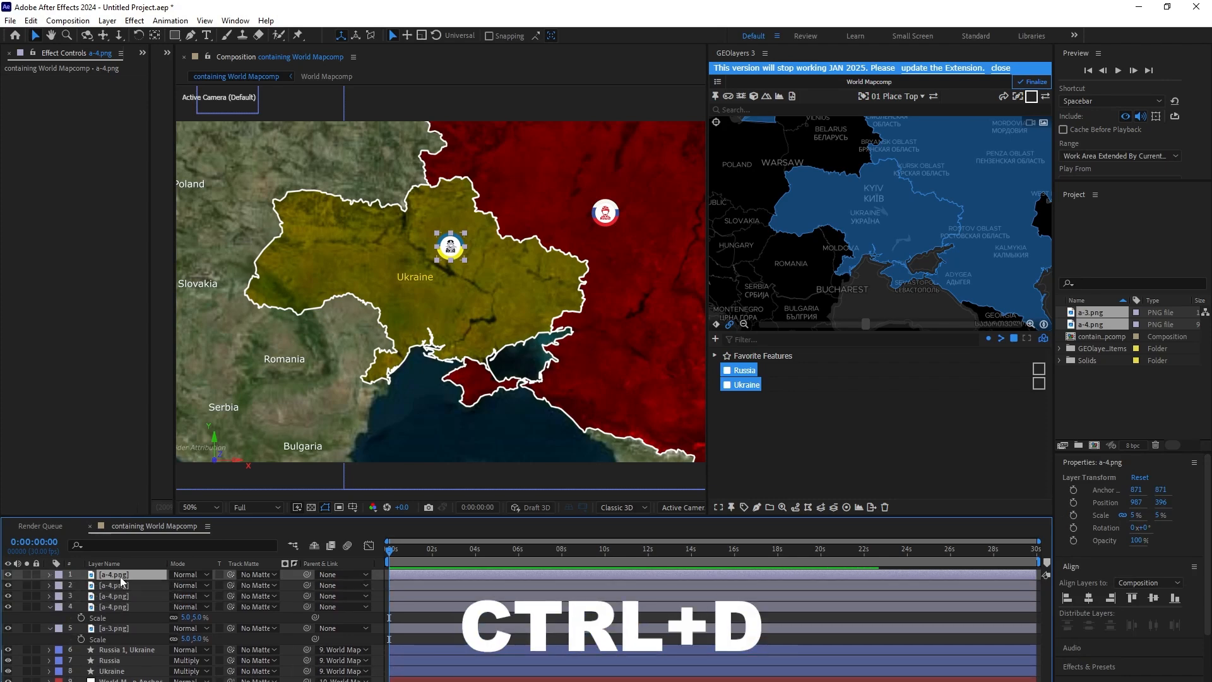
left_click(120, 630)
key("ctrl+d")
key("ctrl+d")
key("ctrl+d")
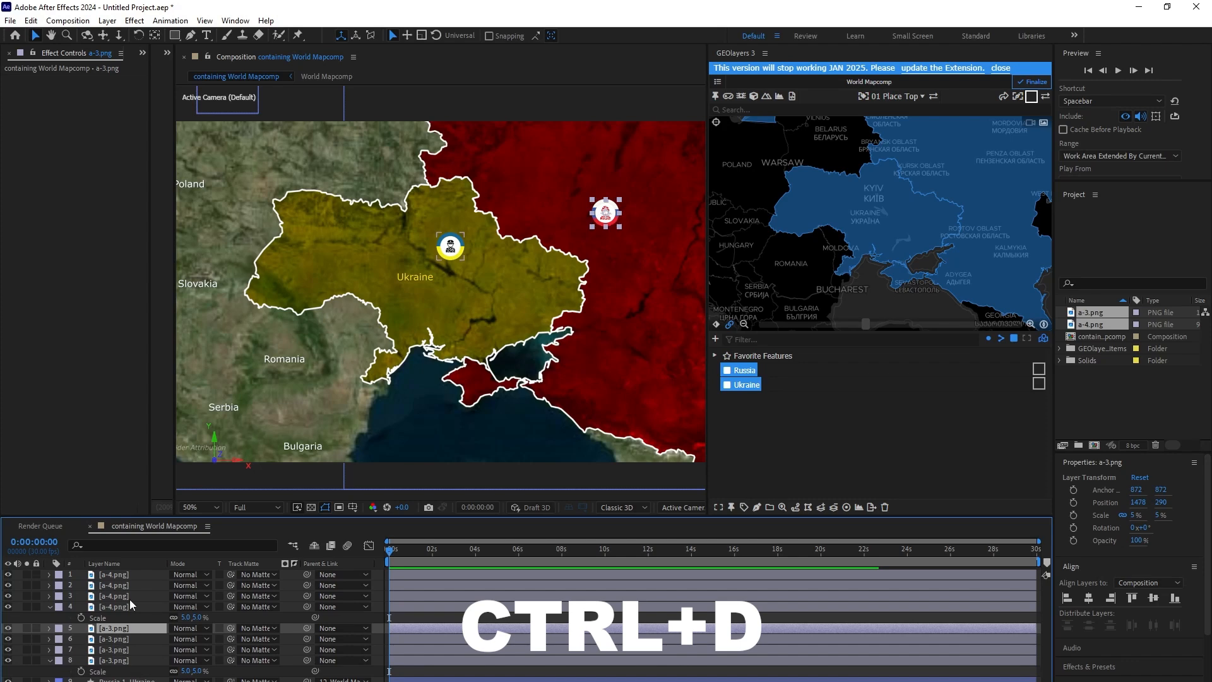
Spread the three a-4.png copies over Ukraine at about 1057, 524; 907, 316; and 949, 498
left_click(120, 575)
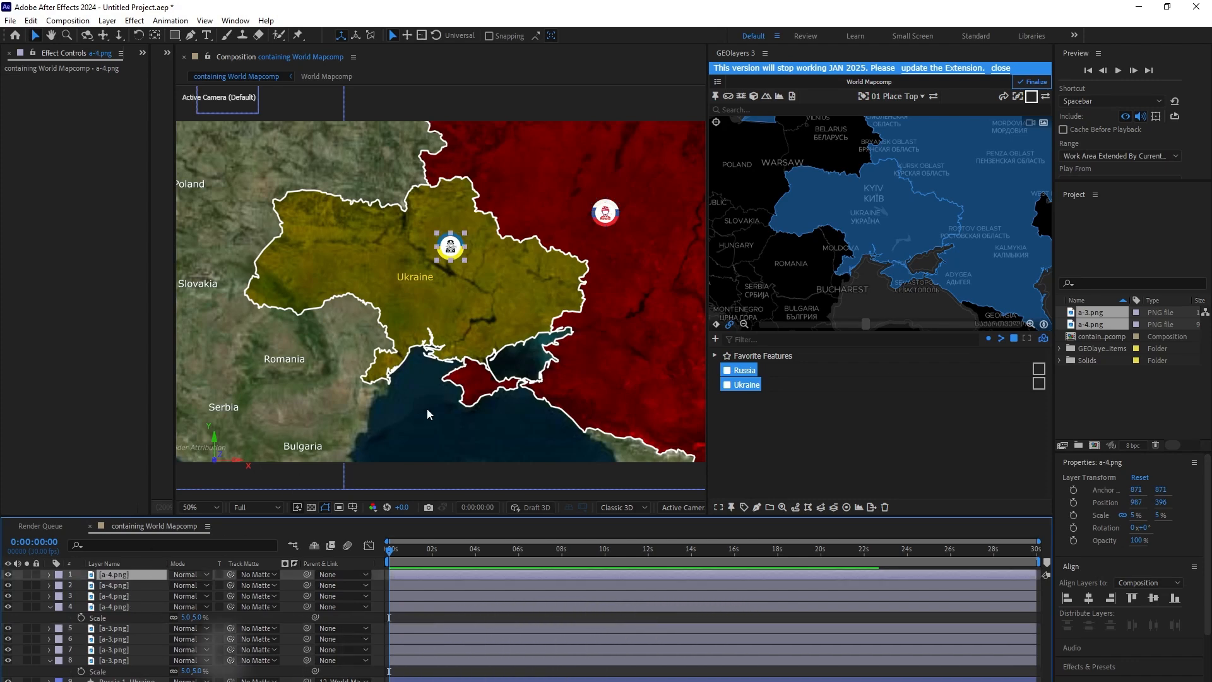
left_click_drag(460, 262, 481, 302)
left_click(118, 586)
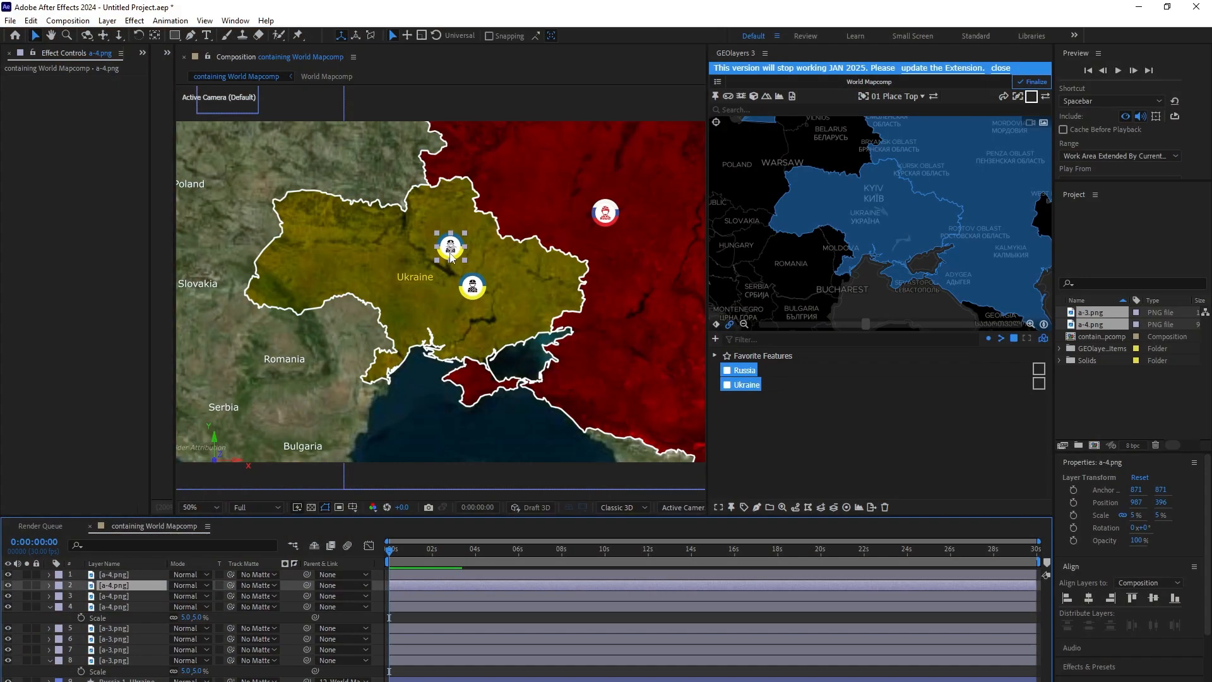
left_click_drag(476, 297, 428, 231)
key("shift+Right")
key("shift+Right")
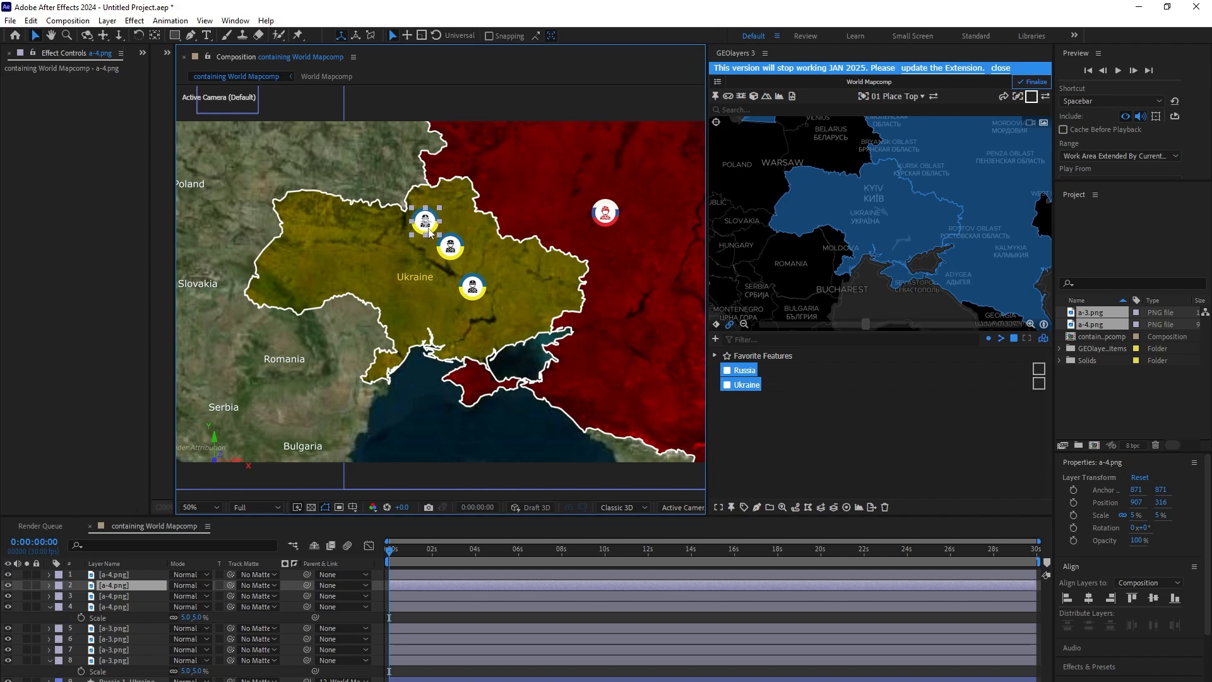
left_click(122, 600)
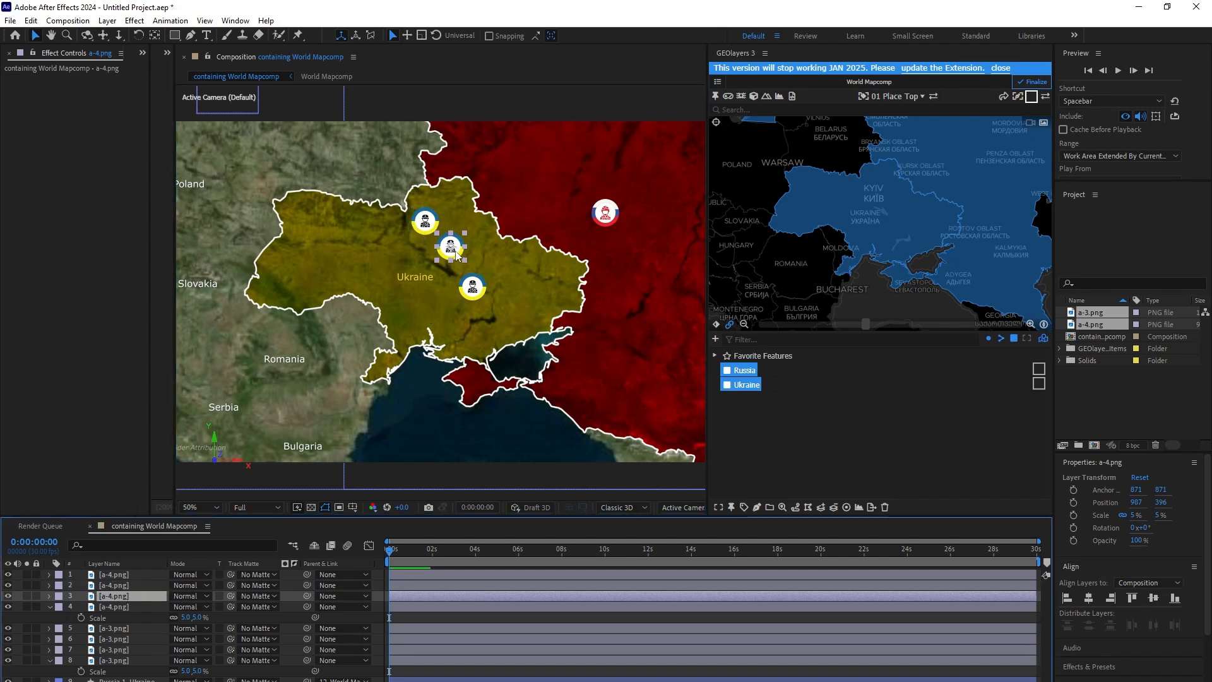
left_click_drag(456, 267, 440, 288)
Spread the three a-3.png copies over western Russia at about 1362, 234; 1504, 408; and 1236, 254
left_click(129, 628)
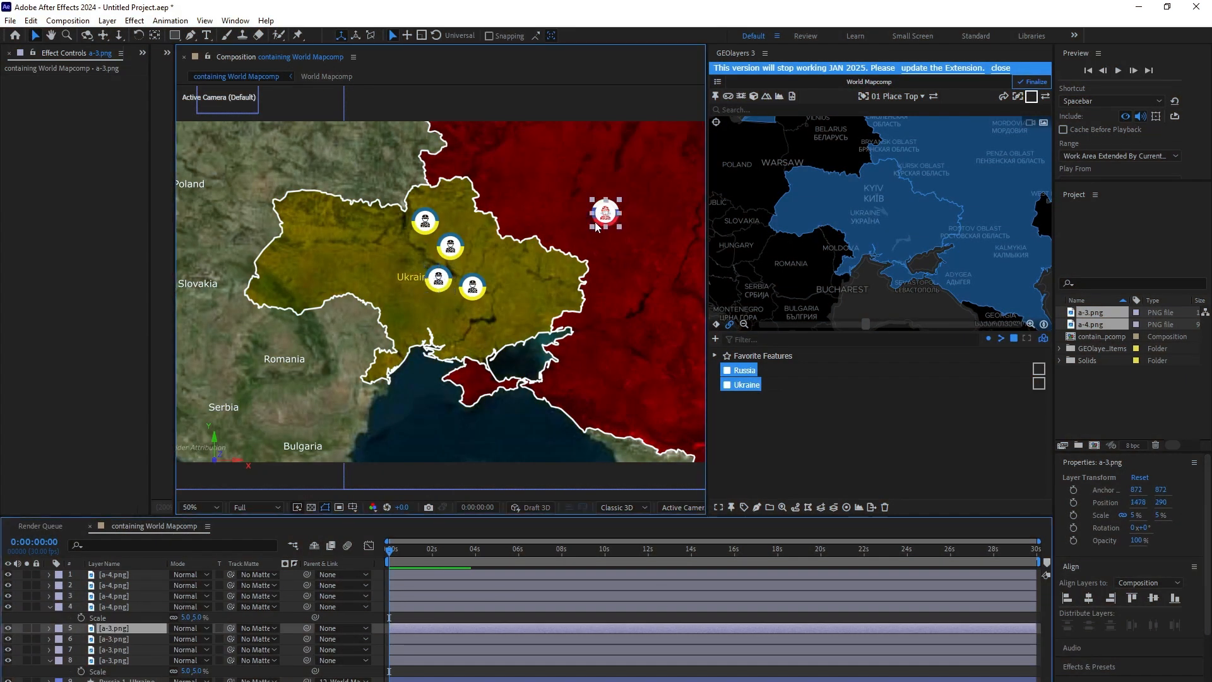
left_click_drag(597, 227, 559, 209)
left_click_drag(606, 213, 529, 201)
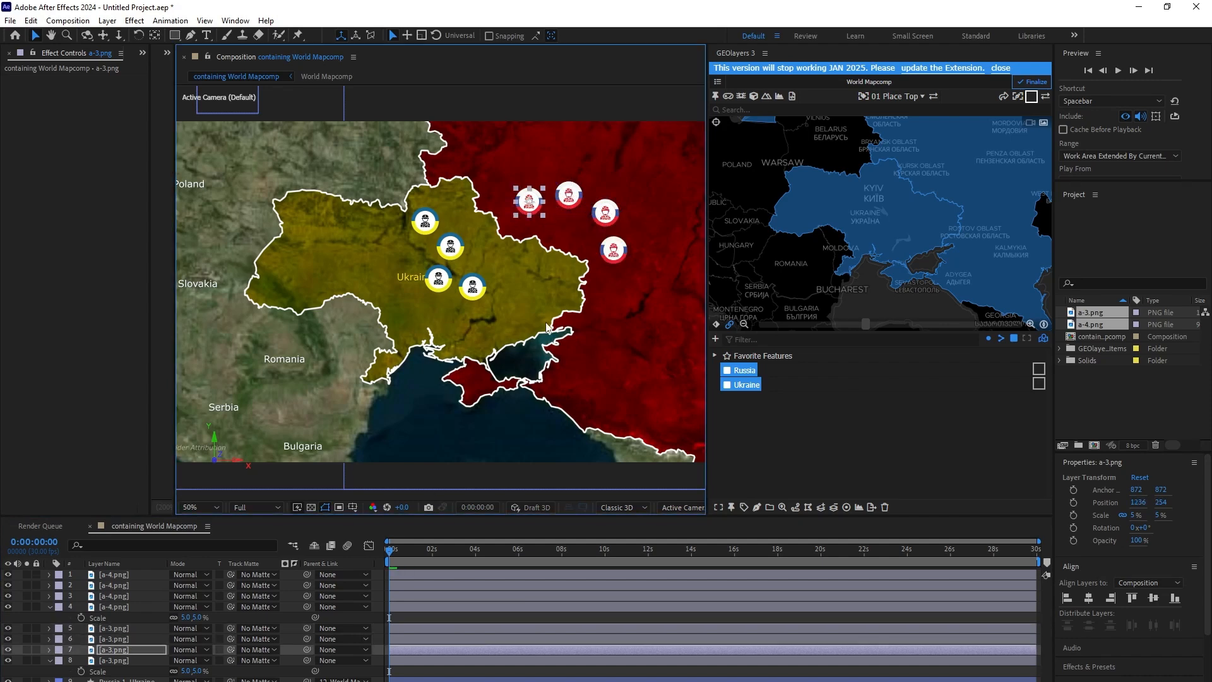
Keyframe Position on all four a-3.png layers at 0 seconds and move them together about 144 px west and 54 px down at 2 seconds
left_click(114, 629)
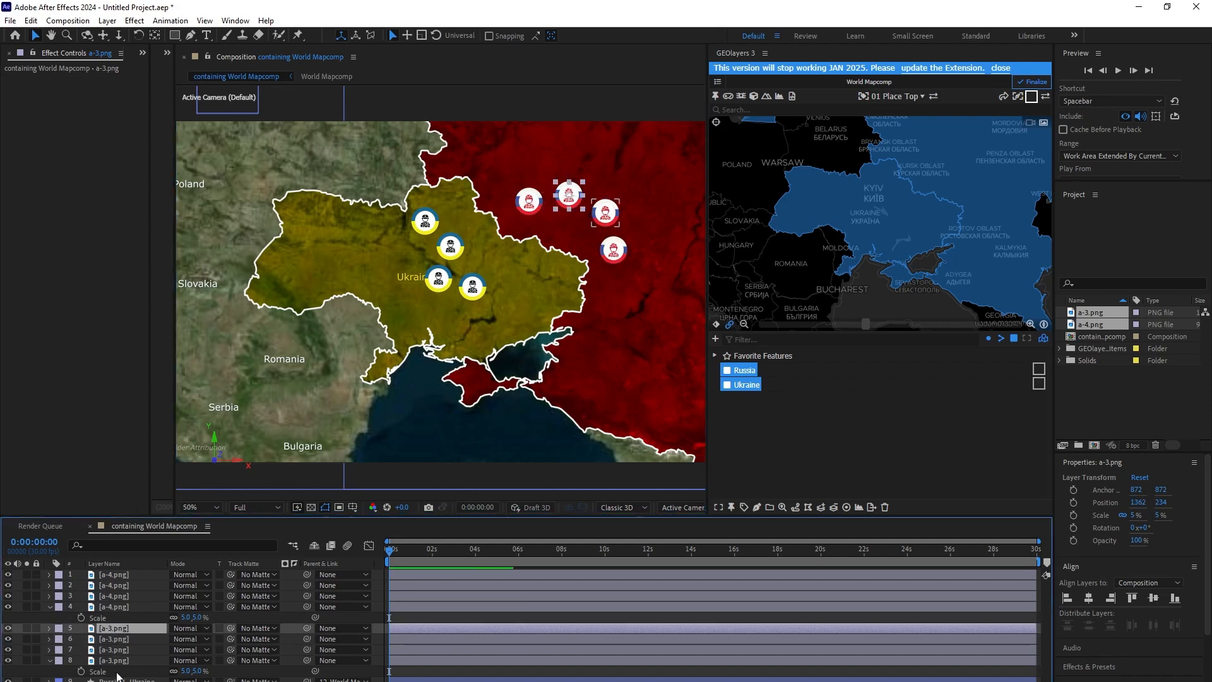
left_click(123, 662, "shift")
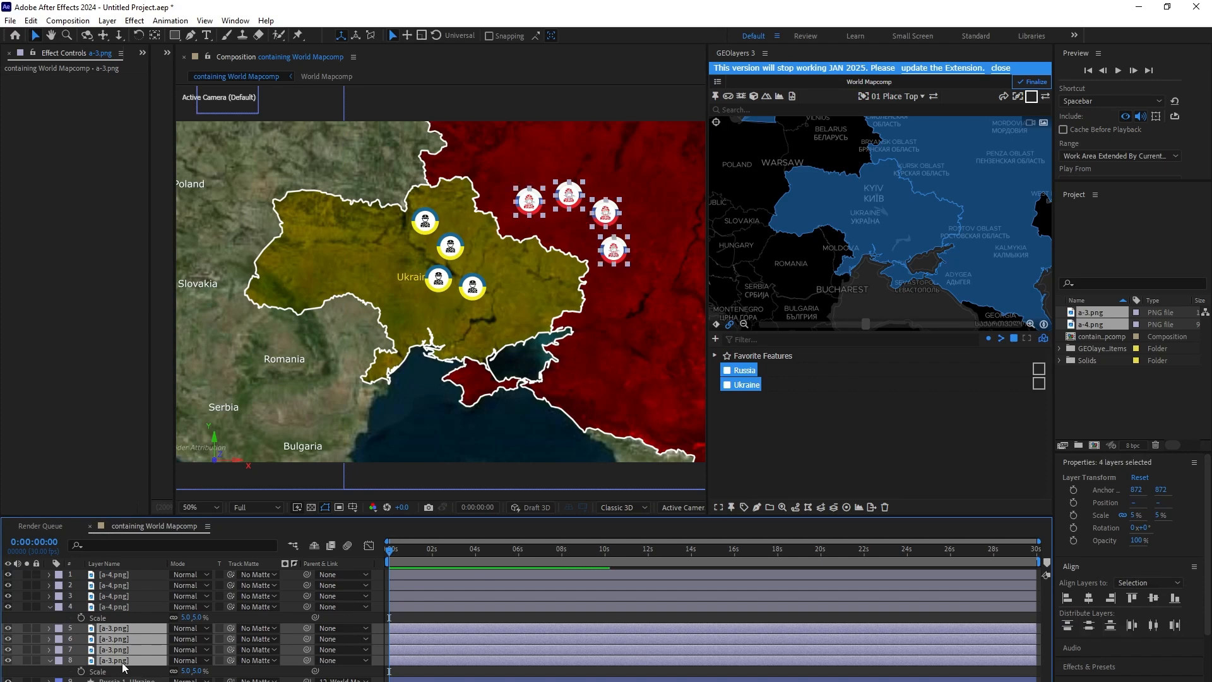
key("p")
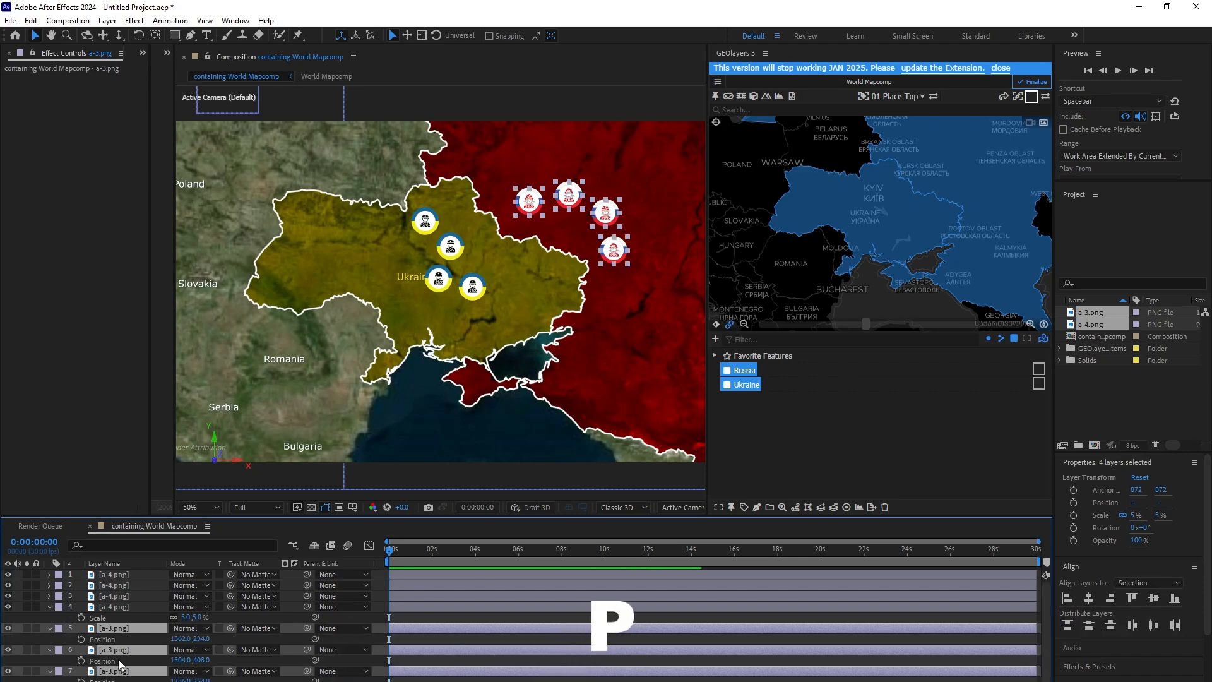
left_click(81, 639)
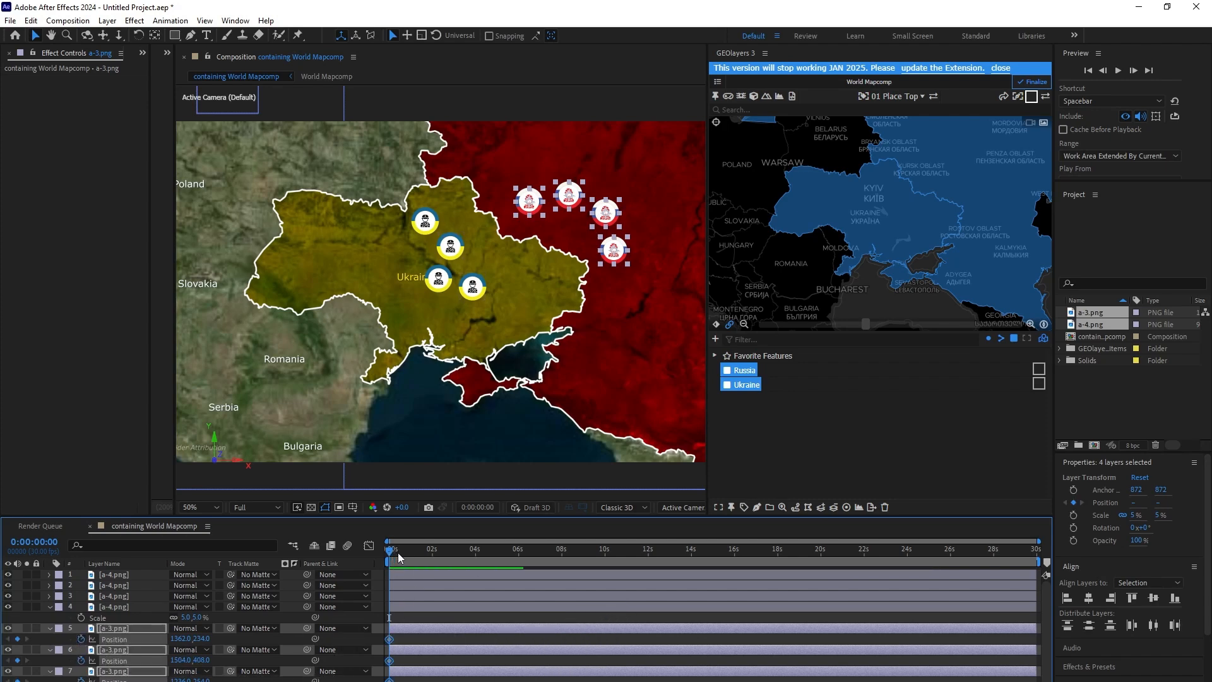
left_click(432, 558)
left_click_drag(603, 221, 538, 236)
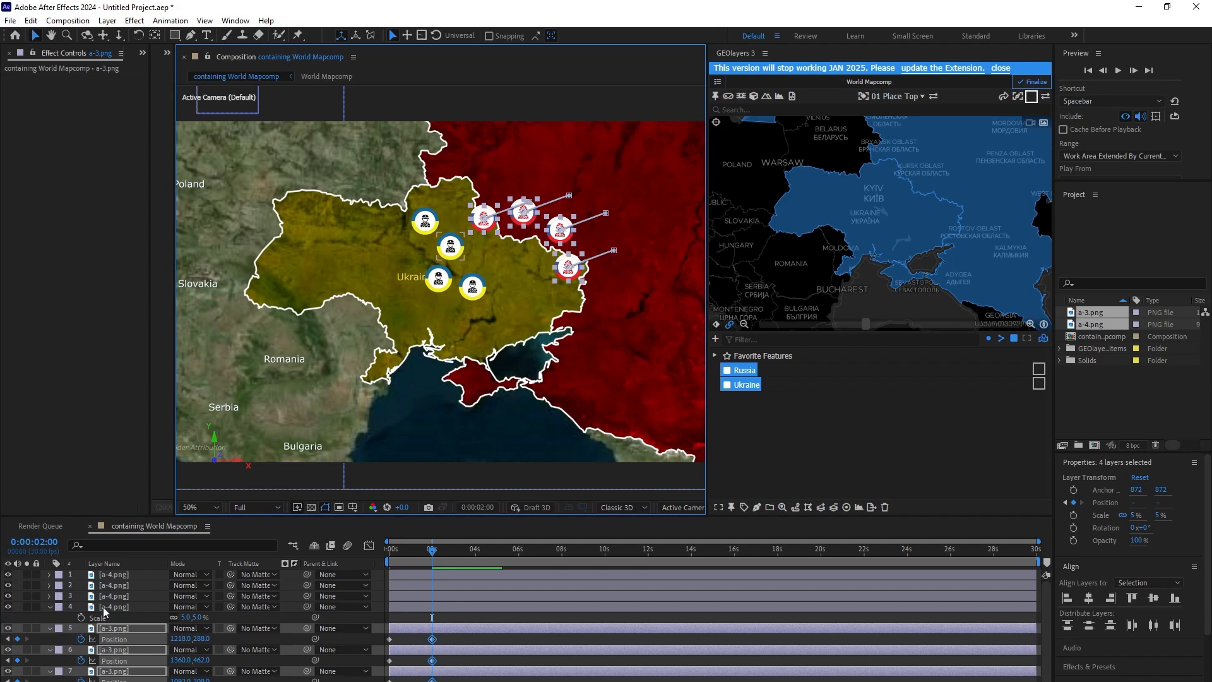
Keyframe Position on all four a-4.png layers at 0 seconds and move them together about 86 px east at 2 seconds
left_click(107, 606)
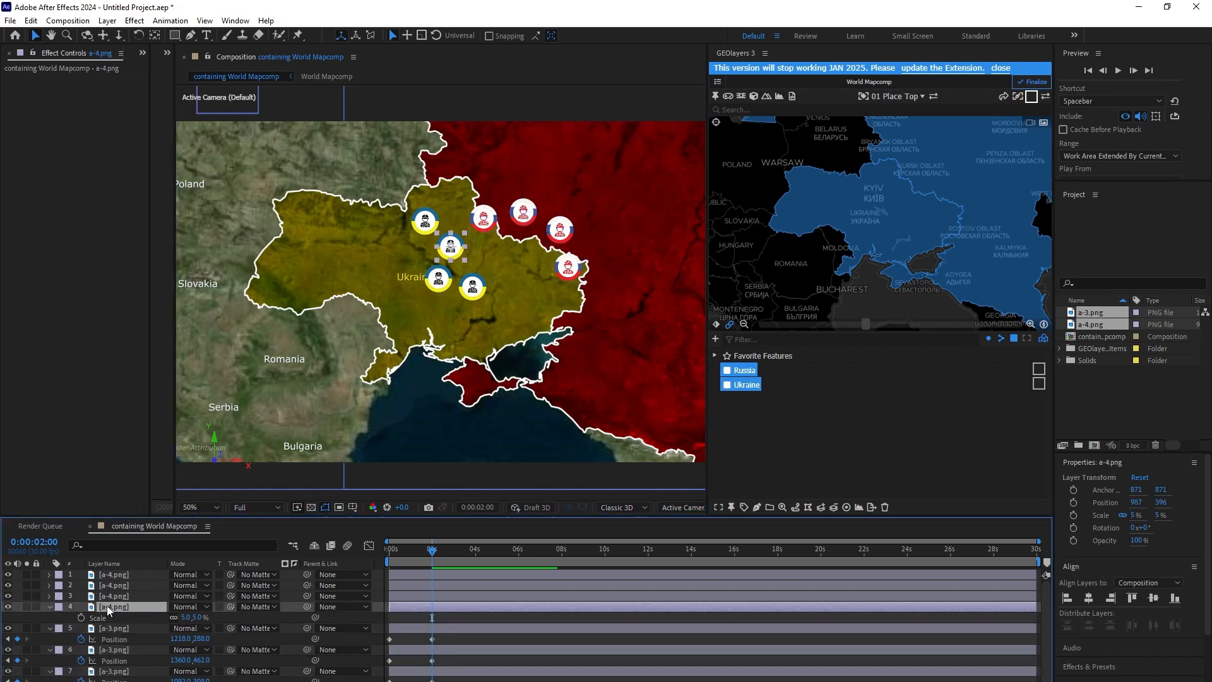
left_click(112, 575, "shift")
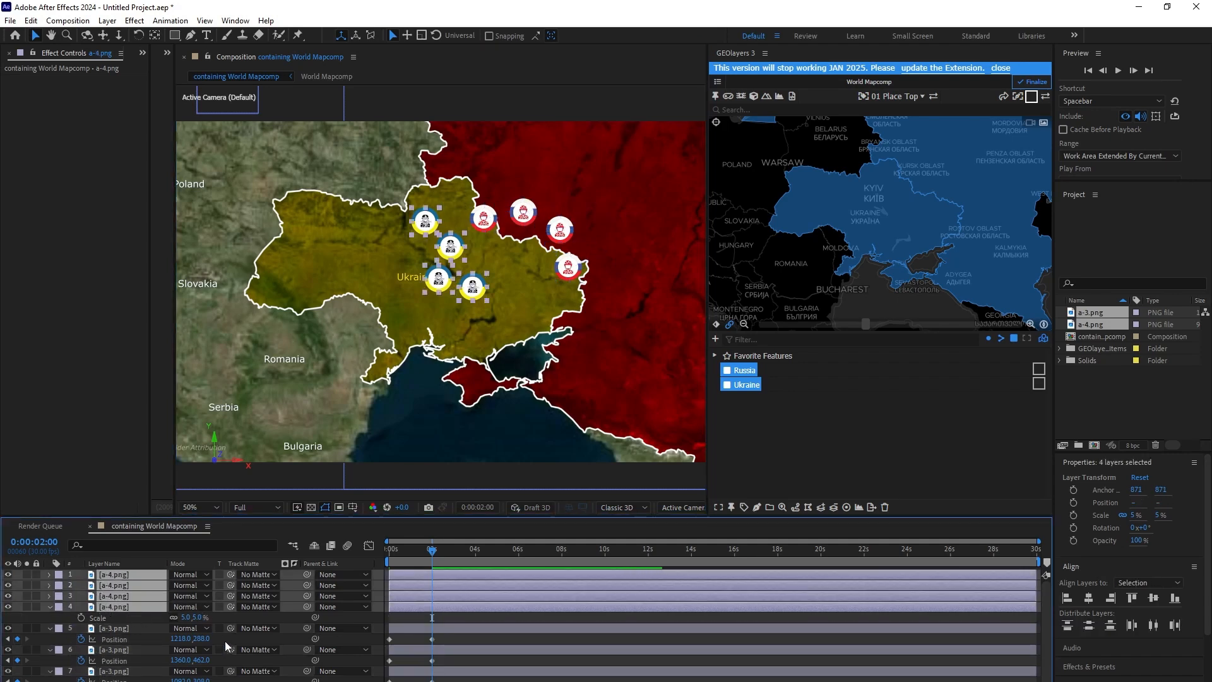
left_click_drag(433, 549, 390, 550)
key("p")
key("alt+shift+p")
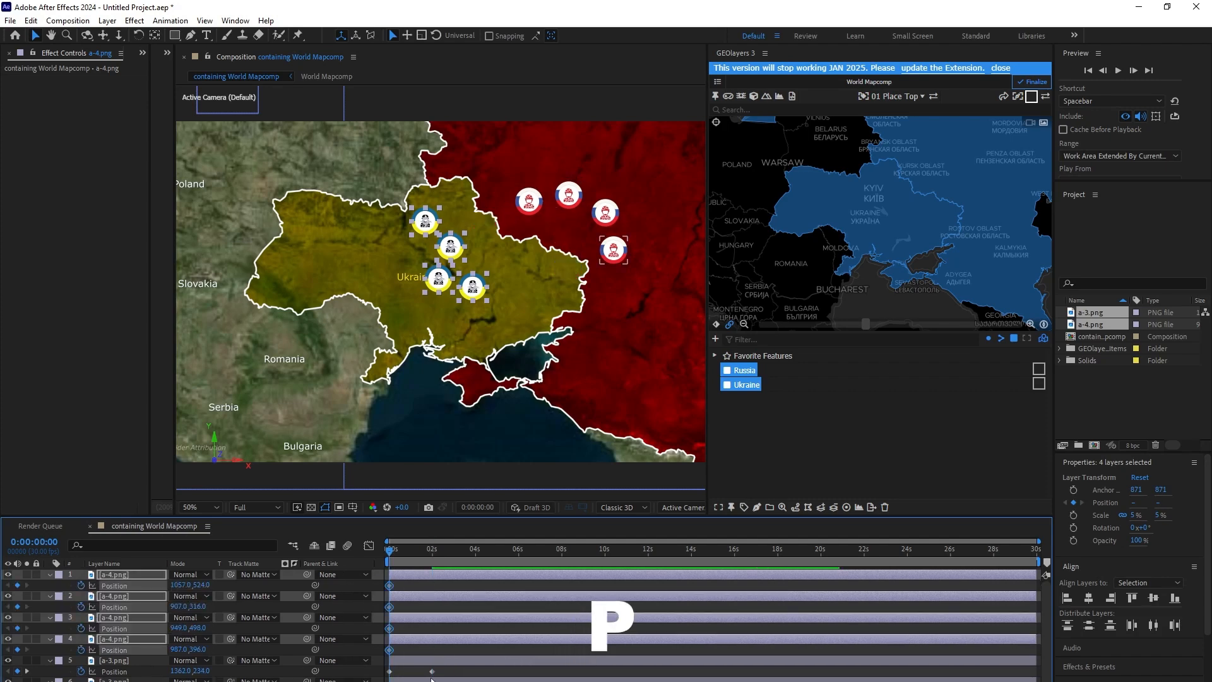
key("k")
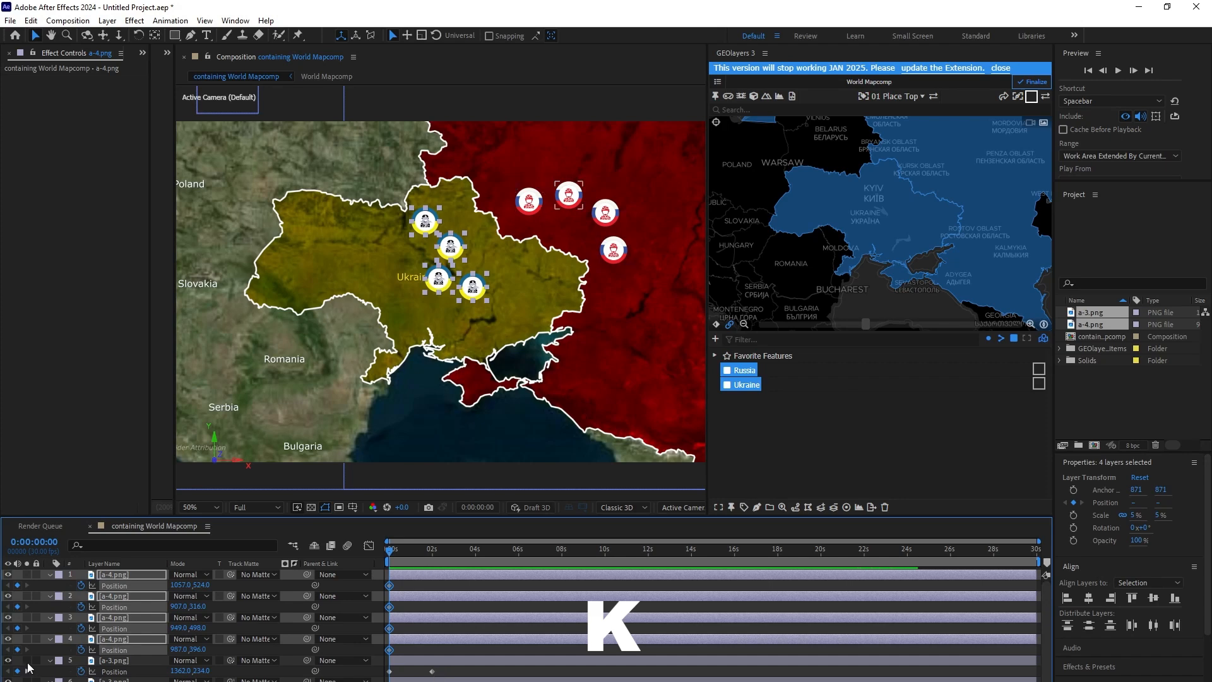
left_click(50, 661)
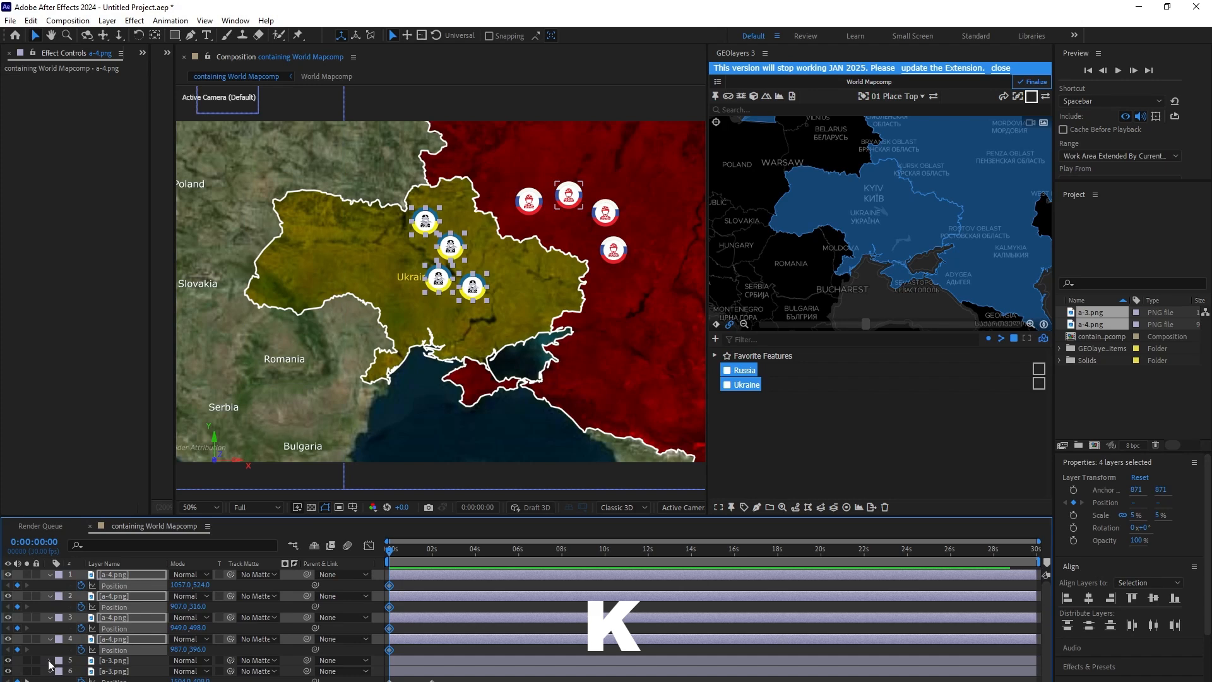
left_click(50, 661)
left_click_drag(389, 672, 432, 671)
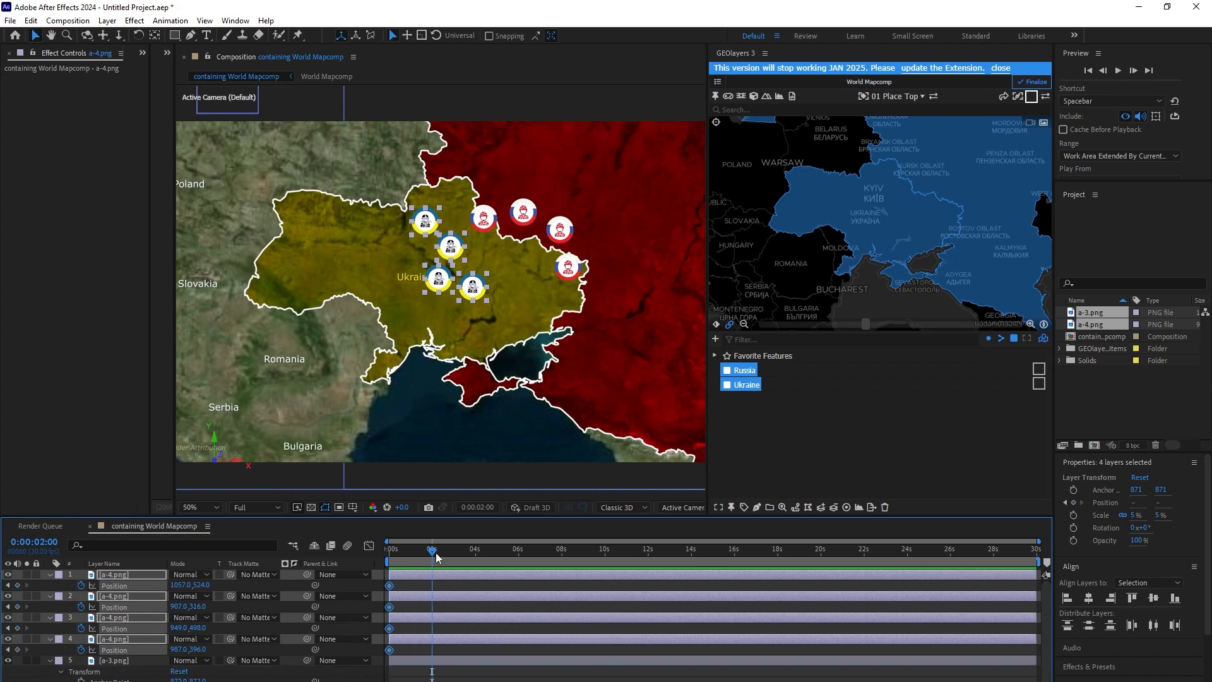
left_click_drag(479, 297, 503, 297)
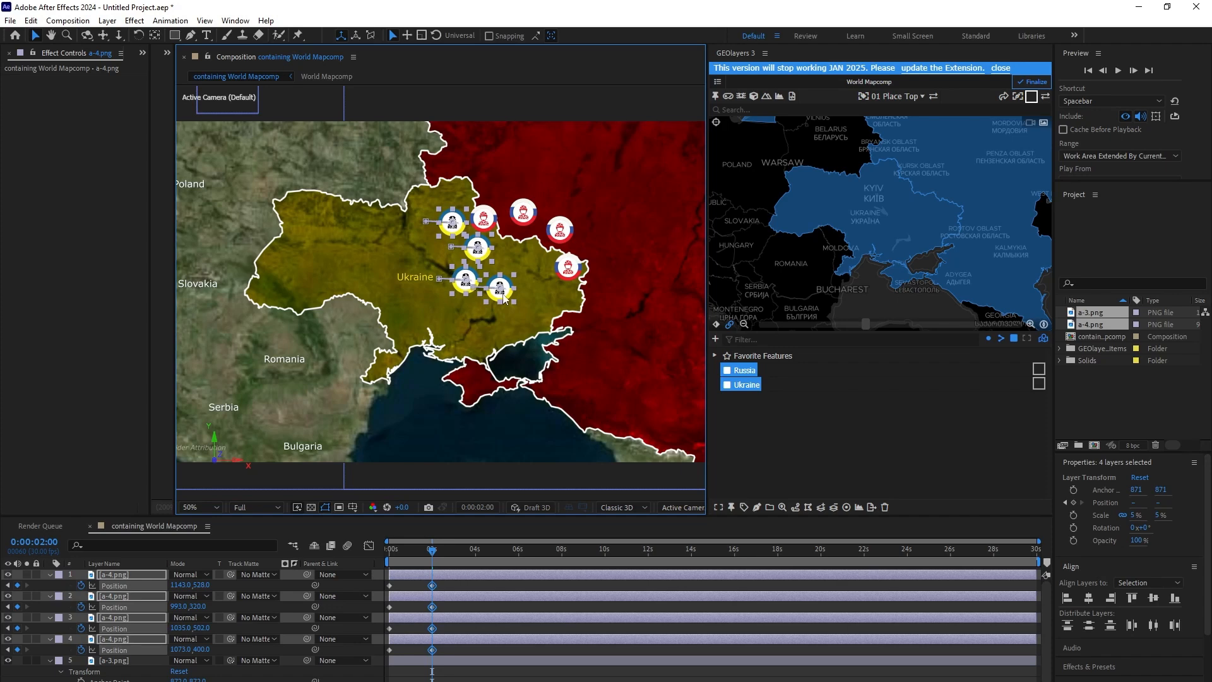
Collapse the icon layers' properties and apply Easy Ease to the Position keyframes of the lowest a-3.png layer
key("u")
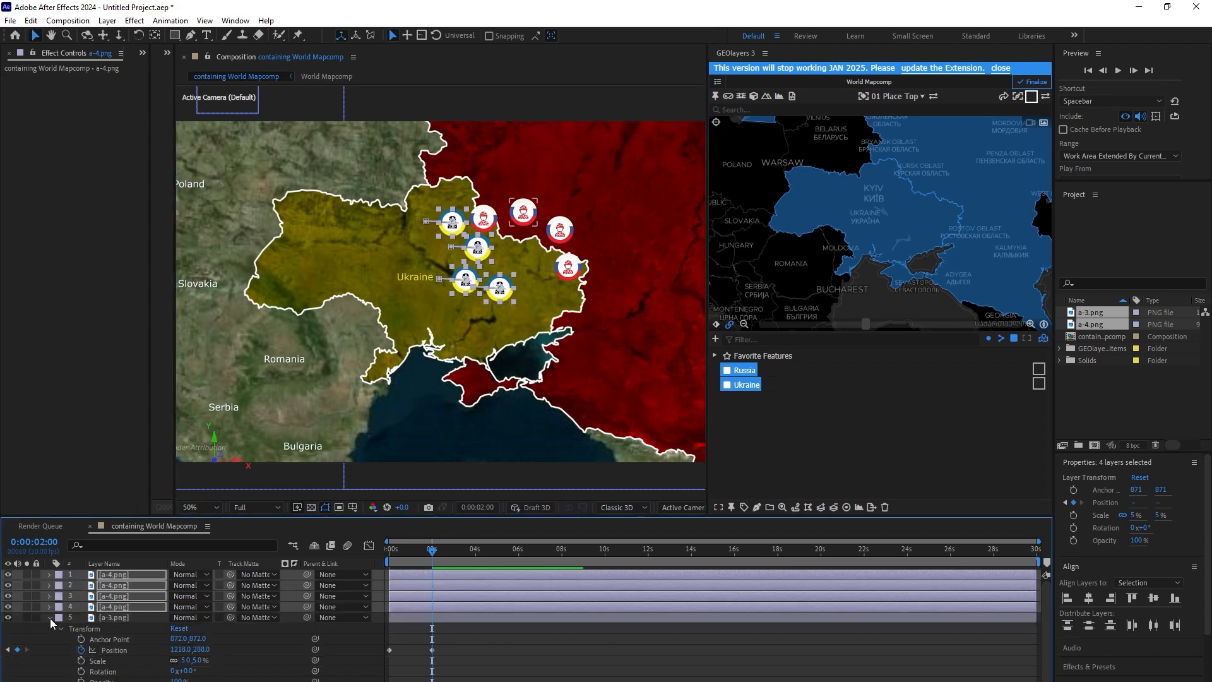
left_click(50, 619)
left_click(50, 629)
left_click(50, 640)
left_click(50, 650)
left_click(50, 650)
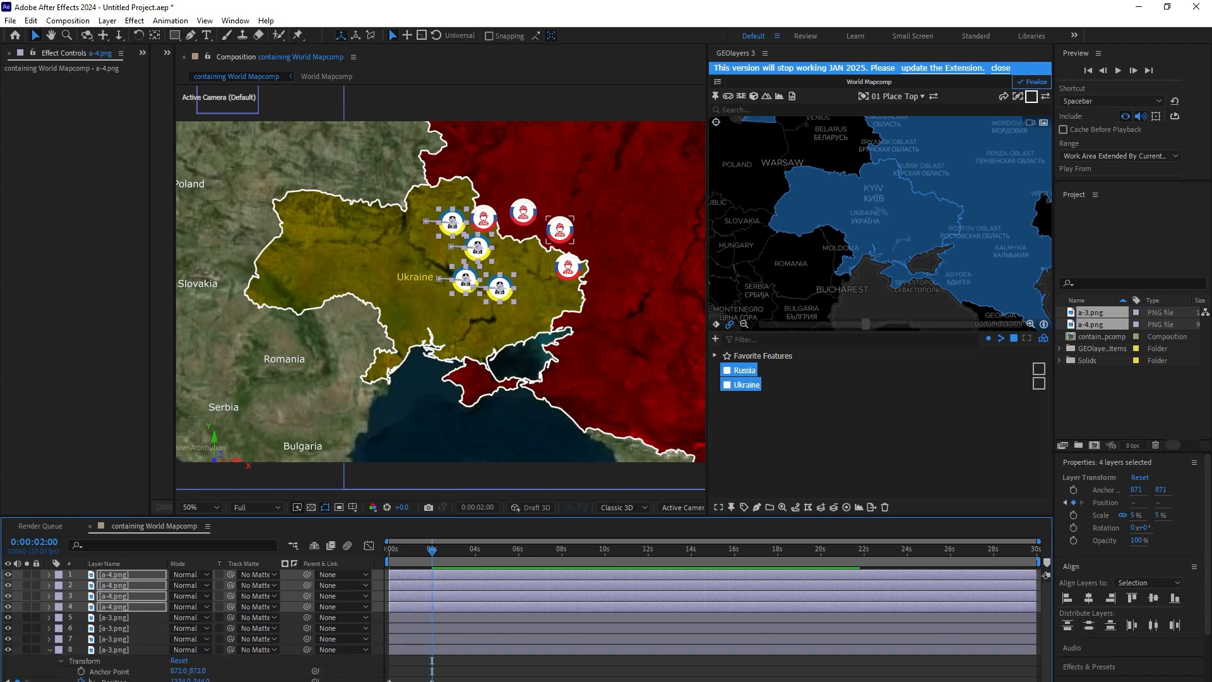
left_click(495, 680)
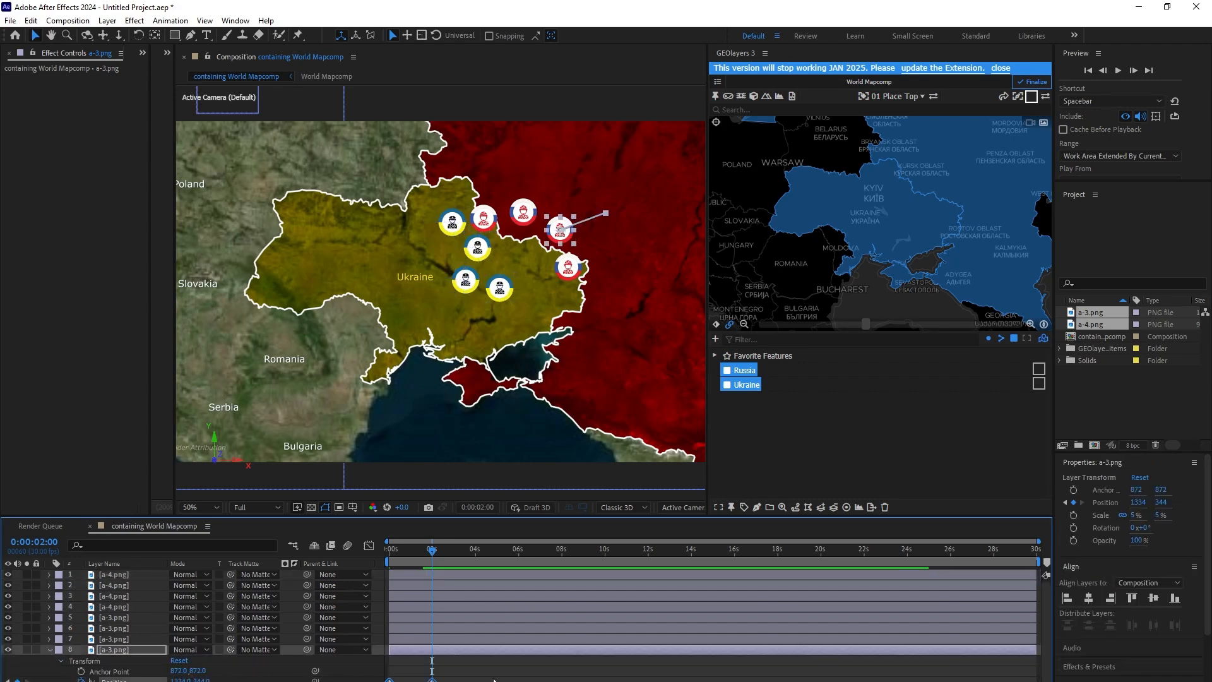
key("F9")
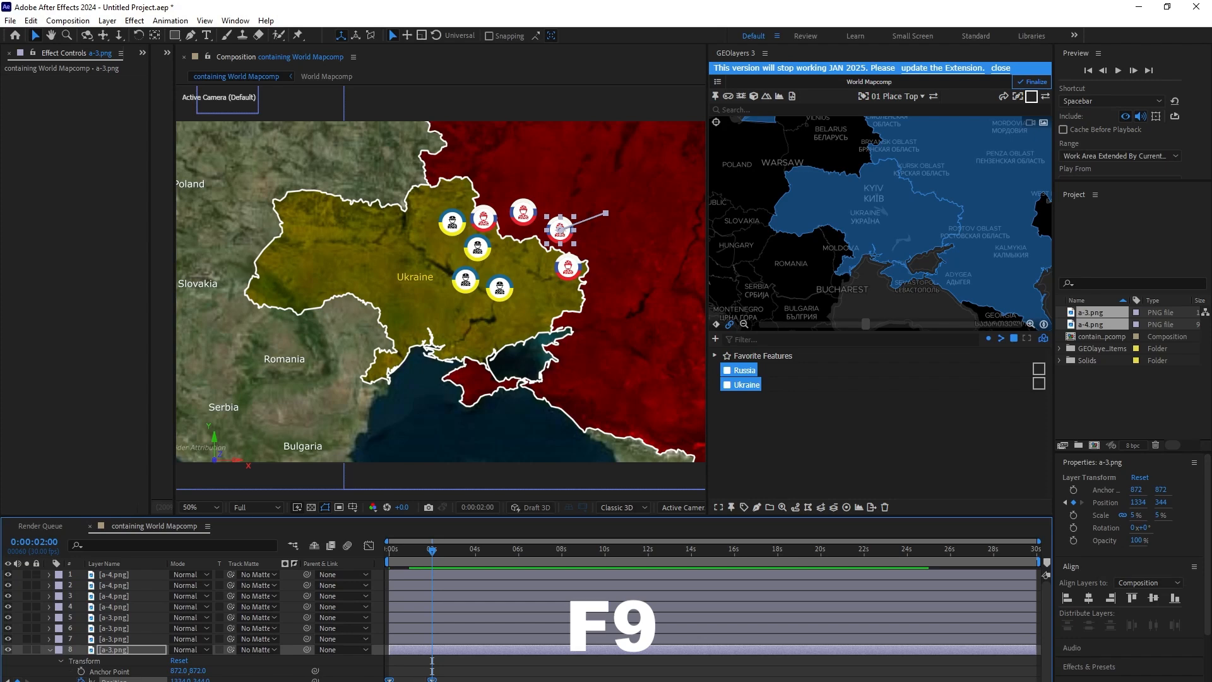
left_click(50, 651)
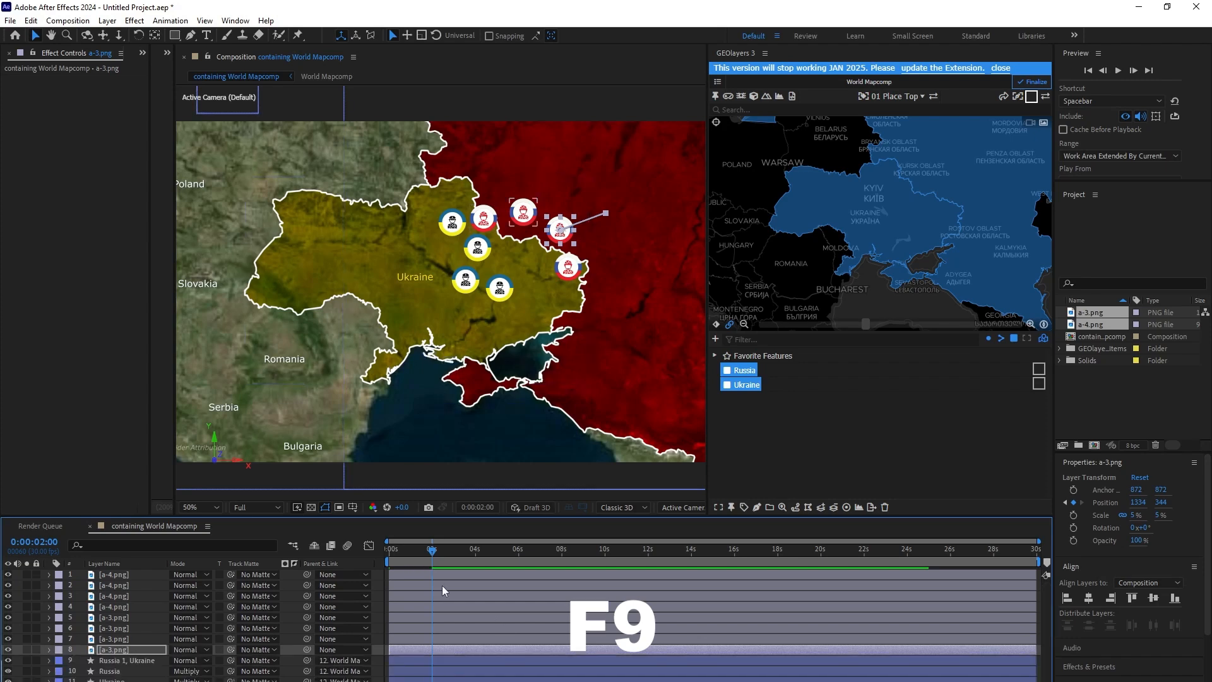
At 0 seconds, make all eight icon layers 3D and parent them to World Mapcomp Anchor
left_click_drag(433, 555, 379, 562)
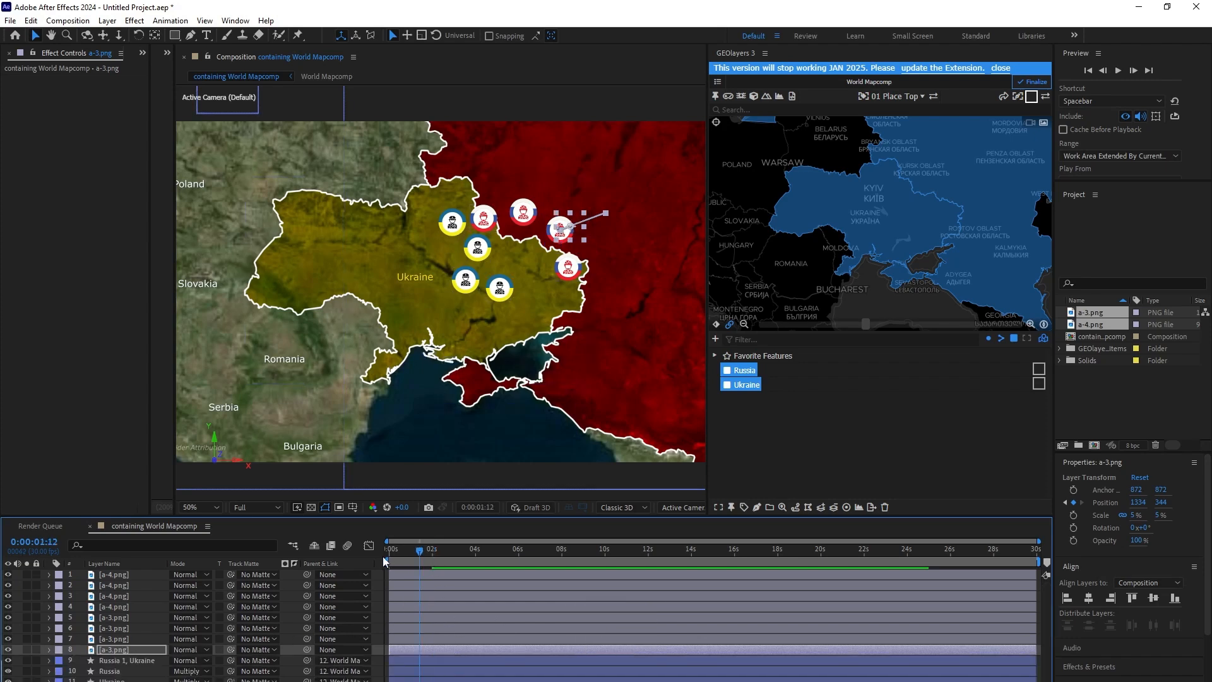
left_click(120, 575)
left_click(117, 651, "shift")
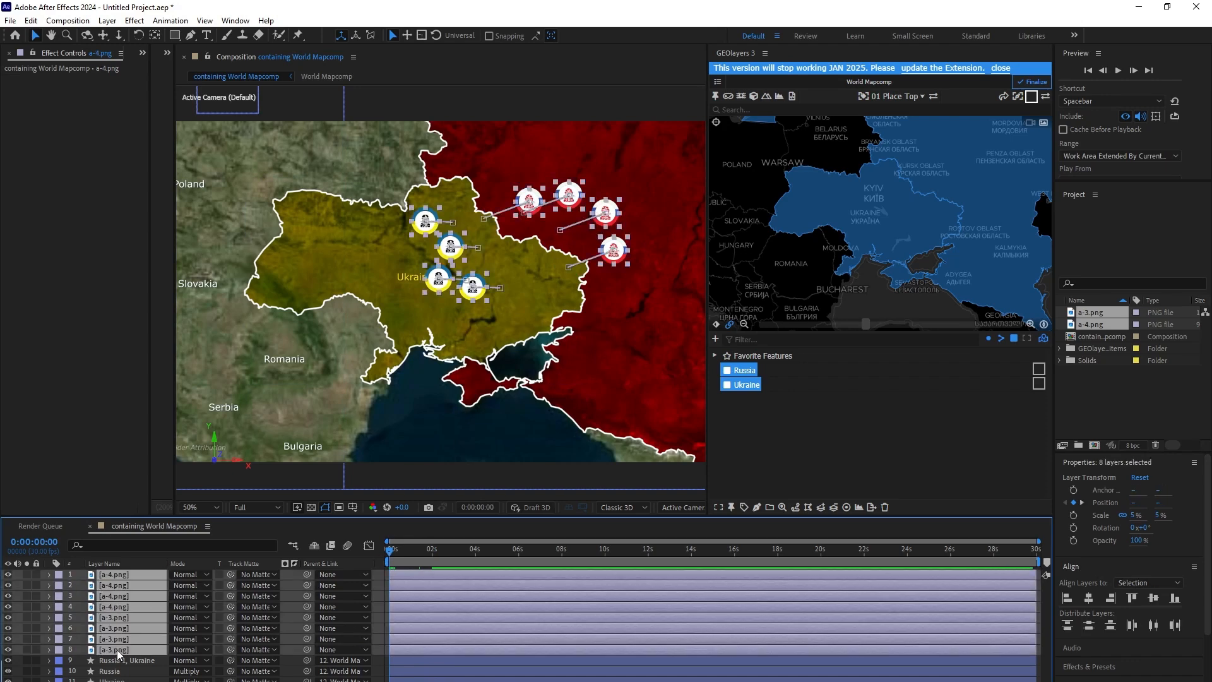
key("F4")
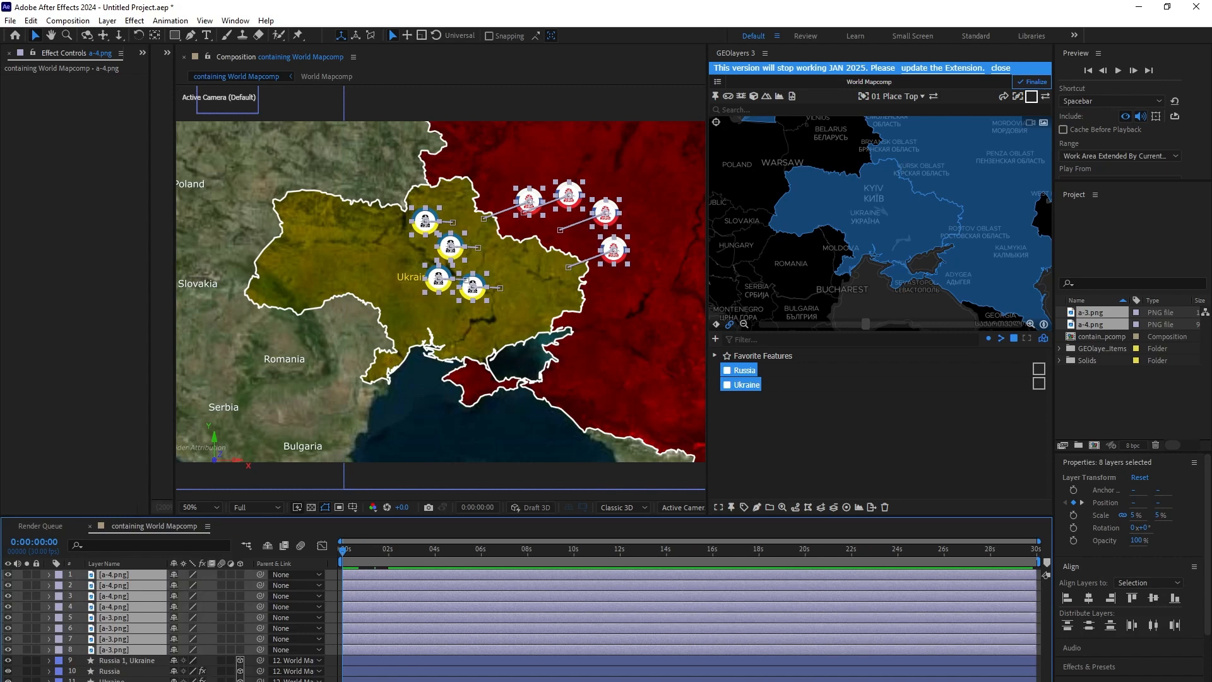
left_click(240, 574)
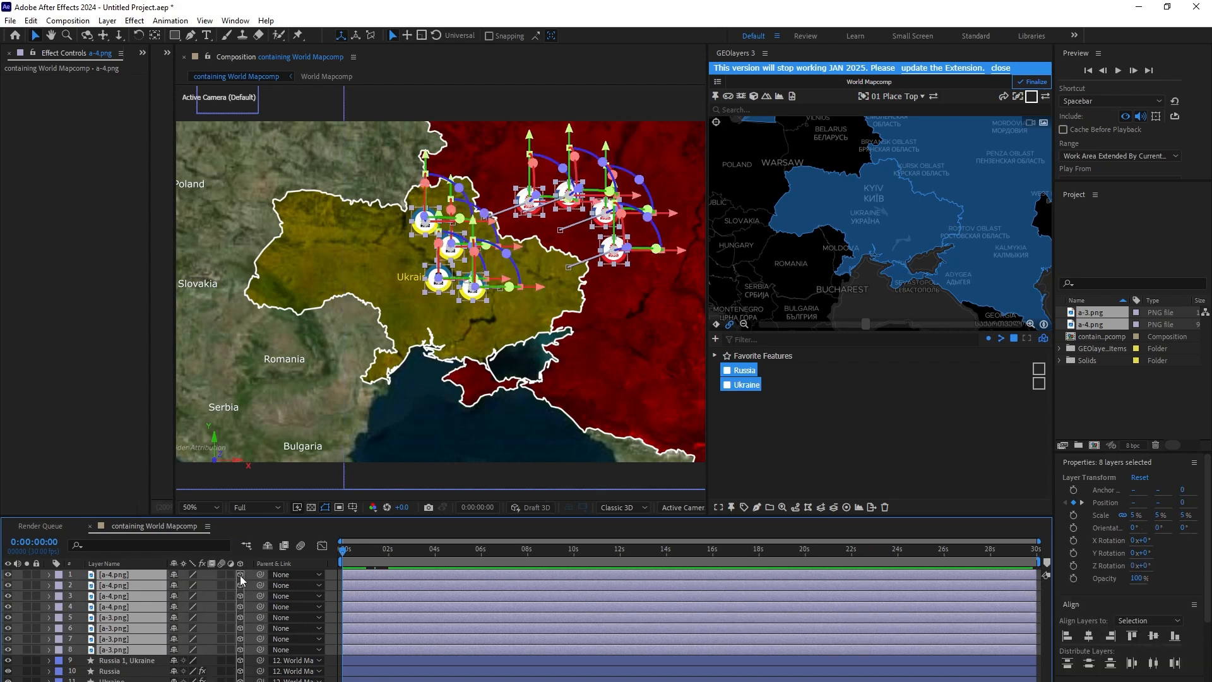
left_click(288, 577)
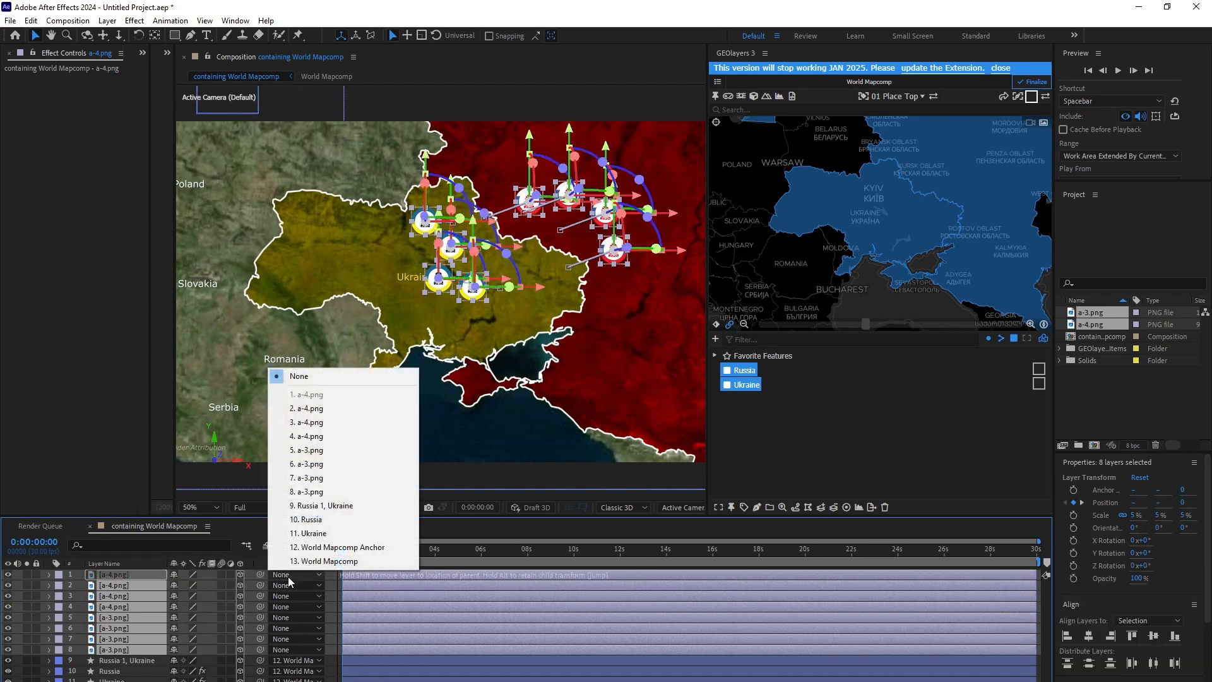
left_click(330, 549)
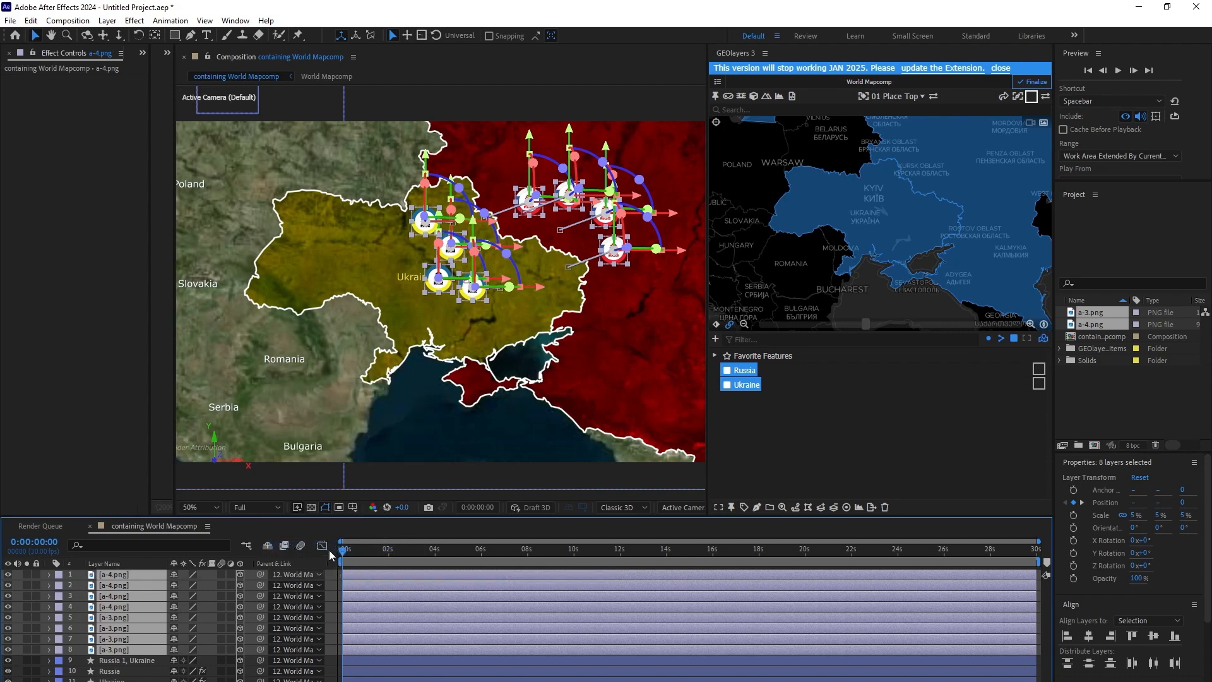
Zoom the GEOlayers map out to about level 4.41, framing eastern Europe, and keyframe the view at 0 seconds
key("F2")
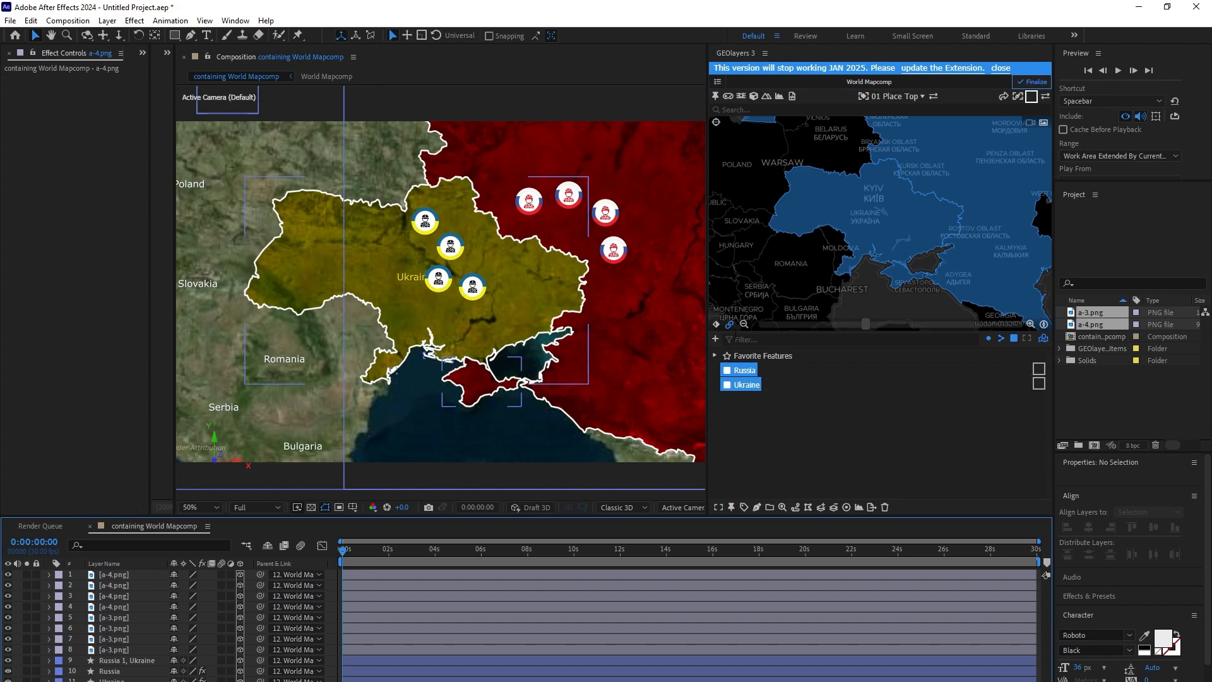
left_click(744, 325)
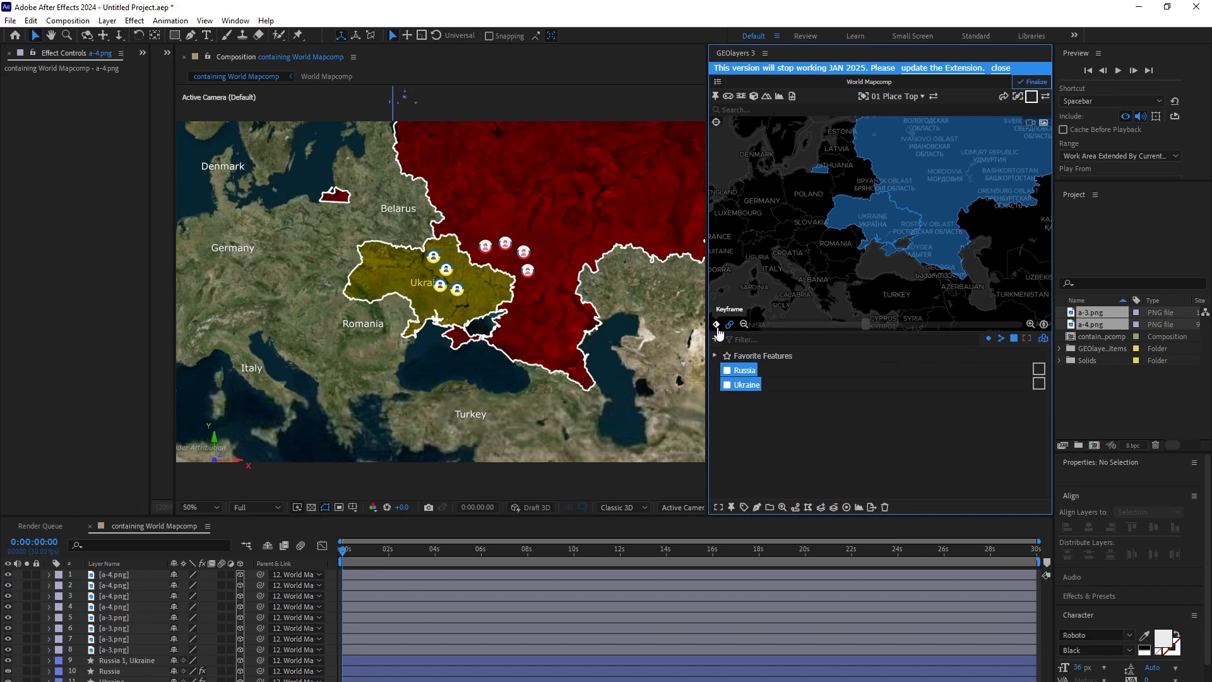
left_click(717, 325)
left_click(982, 181)
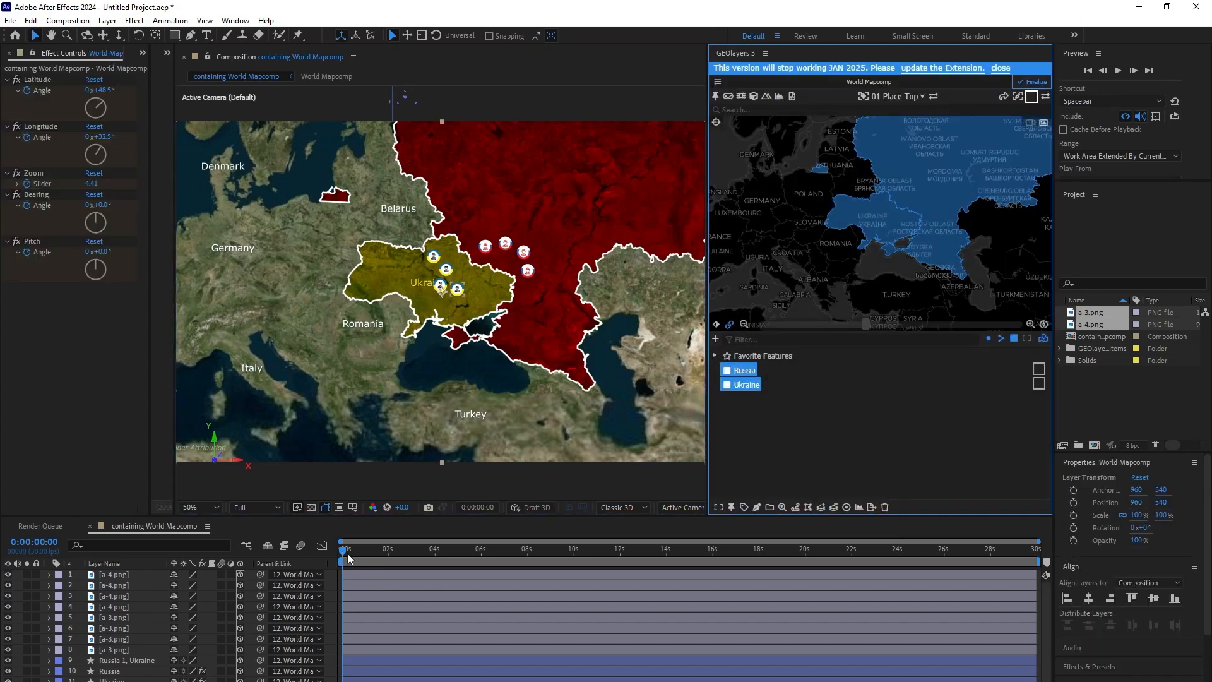
At 2 seconds, zoom the map in to about level 4.99 and recenter it on Ukraine
left_click_drag(356, 553, 389, 555)
left_click_drag(904, 324, 1020, 327)
left_click_drag(928, 216, 916, 230)
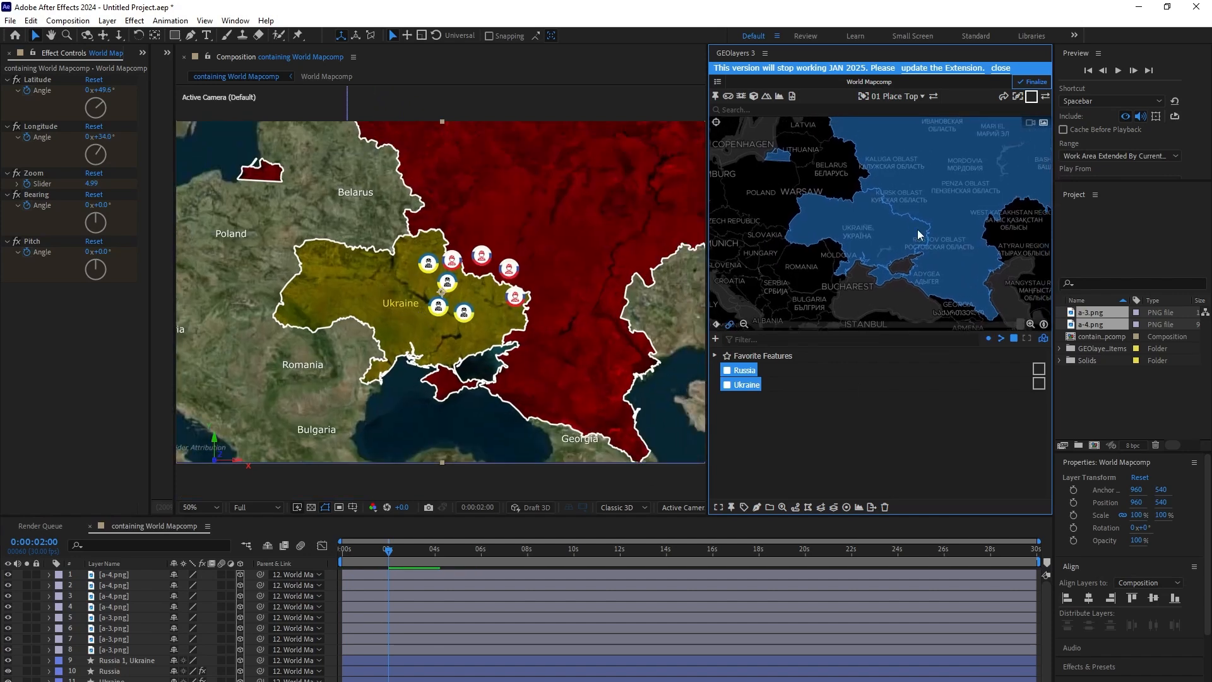
Preview the map zoom and soldier movement full screen from the start of the composition
left_click_drag(389, 551, 281, 570)
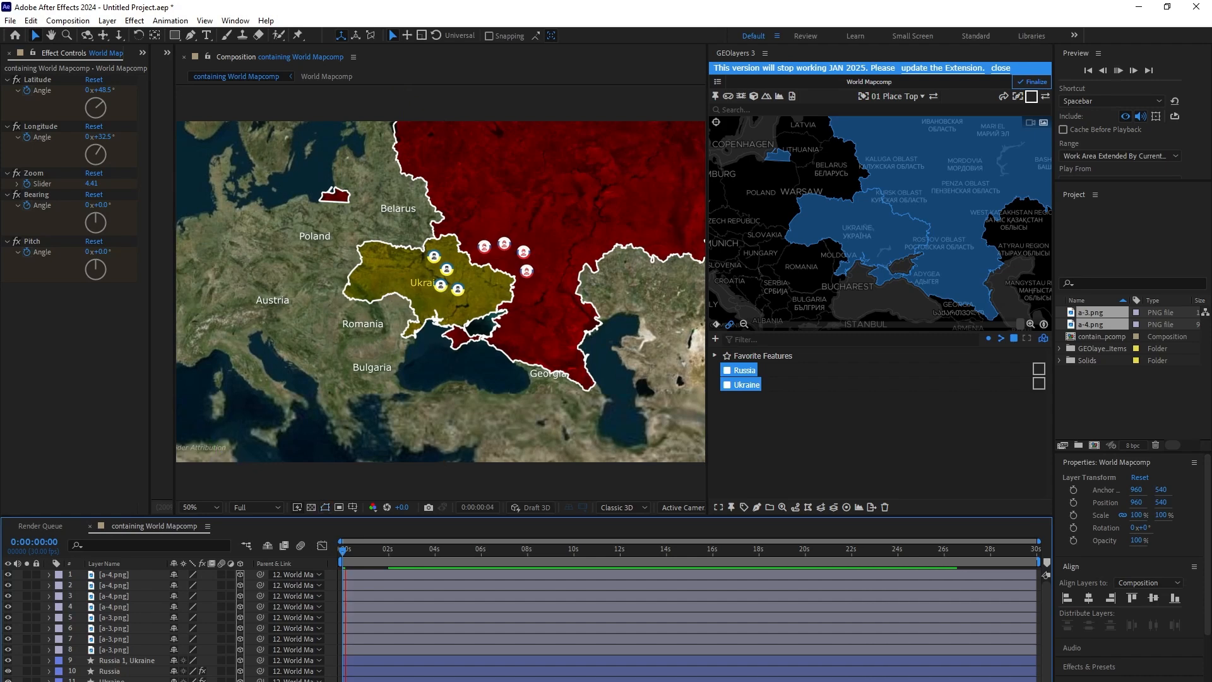
key("grave")
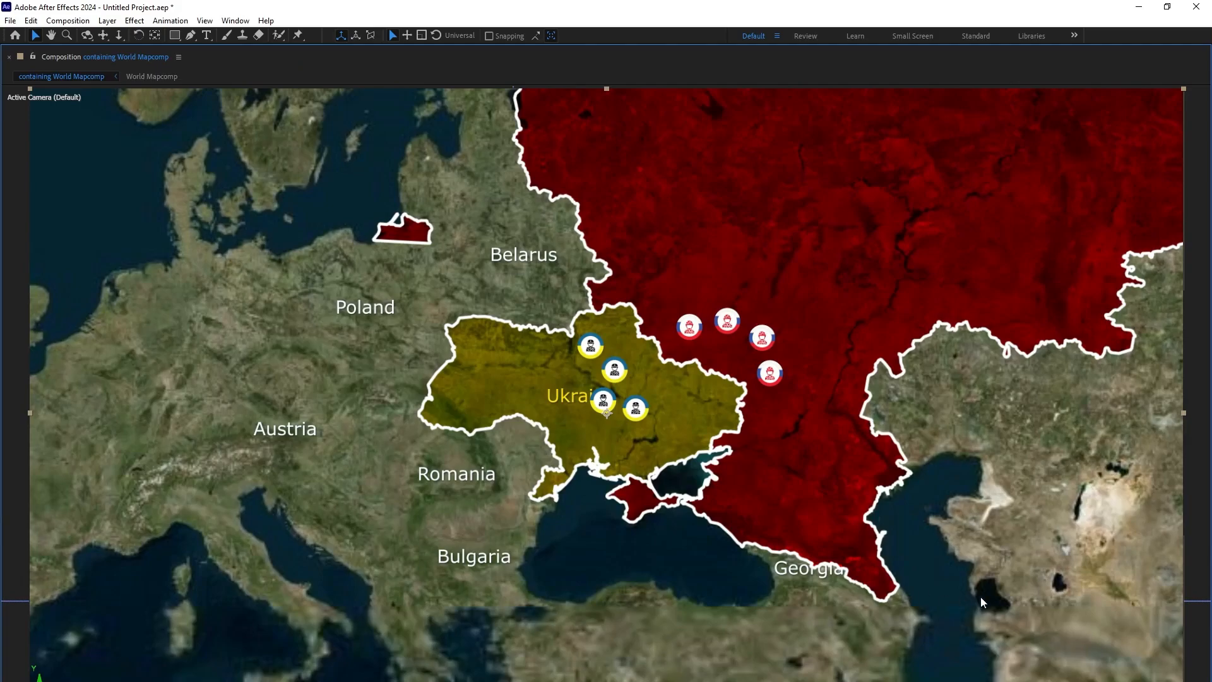
key("space")
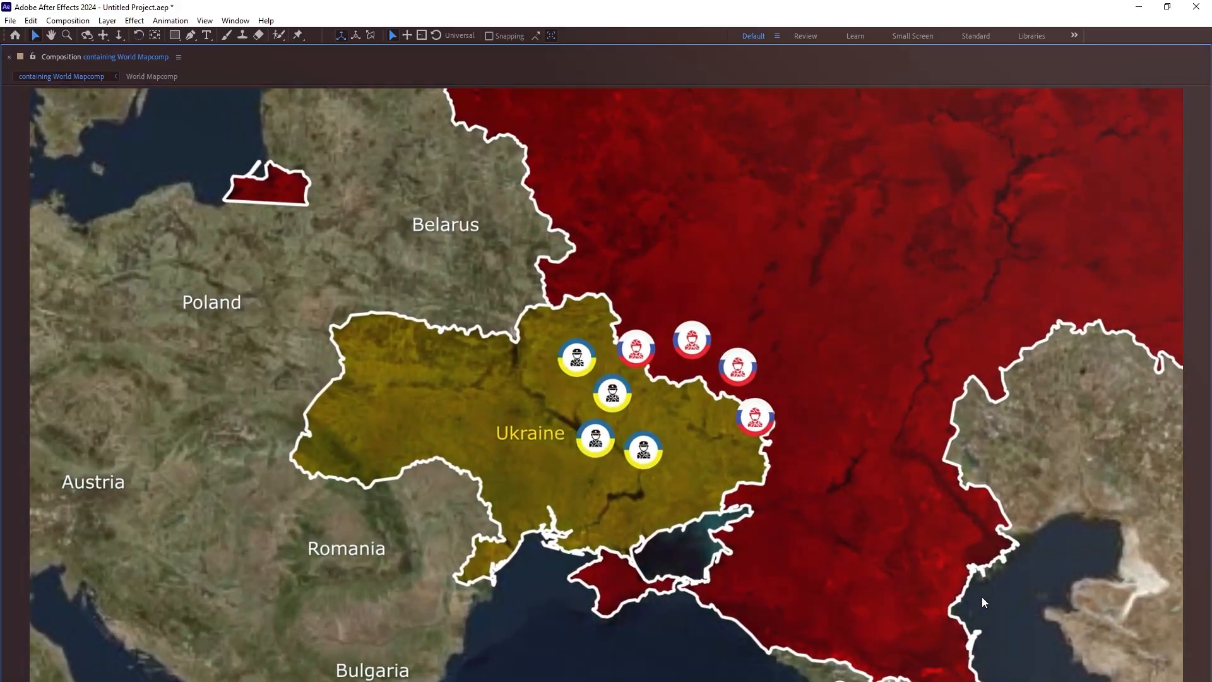
key("grave")
Add the fireball explosion MP4 as the uppermost layer at the start and key out its green background with Keylight (1.2)
mouse_move(399, 551)
left_mouse_down()
mouse_move(329, 564)
mouse_move(395, 574)
left_mouse_up()
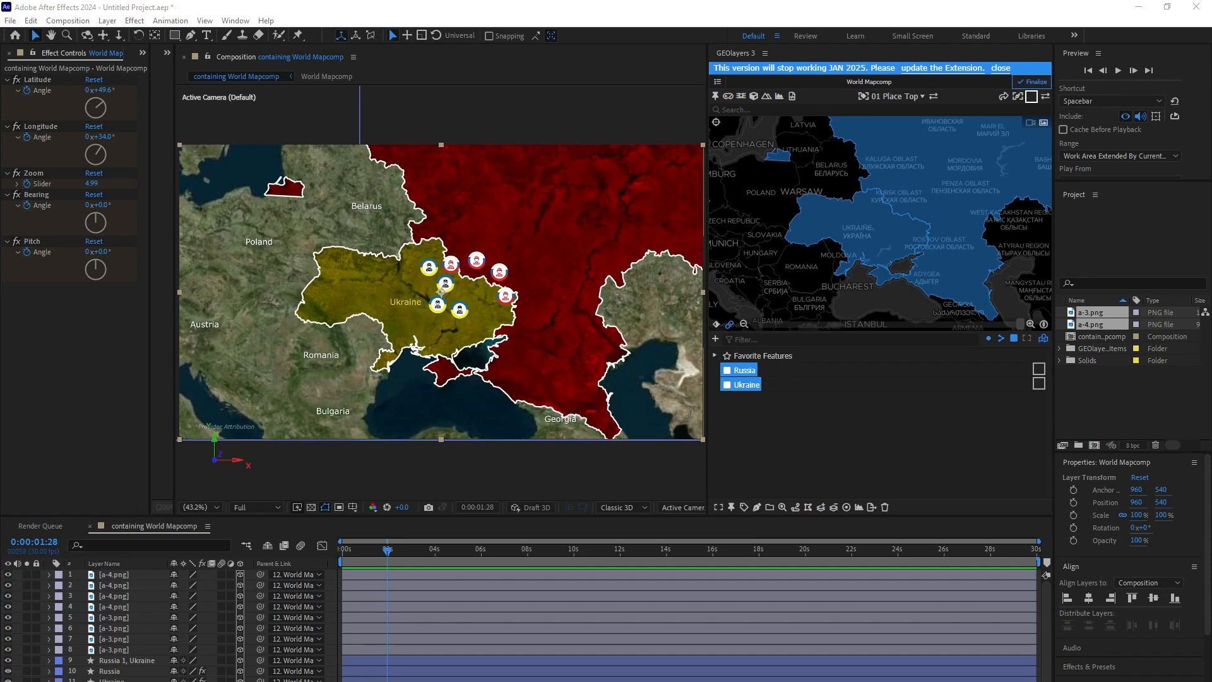
left_click_drag(1091, 319, 415, 311)
type("key")
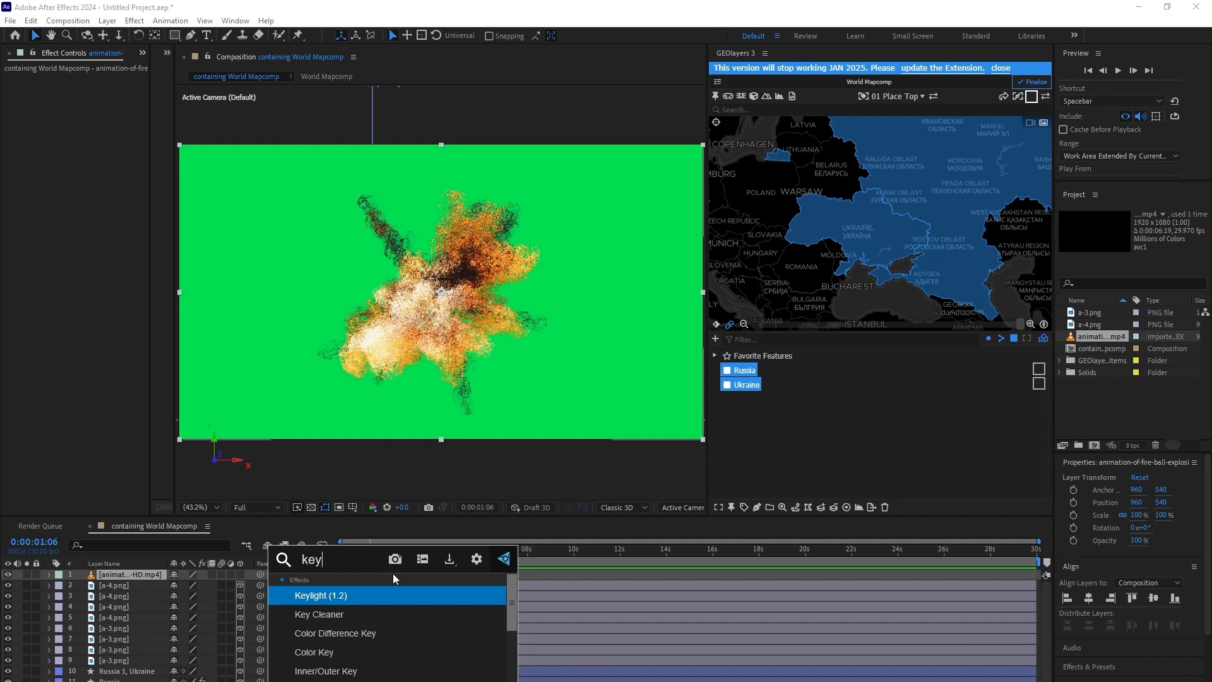
key("Return")
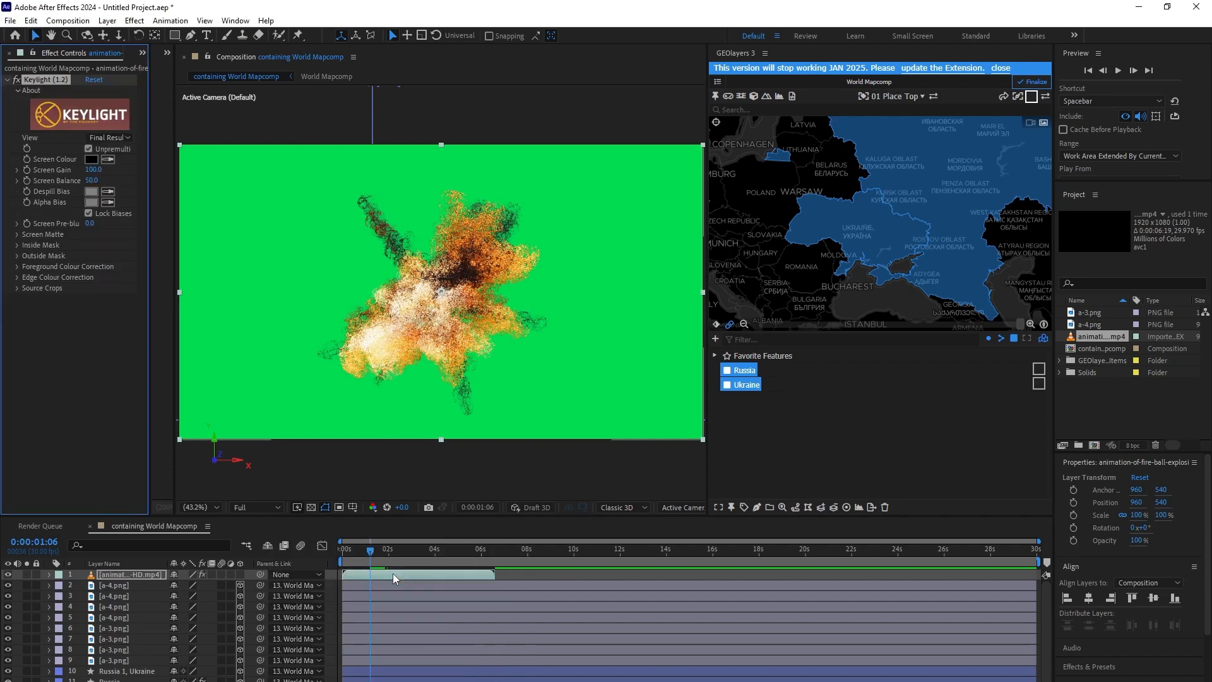
left_click(108, 159)
left_click(280, 235)
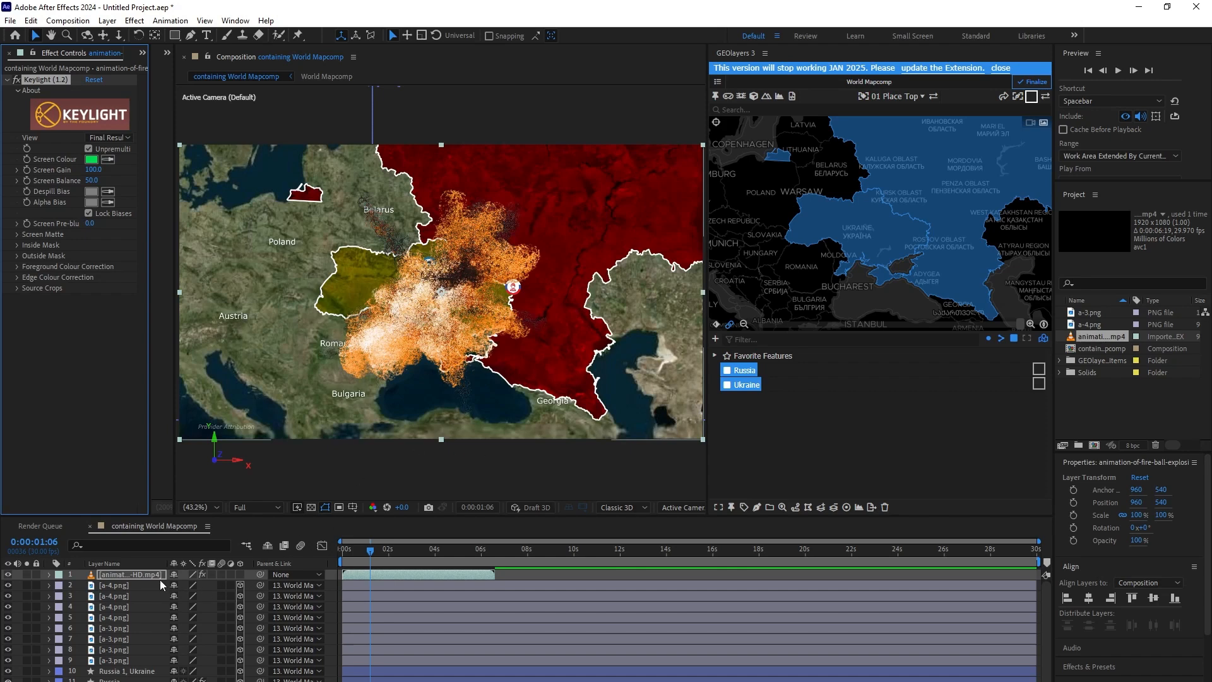
Scale the explosion layer to 5% and move it beside the westernmost red soldier icon
left_click(131, 574)
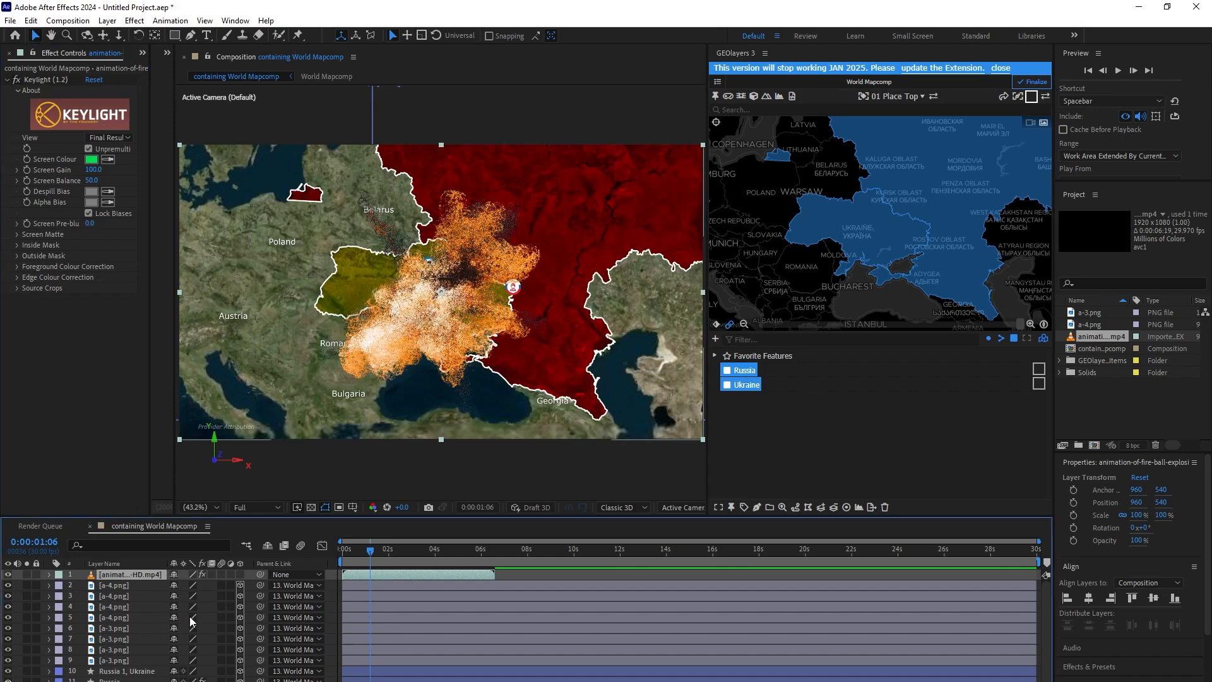
key("s")
left_click(190, 585)
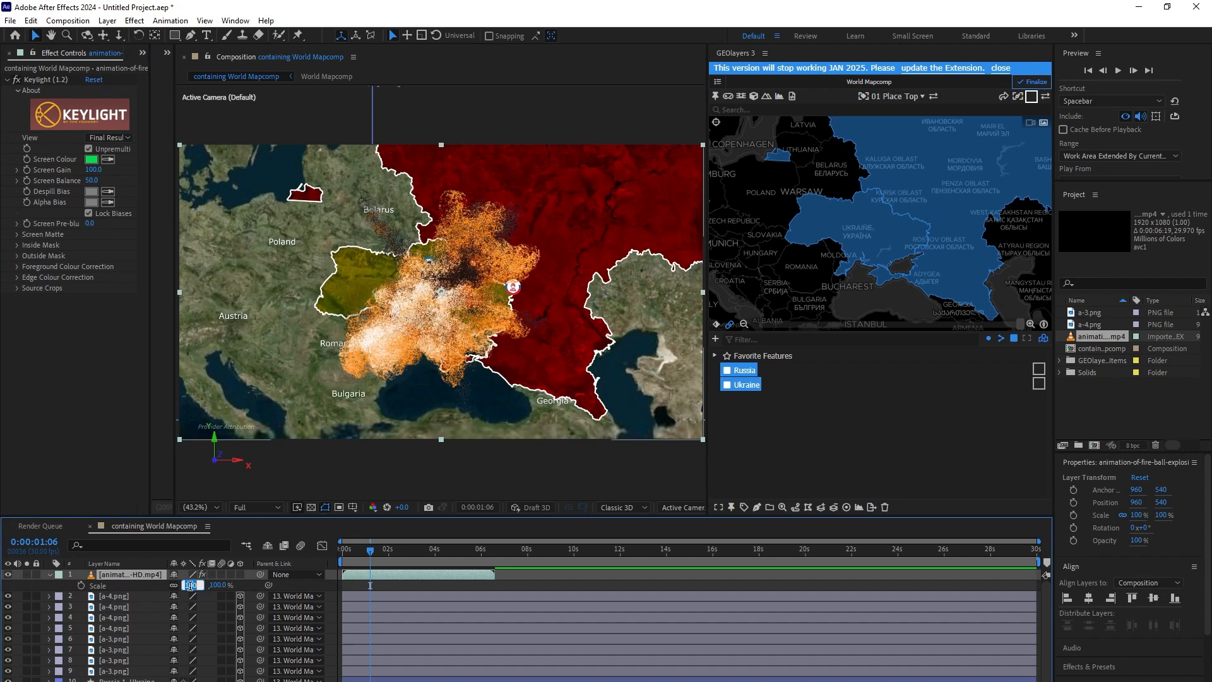
type("5")
key("Return")
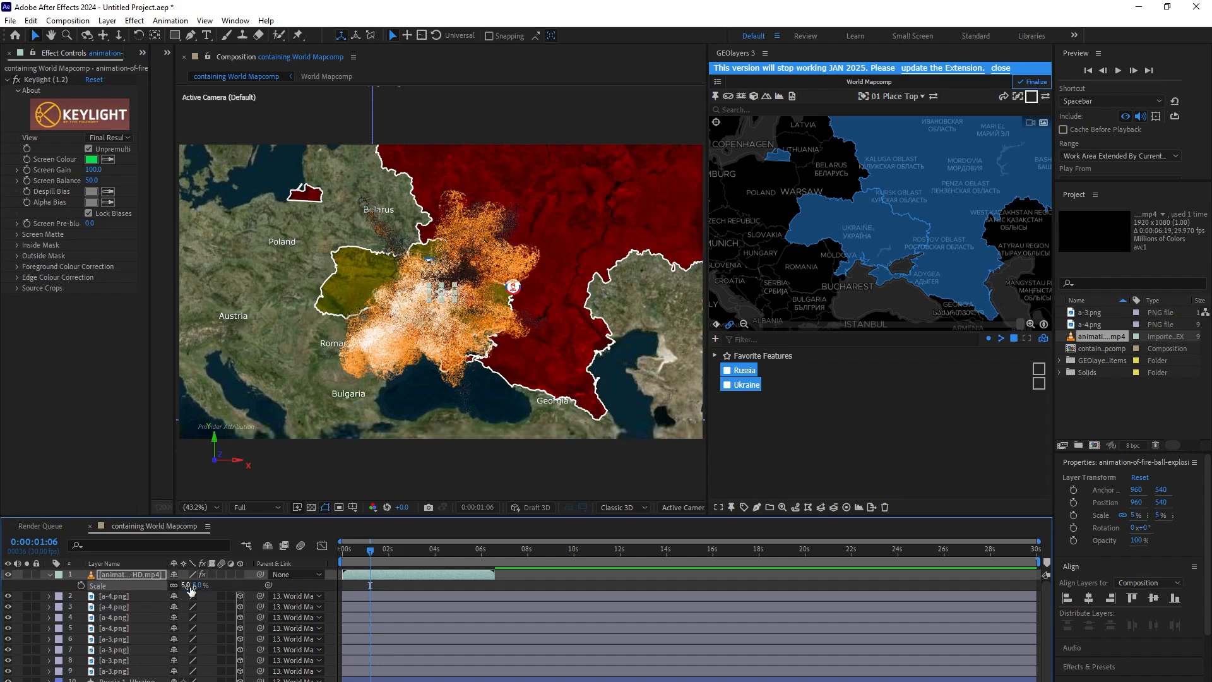
left_click_drag(441, 297, 459, 264)
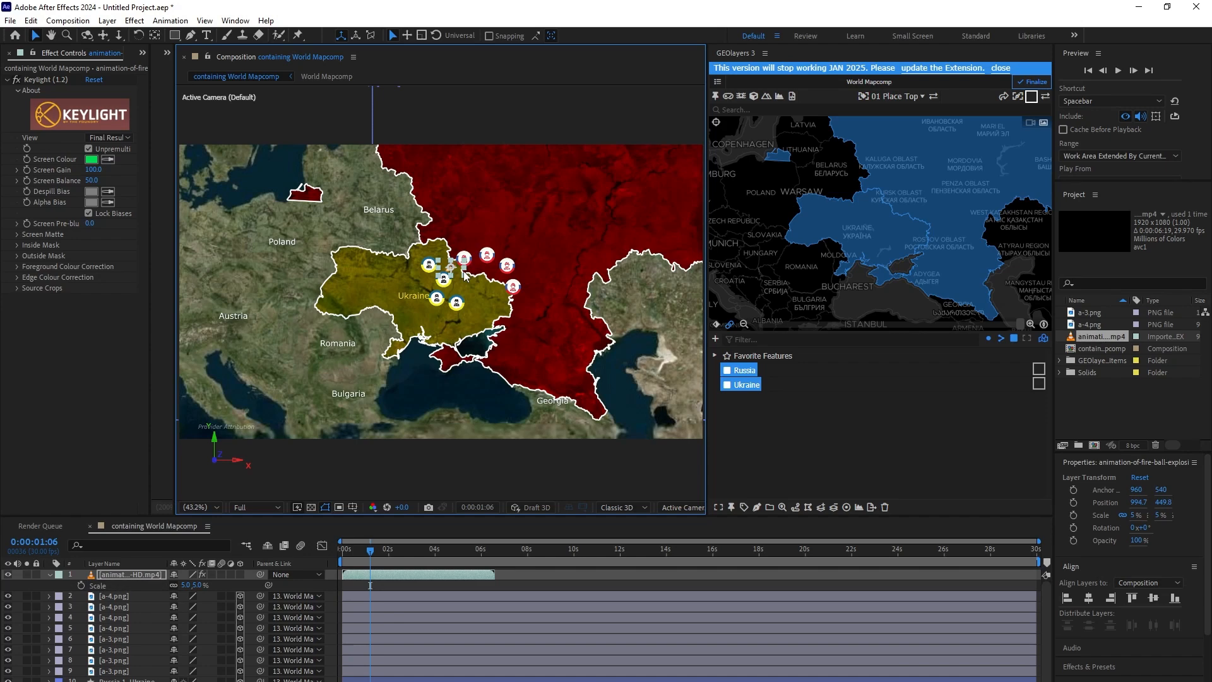
Around 2 seconds, enlarge the explosion to 15% and place it over the westernmost red soldier icon
key("/")
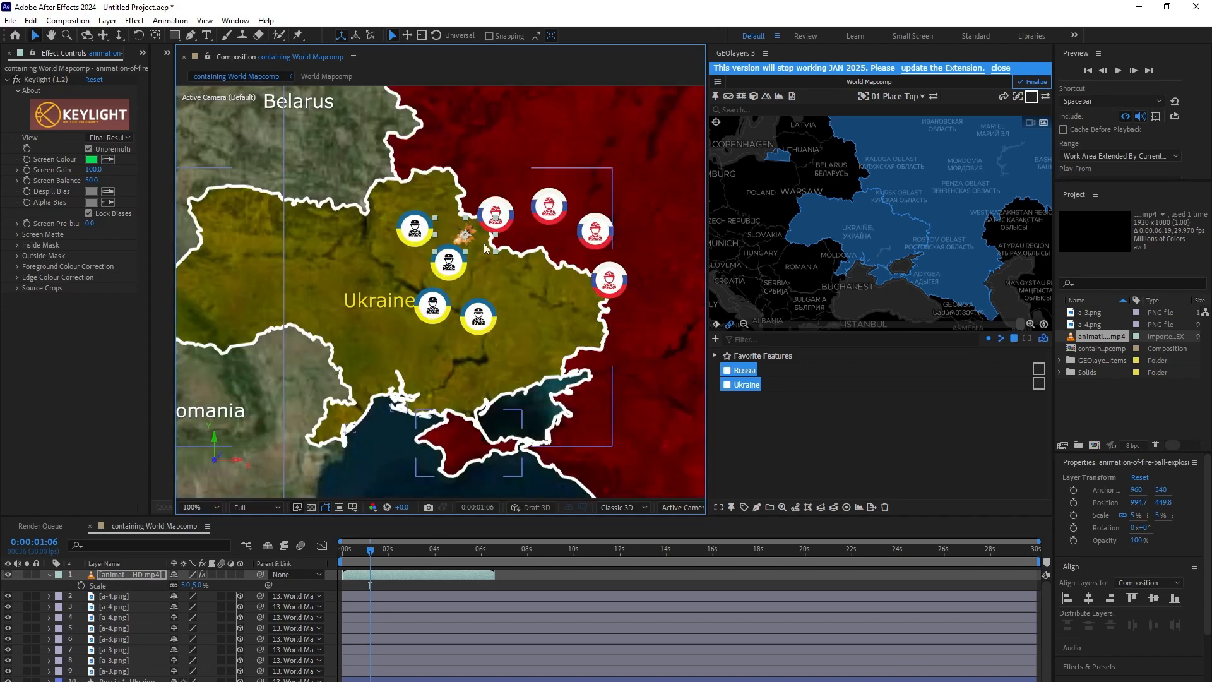
left_click_drag(373, 551, 396, 555)
mouse_move(187, 585)
left_mouse_down()
mouse_move(208, 585)
mouse_move(198, 587)
left_mouse_up()
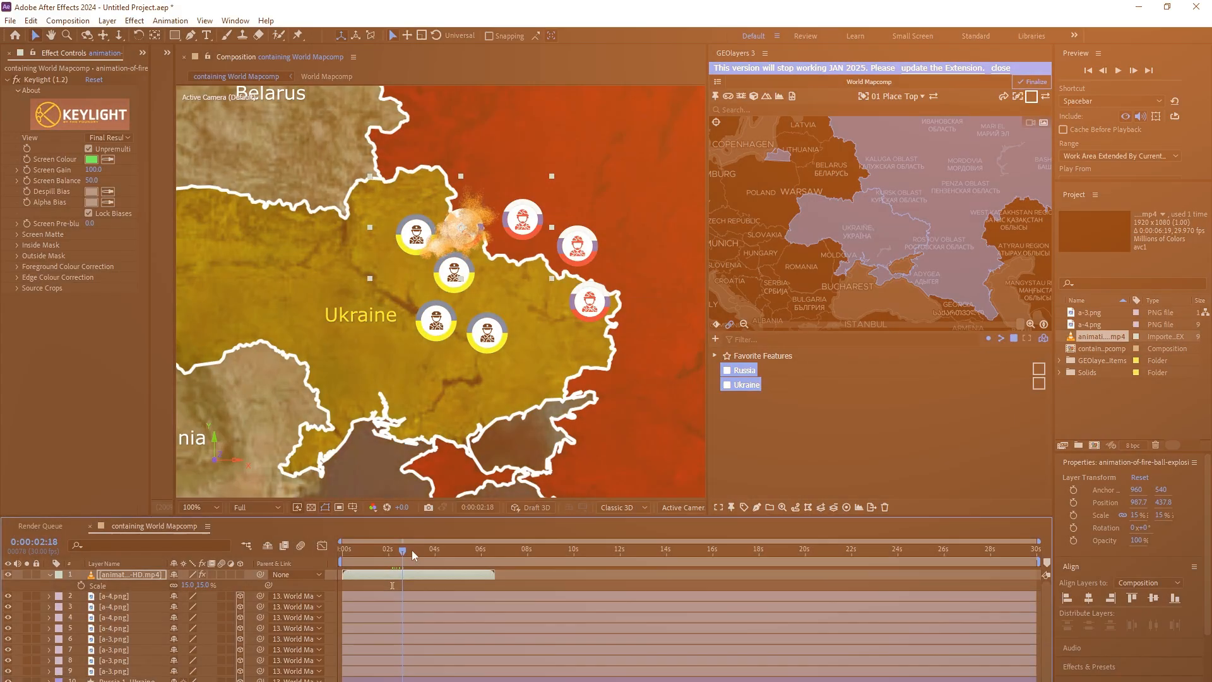
Trim the a-3.png layer beneath the explosion so that it ends at 0:00:02:02
left_click(406, 551)
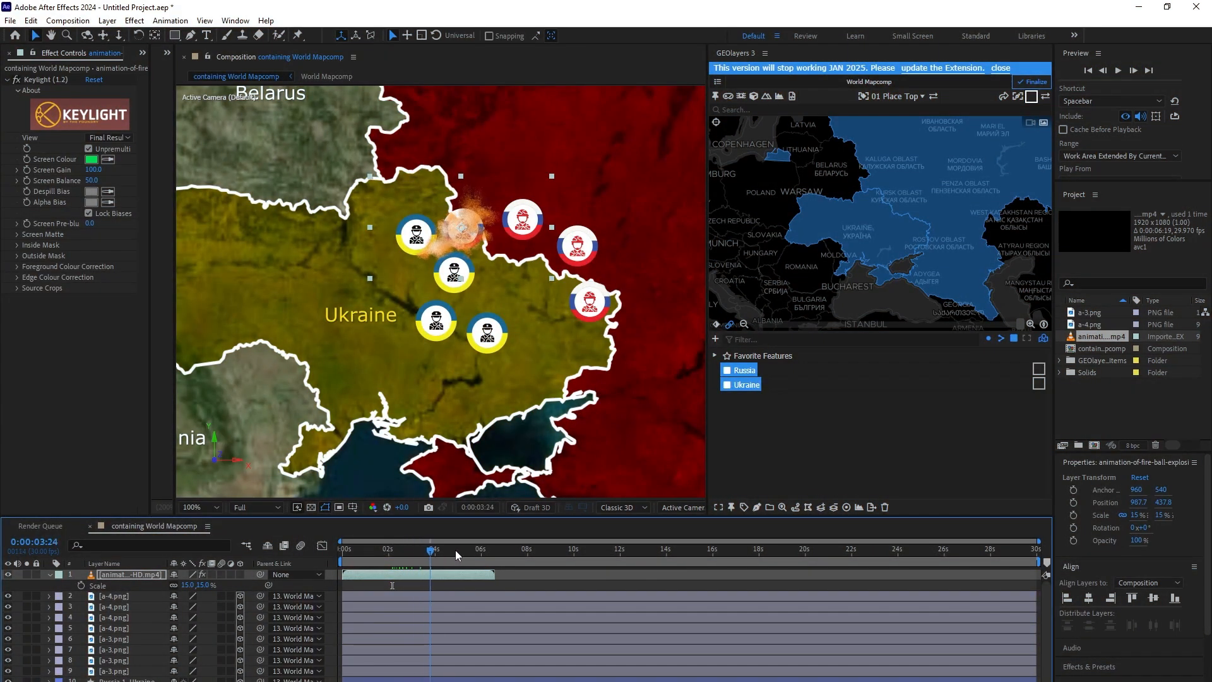
left_click(410, 551)
left_click_drag(410, 555, 390, 553)
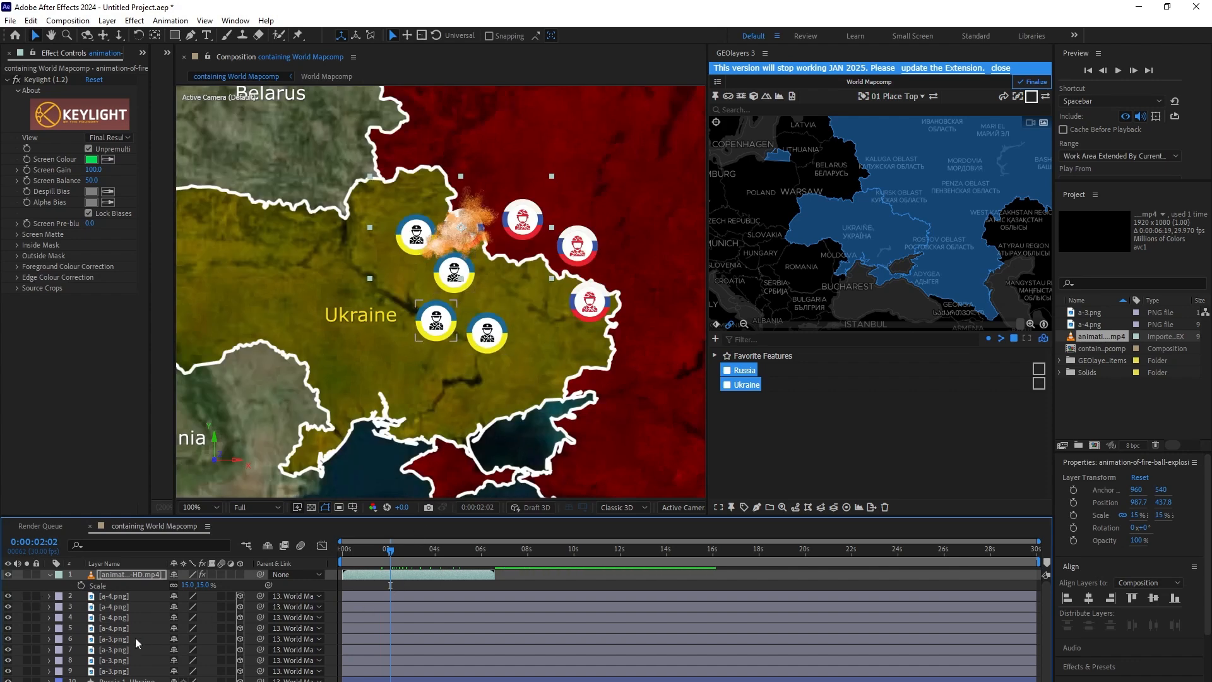
left_click(115, 661)
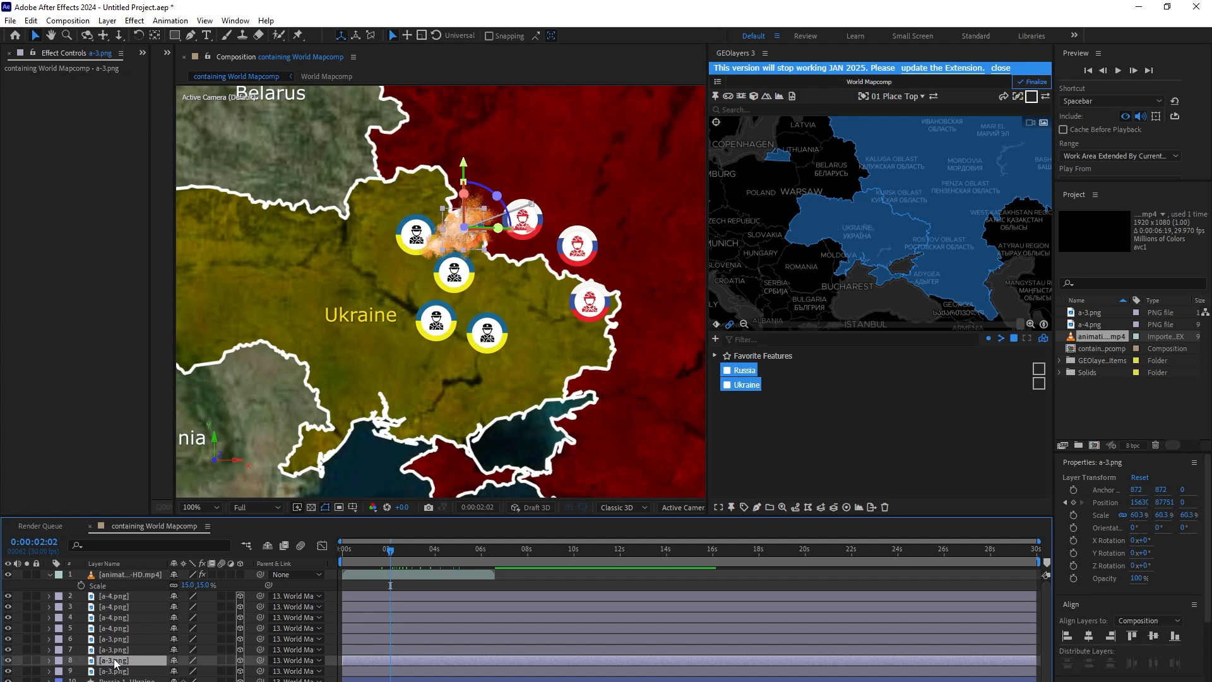
left_click(8, 661)
left_click(8, 661)
key("alt+bracketright")
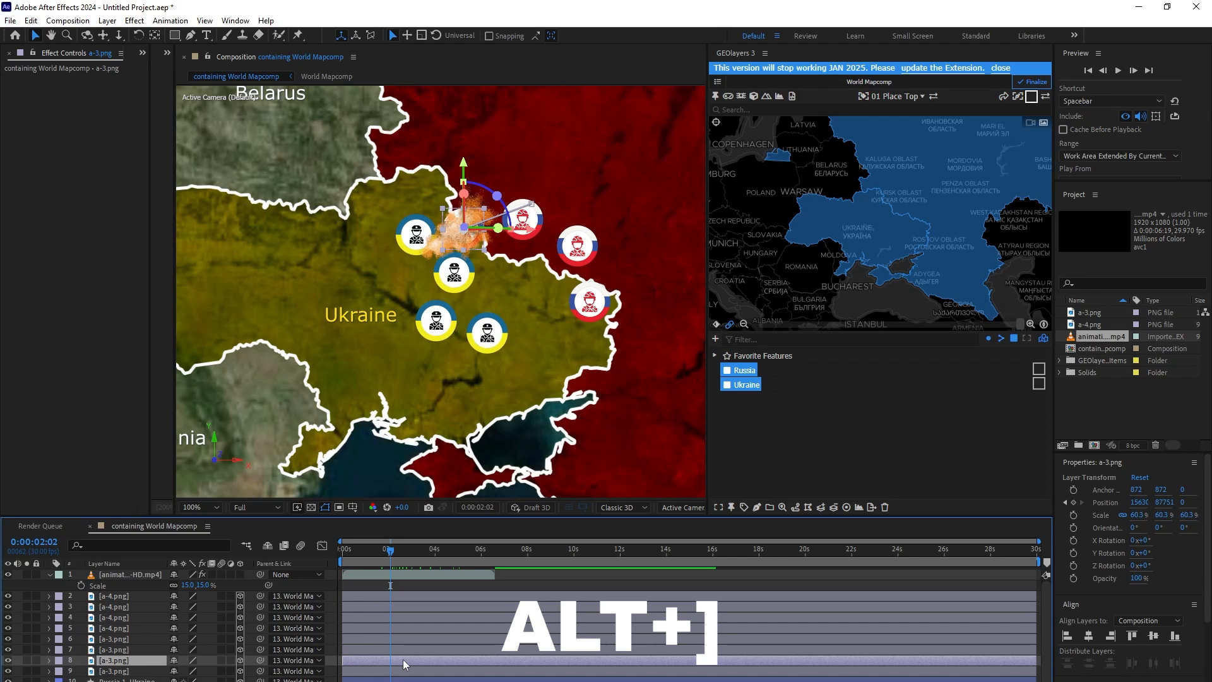
key("alt+bracketright")
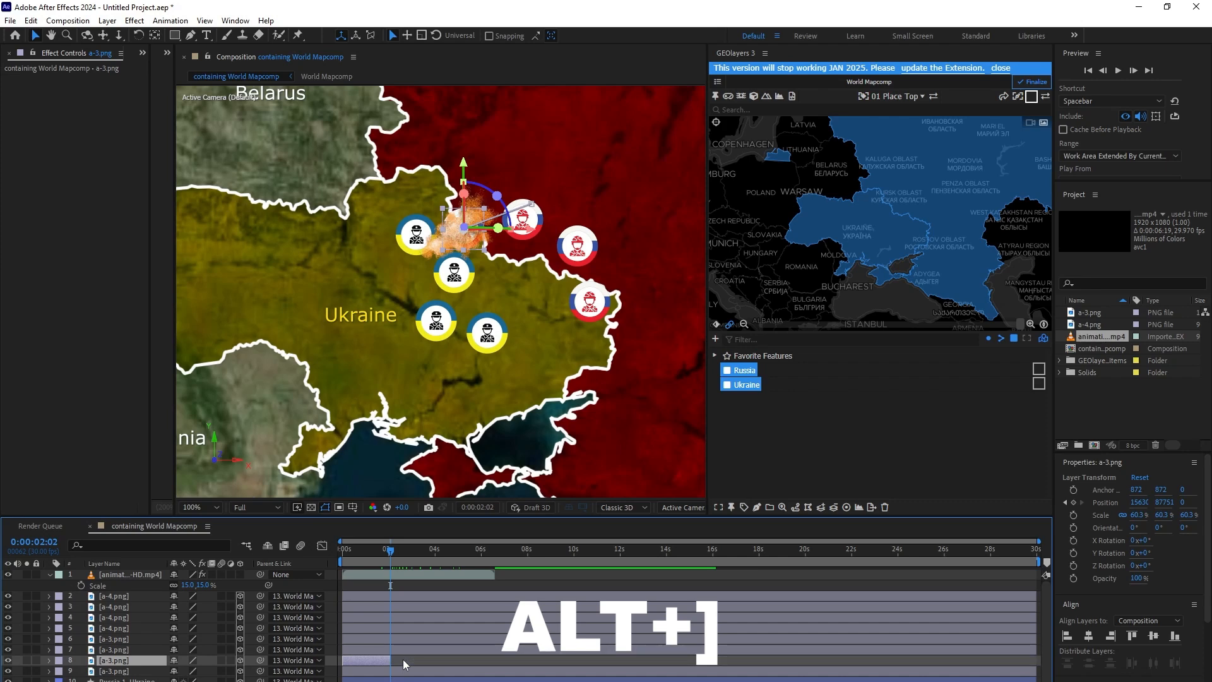
Apply the Gaussian Blur & Fade preset from Animation Composer's Starter Presets as an out transition on the trimmed a-3.png layer
left_click(142, 53)
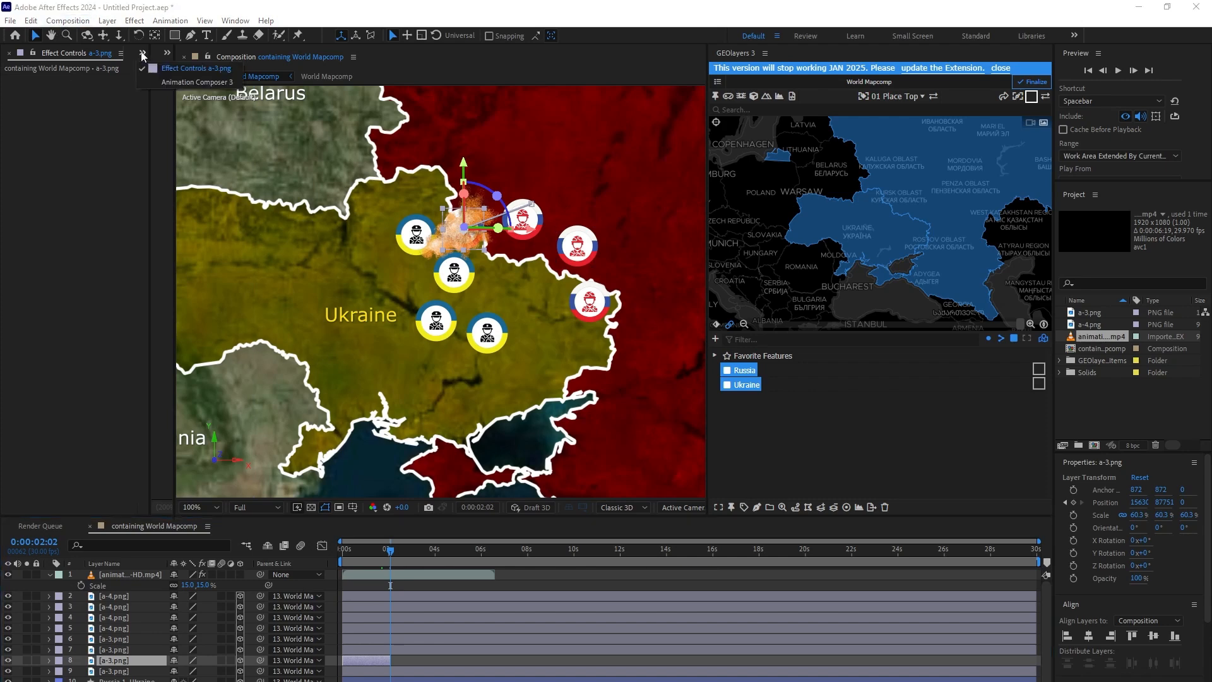
left_click(196, 82)
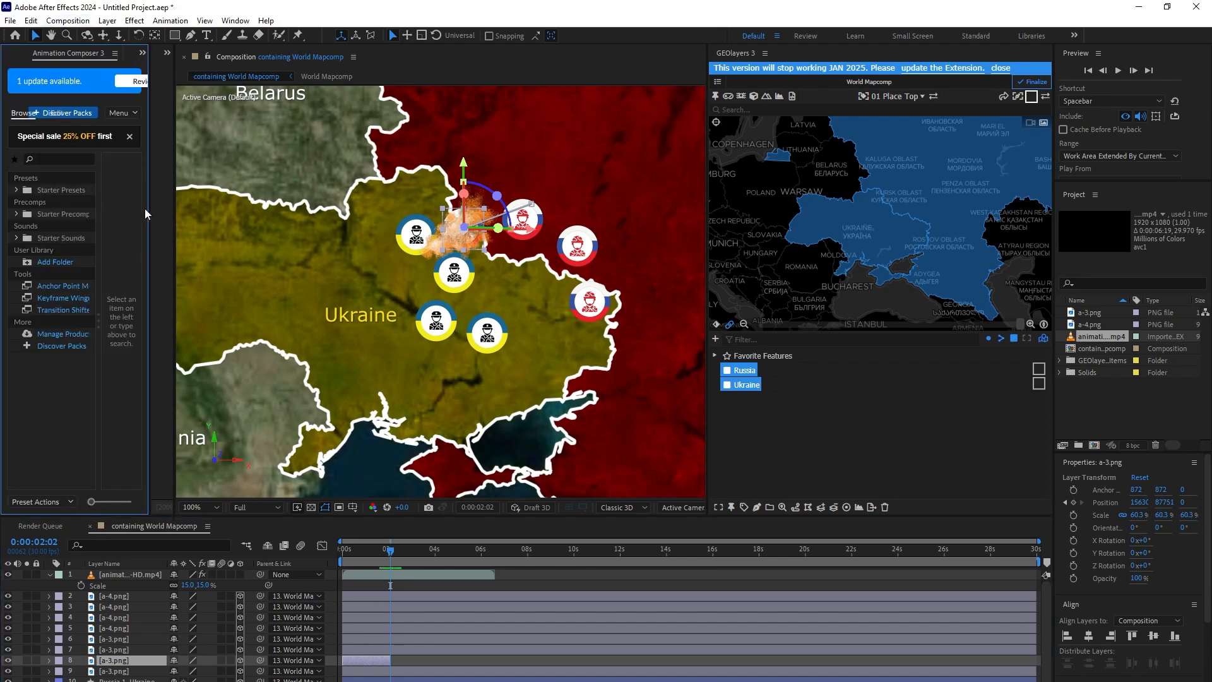
left_click_drag(149, 214, 170, 218)
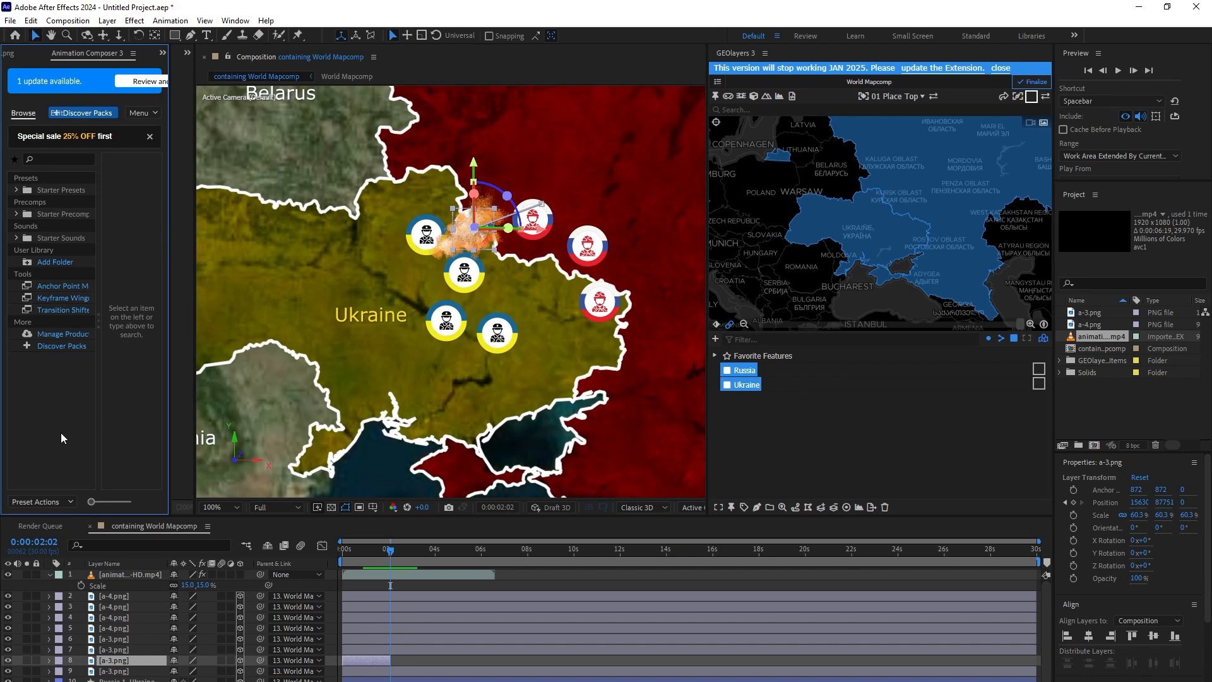
left_click(44, 190)
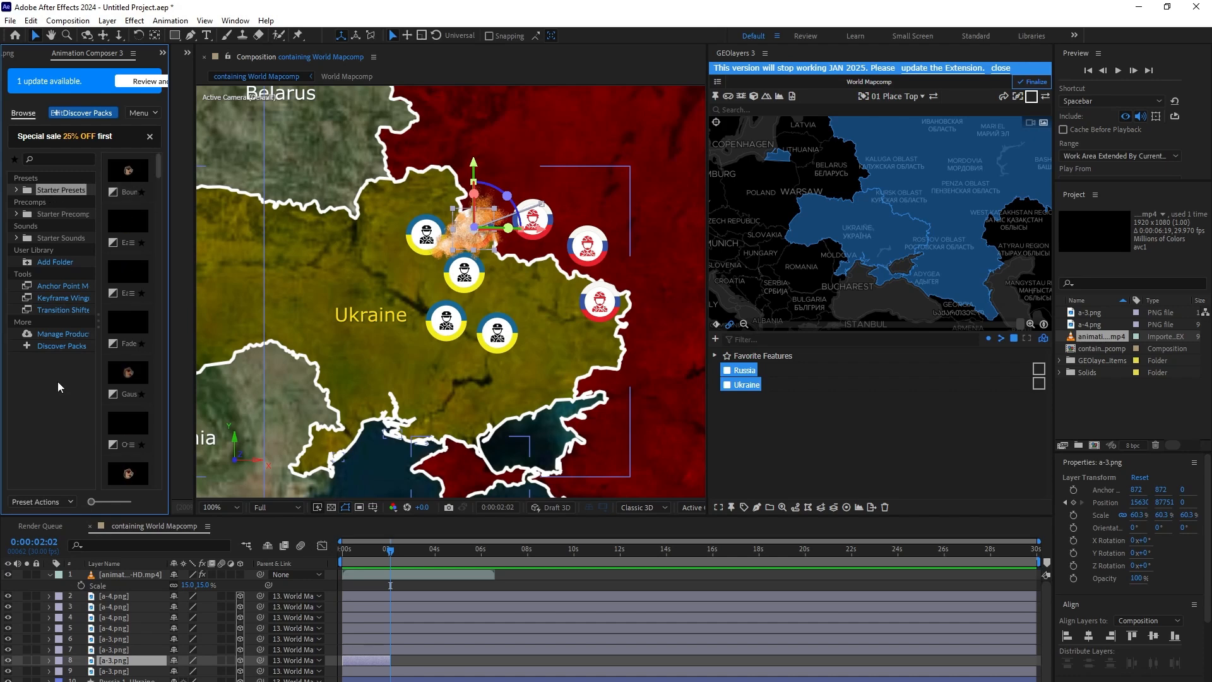
left_click(129, 374)
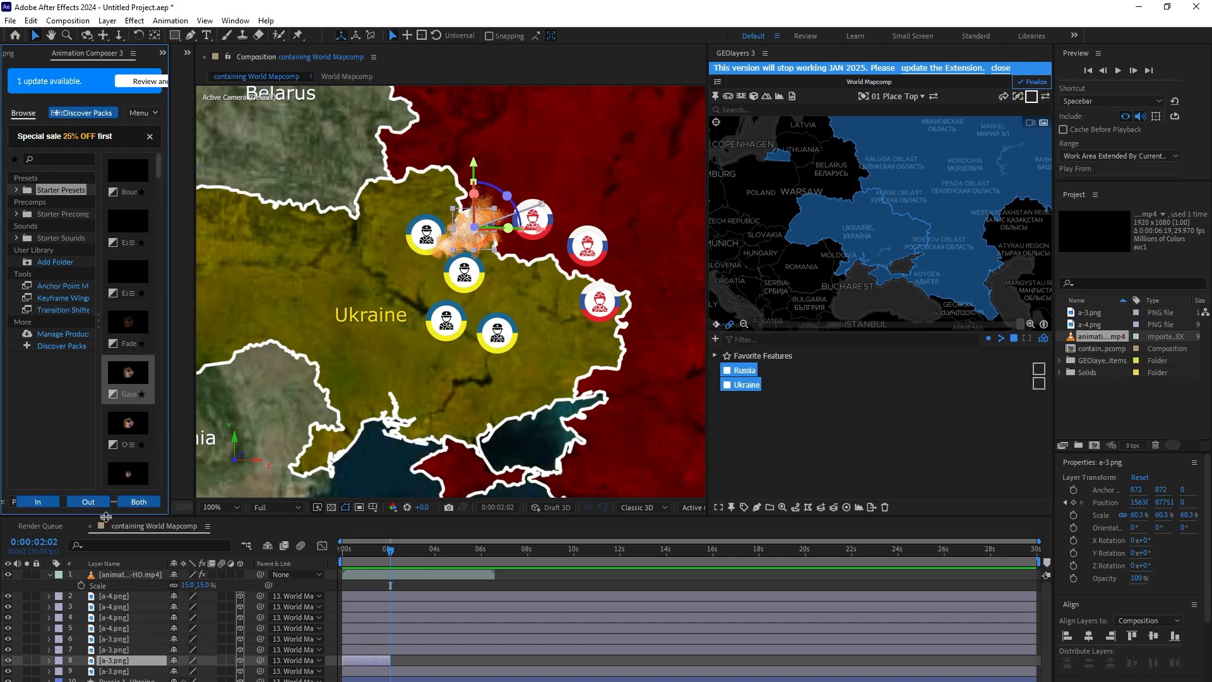
left_click(95, 504)
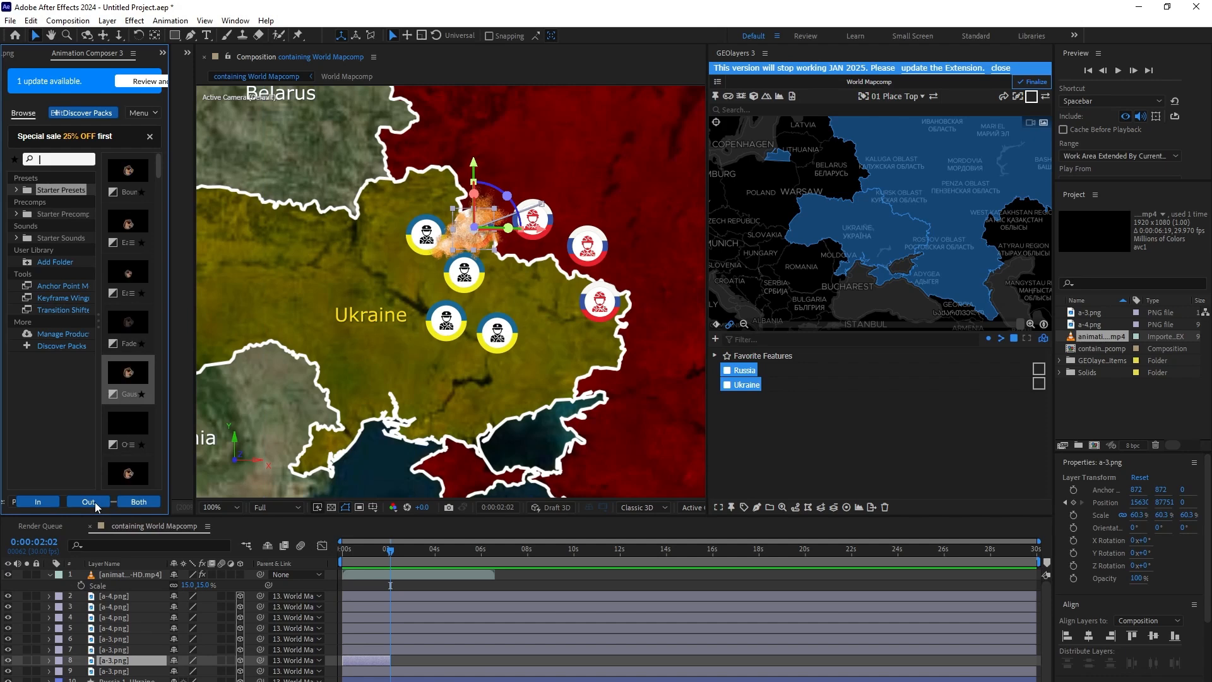
left_click(377, 665)
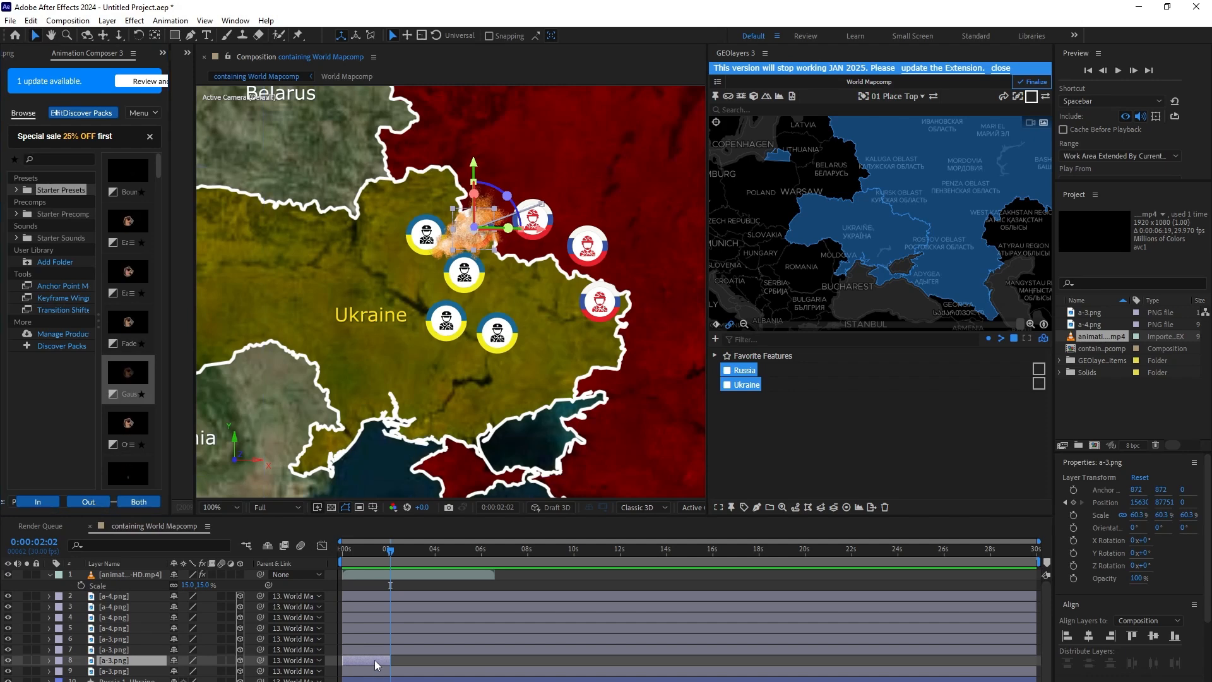
left_click(101, 504)
Preview the soldier icon's blurred fade-out from about 1 second and bring back its effect controls
left_click_drag(391, 554, 366, 555)
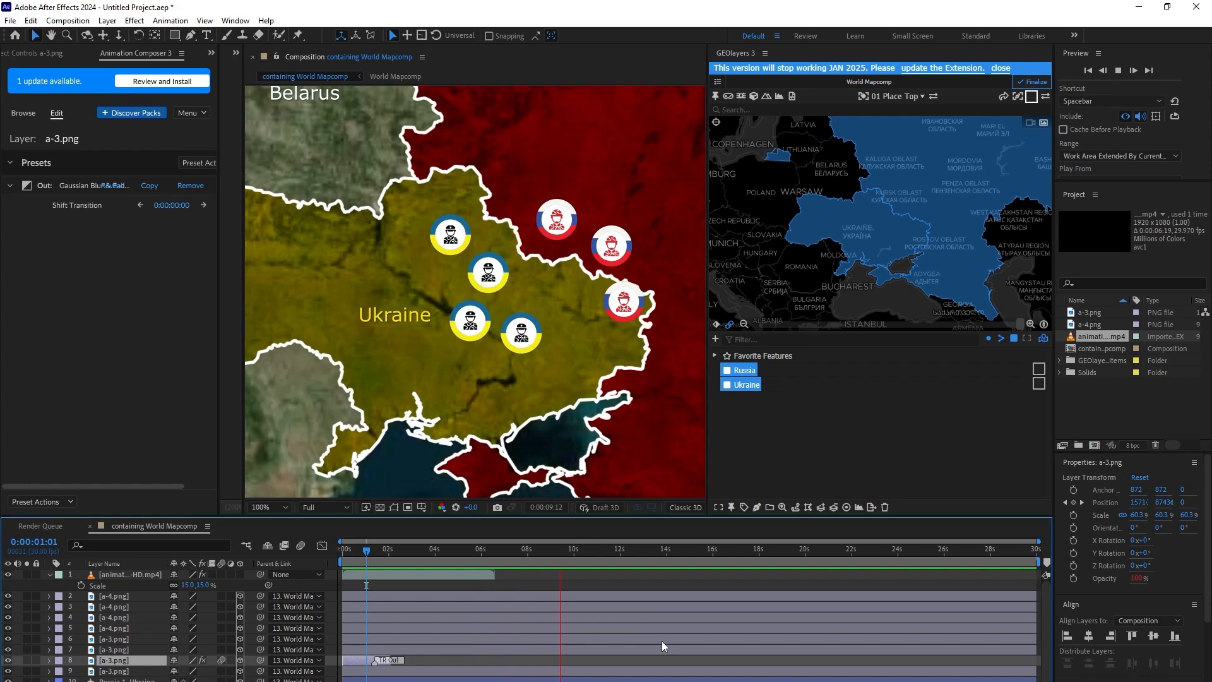
key("space")
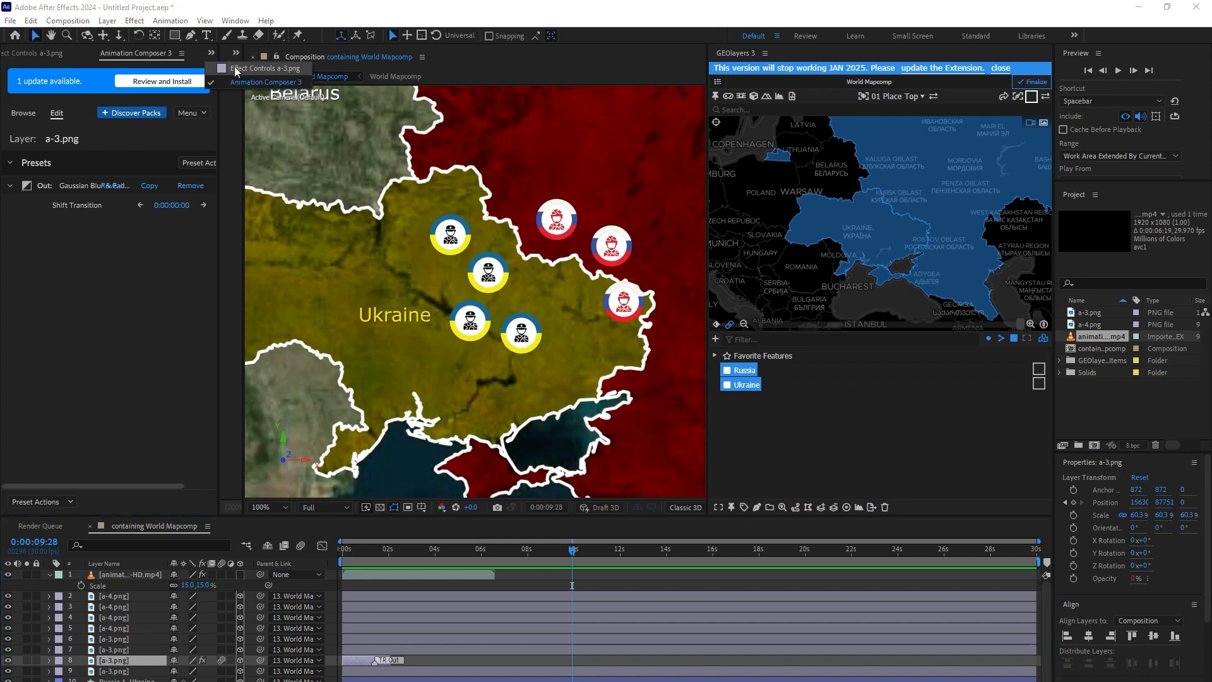
key("F3")
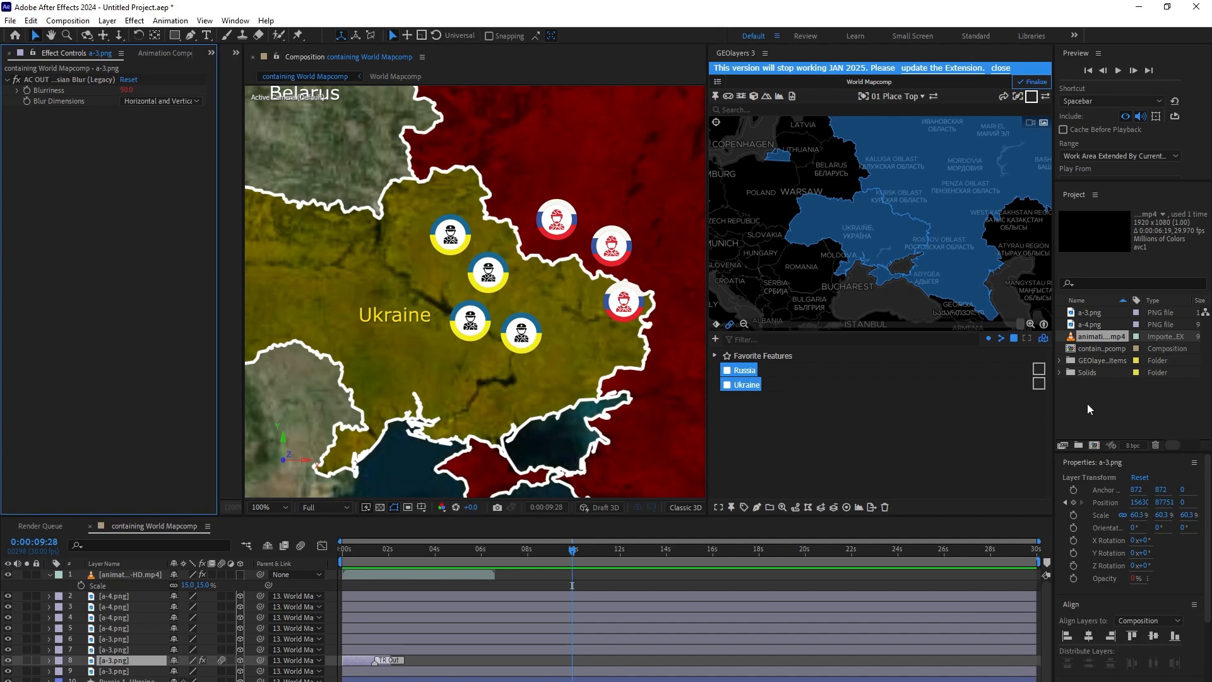
Create a 30-second 1920x1080 composition at 29.97 fps and draw a yellow circle with a 20 px cyan stroke at its center
left_click(1097, 444)
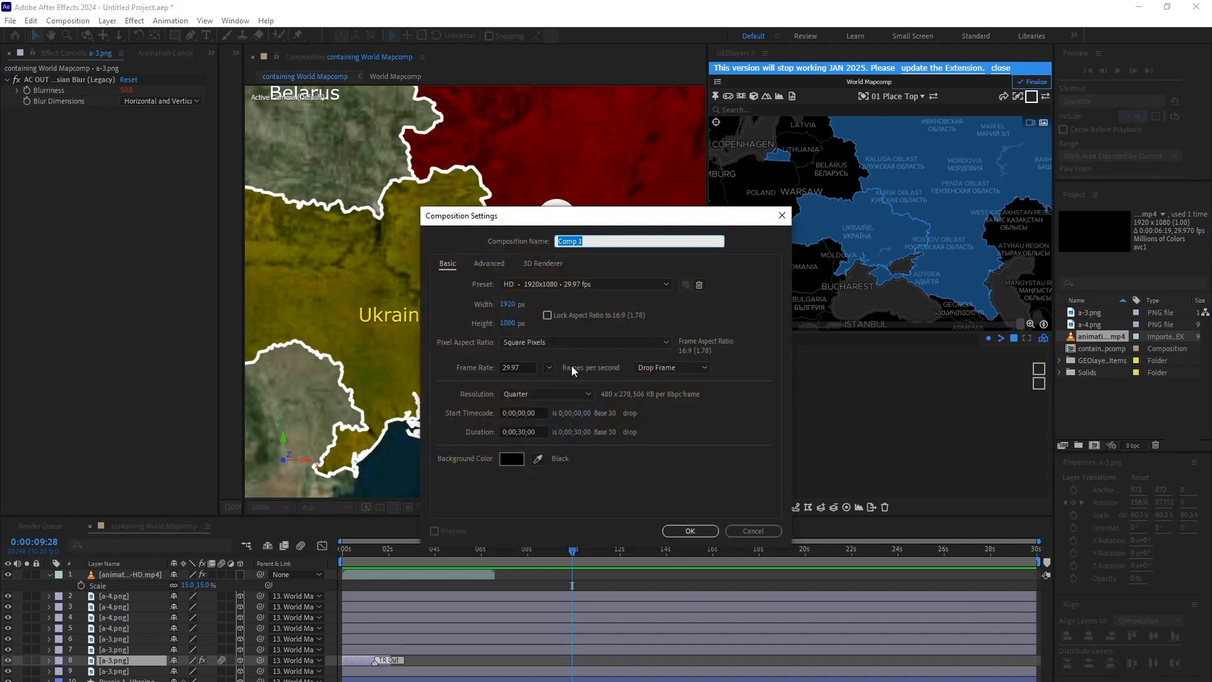
left_click(691, 530)
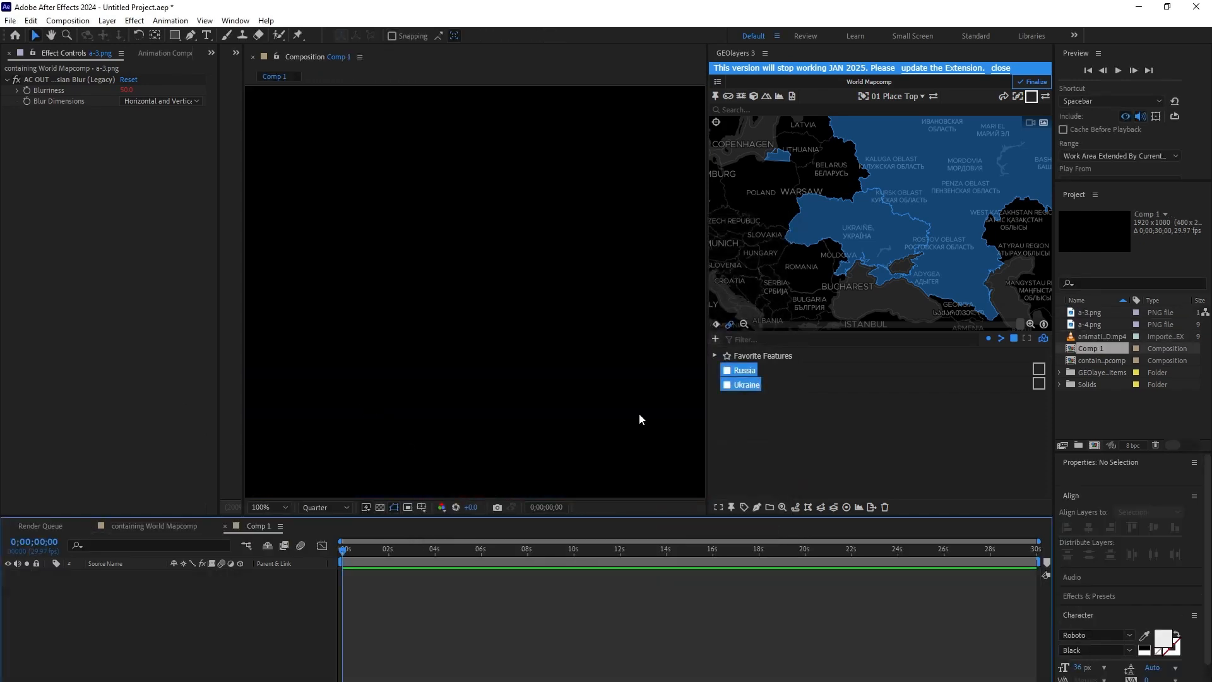
left_click_drag(174, 35, 209, 62)
mouse_move(389, 227)
left_mouse_down()
mouse_move(474, 290)
mouse_move(469, 320)
mouse_move(527, 364)
left_mouse_up()
left_click(34, 36)
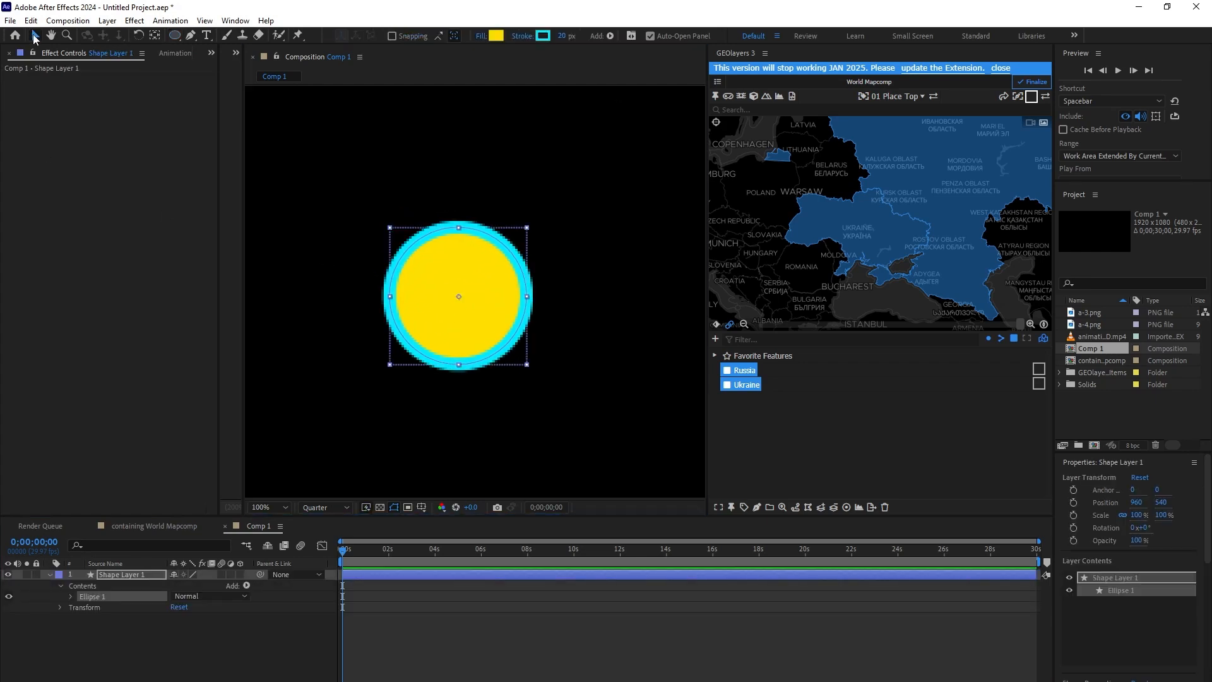
Remove the circle's fill and change its stroke color to pinkish red FF0060
left_click(127, 581)
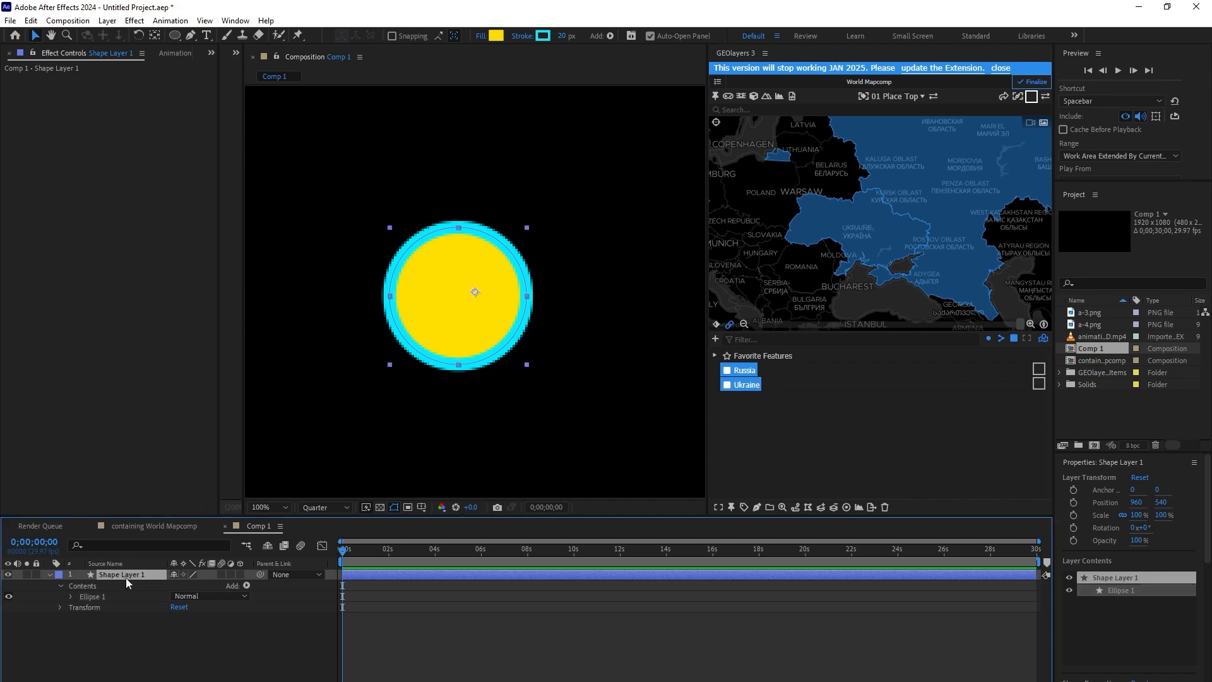
left_click(480, 36)
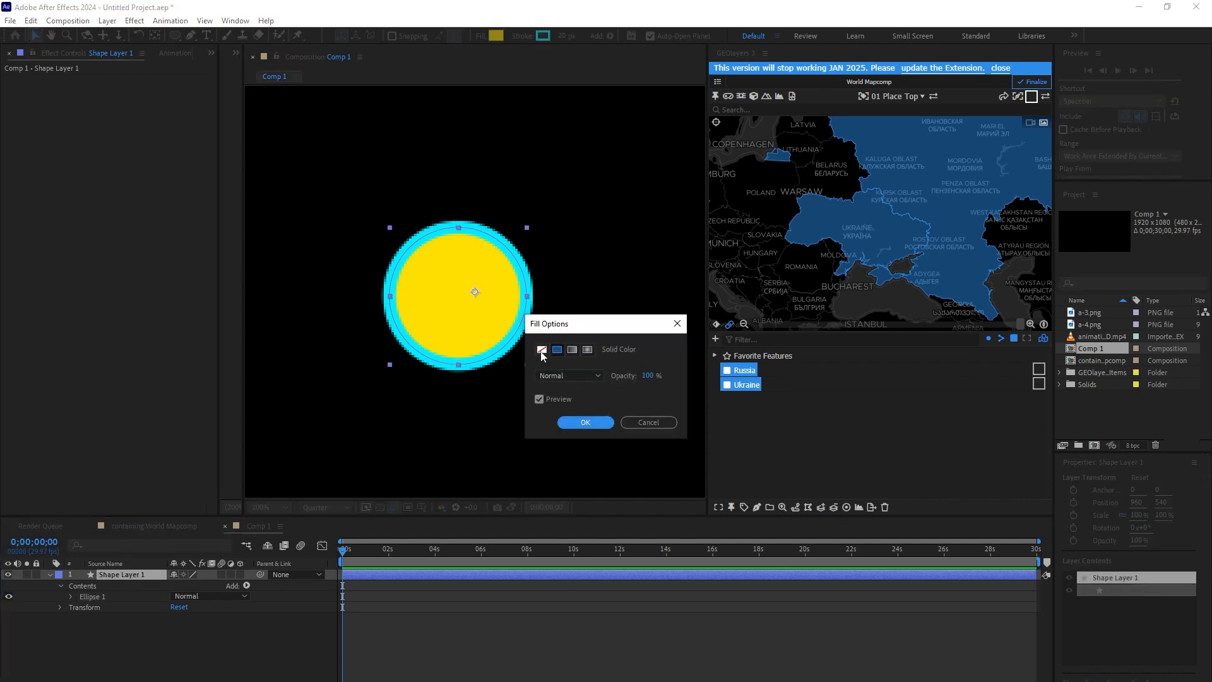
left_click(594, 353)
left_click(586, 423)
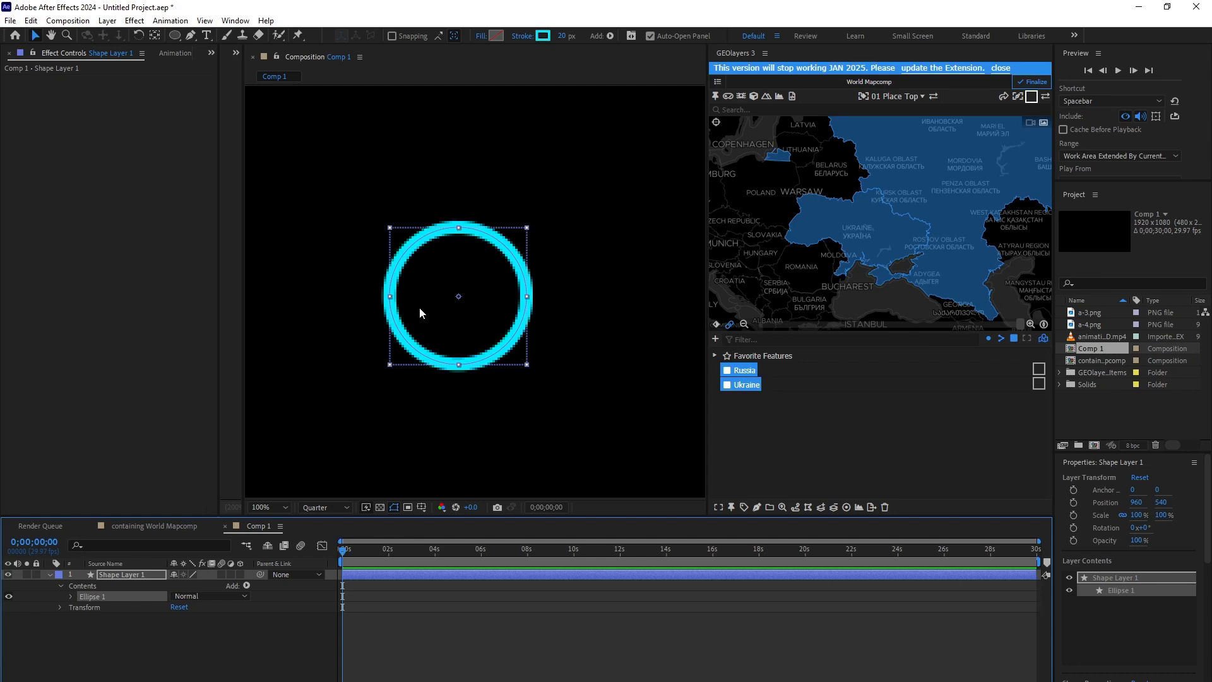
left_click(543, 36)
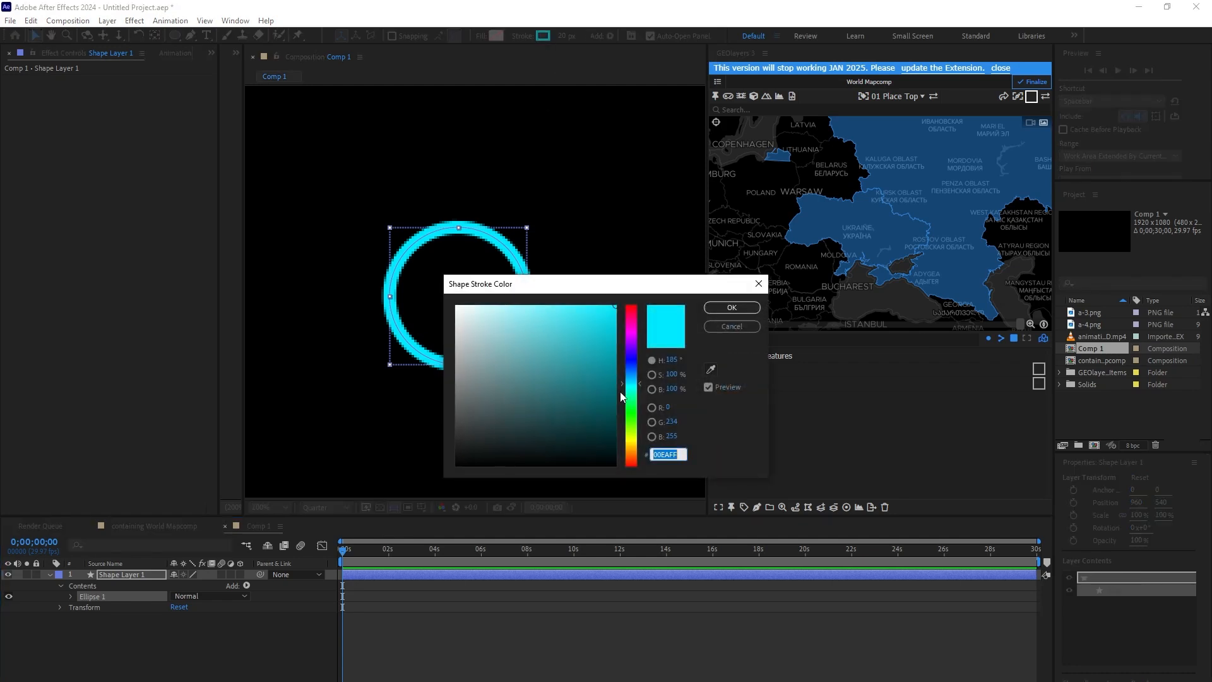
left_click_drag(622, 383, 639, 316)
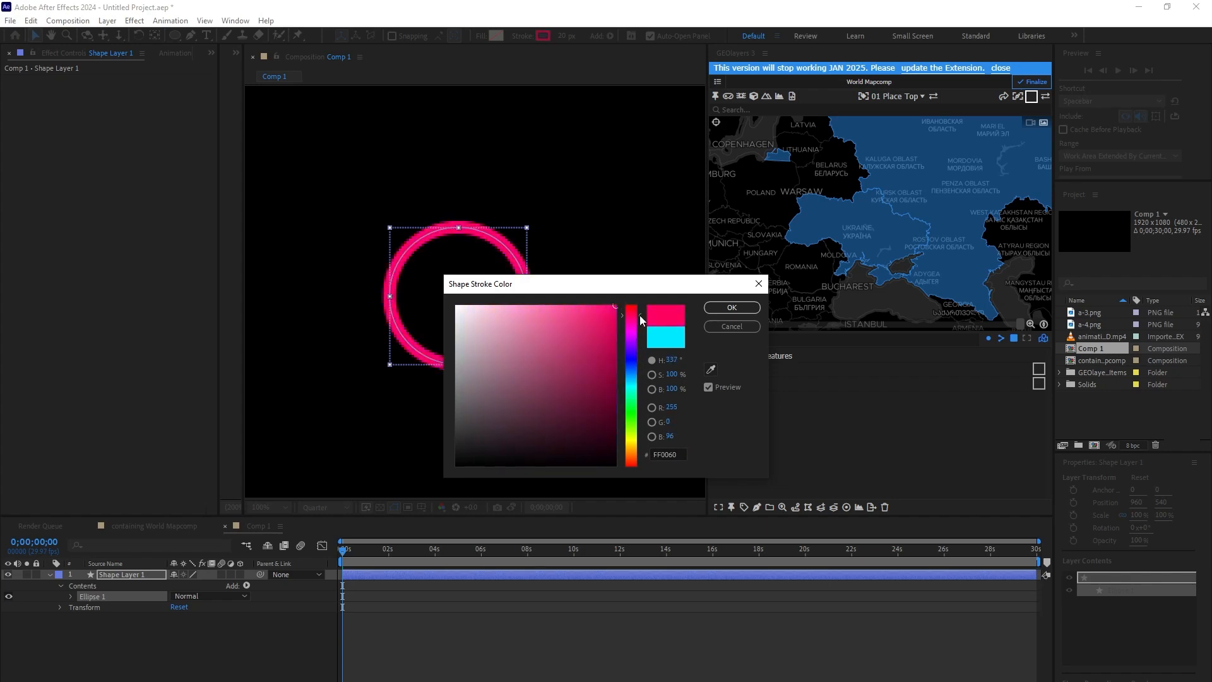
left_click(707, 307)
Rename the circle's shape layer to circle
right_click(114, 576)
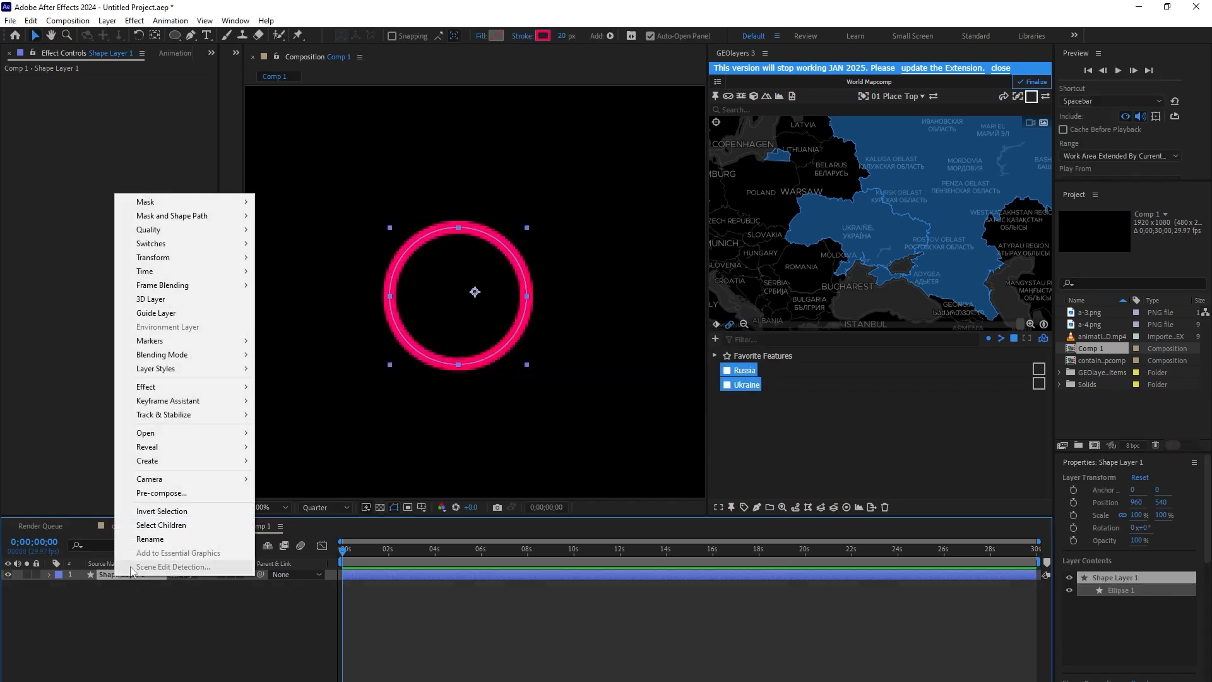
left_click(144, 537)
type("circle")
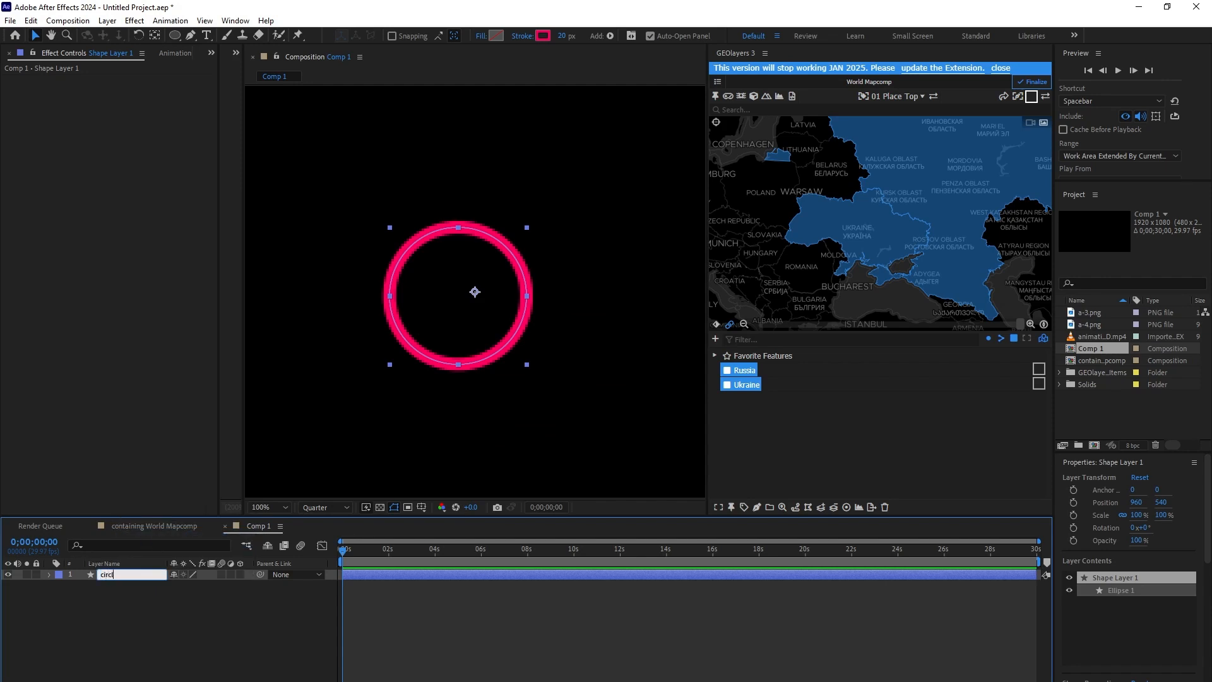
left_click(99, 649)
Duplicate the circle layer and rename the copy fill
left_click(107, 575)
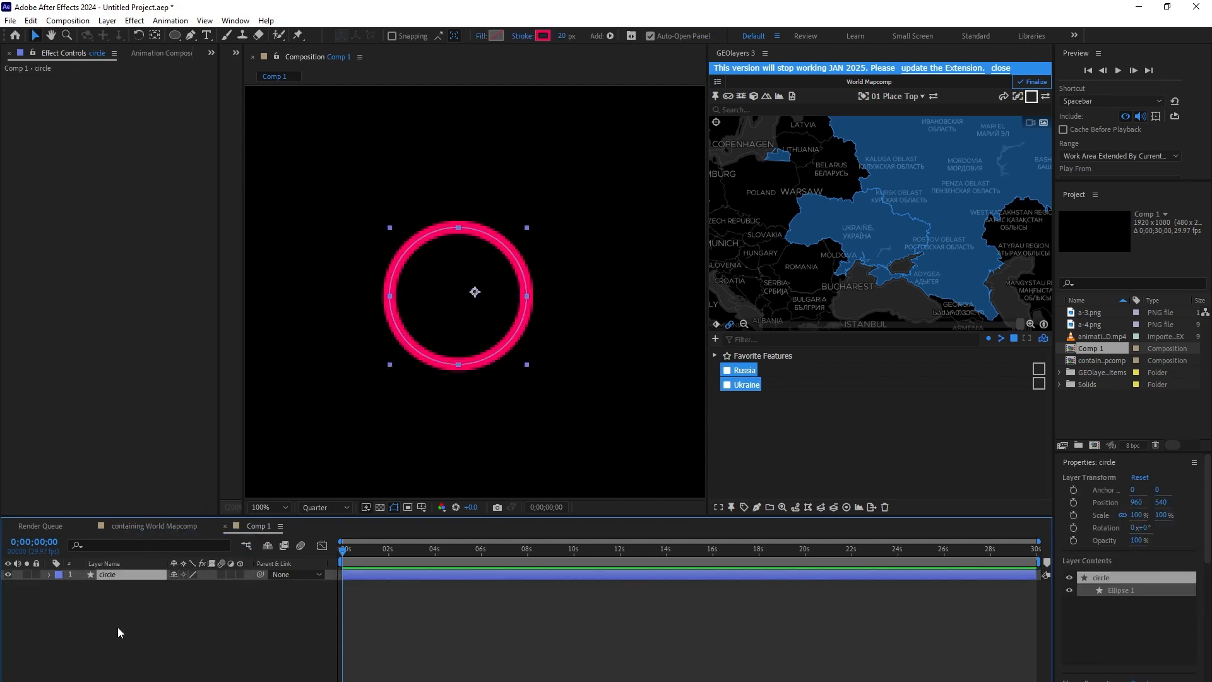
key("ctrl+d")
right_click(120, 574)
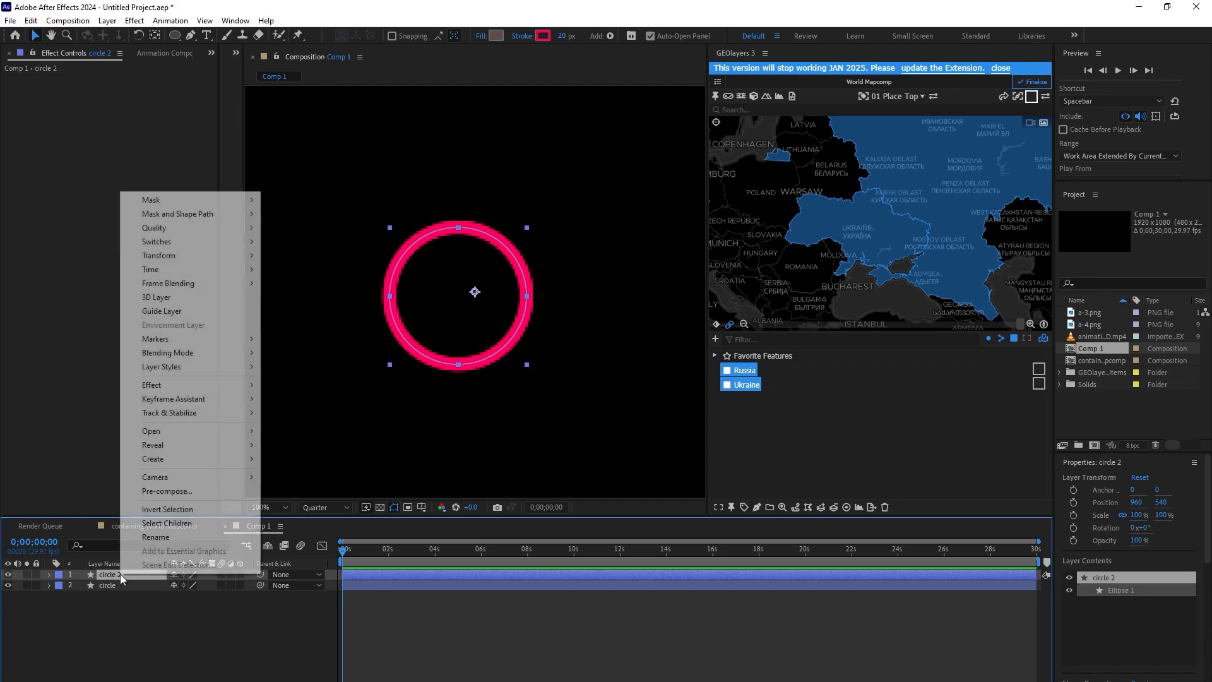
left_click(153, 537)
type("fill")
key("Return")
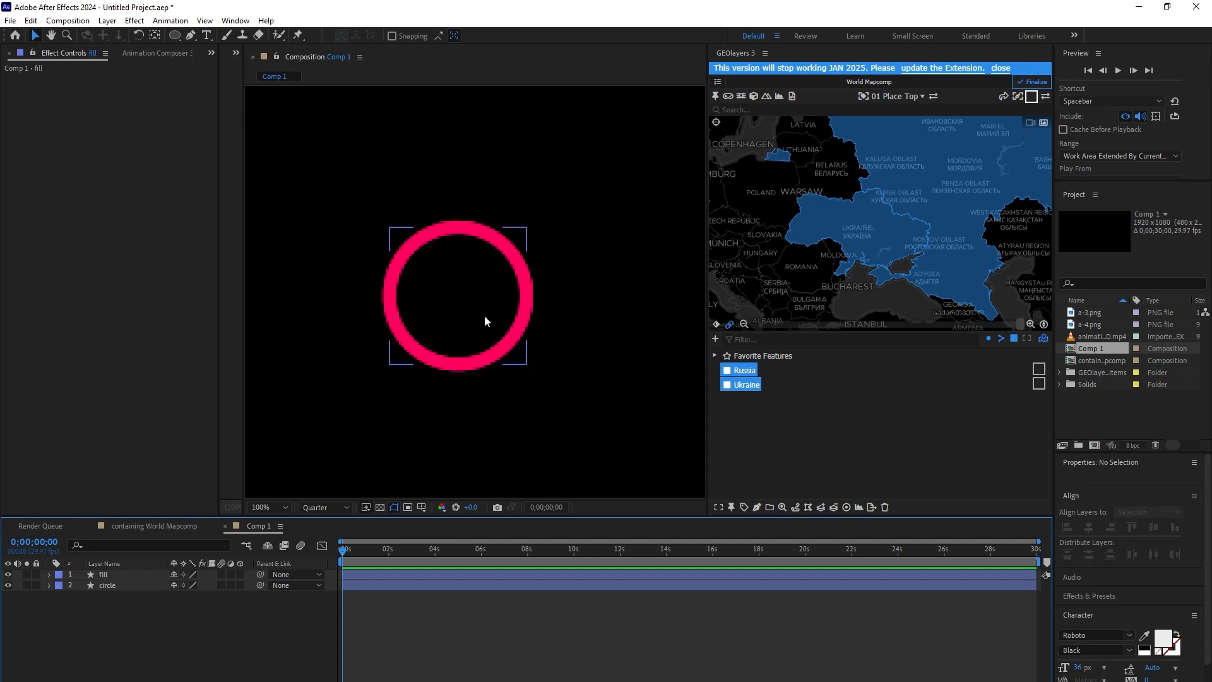
Remove the fill layer's stroke and give it a solid dark gray fill, 3F3F3F
left_click(120, 577)
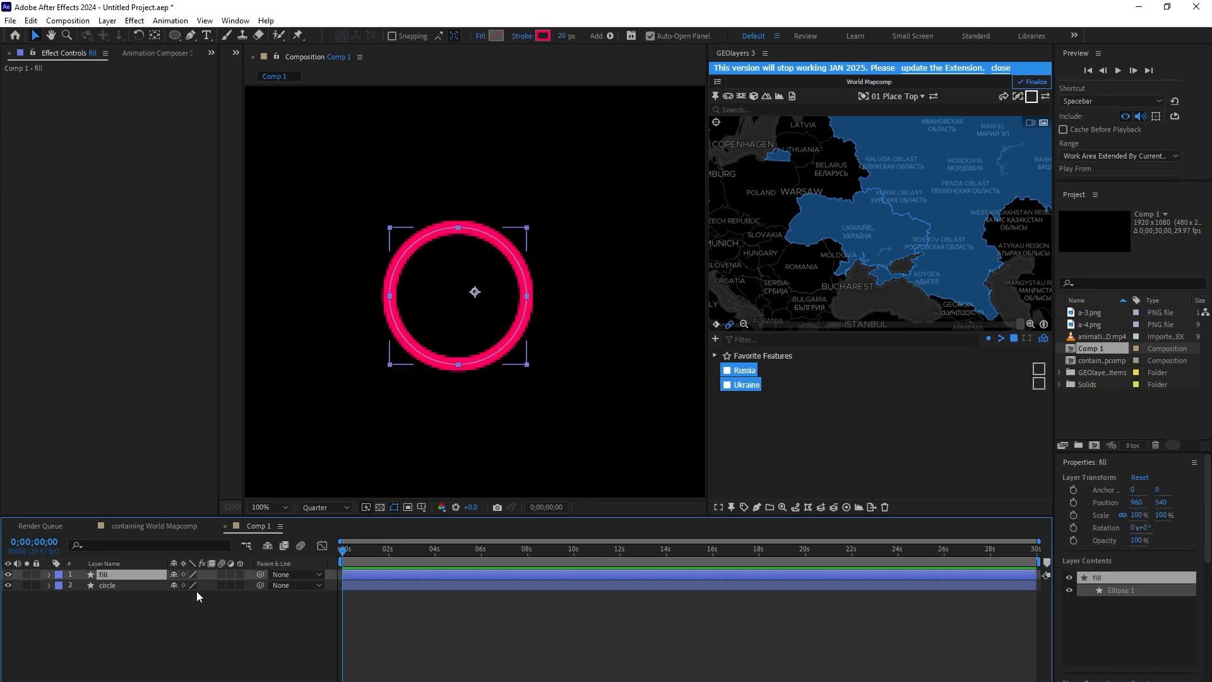
left_click(522, 36)
left_click(547, 351)
left_click(586, 422)
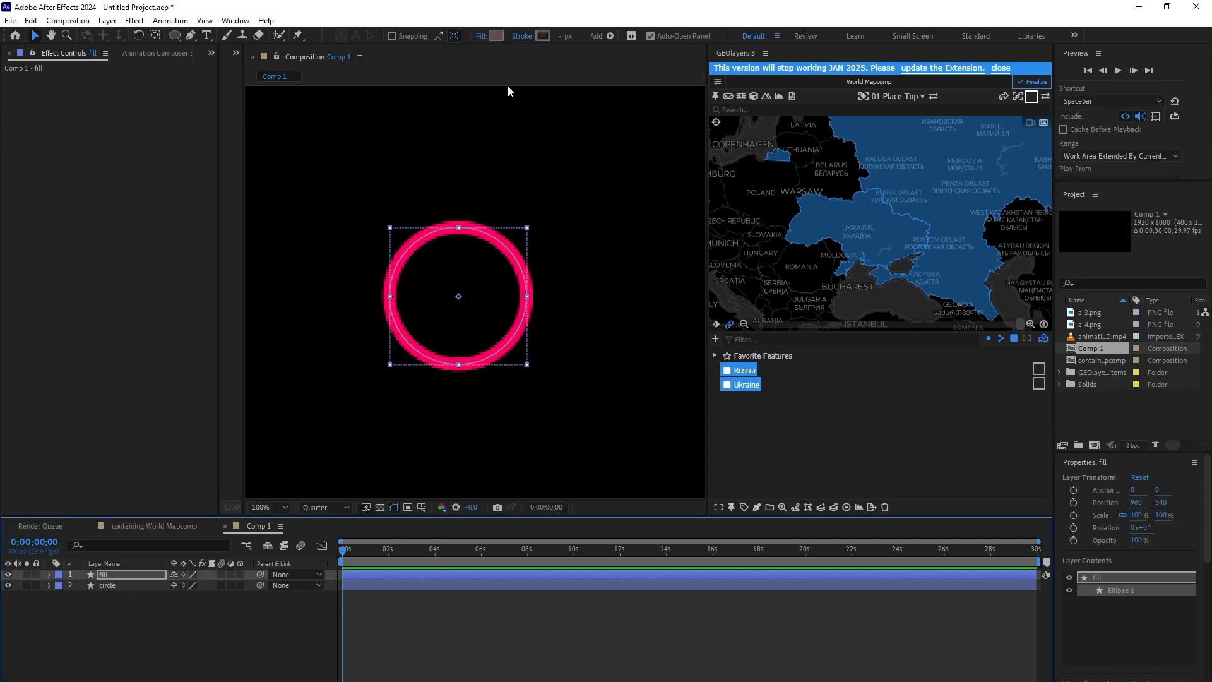
left_click(497, 36)
left_click_drag(503, 414, 442, 425)
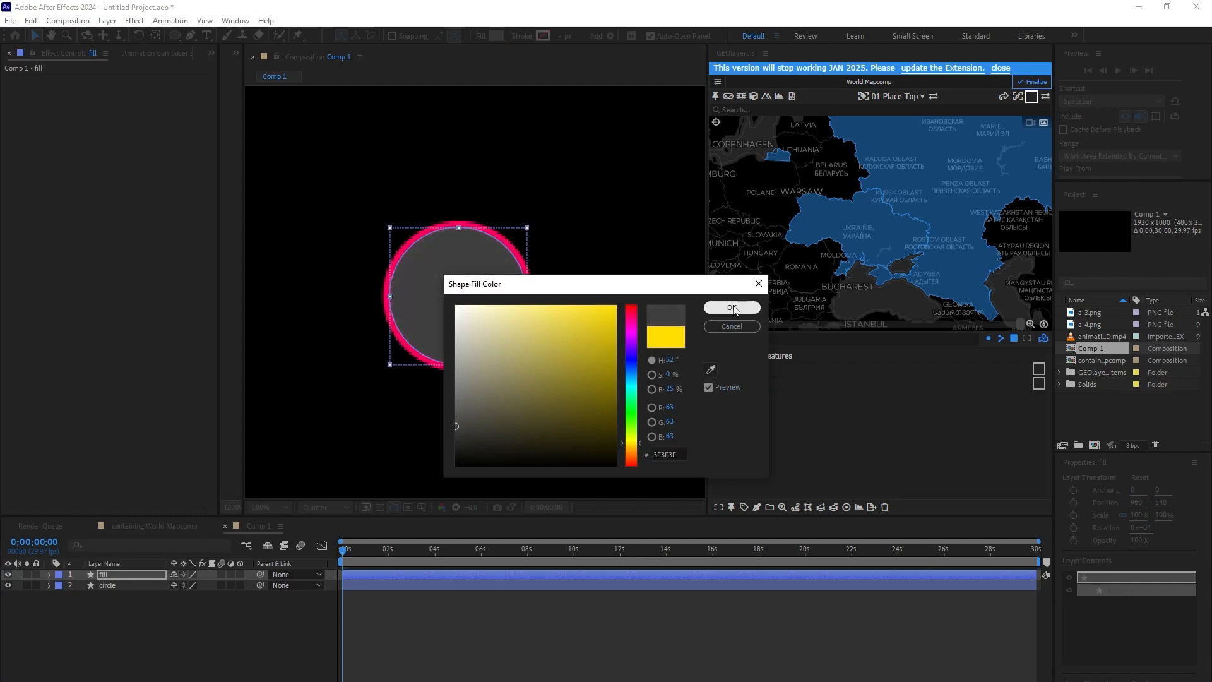
left_click(732, 308)
left_click(631, 460)
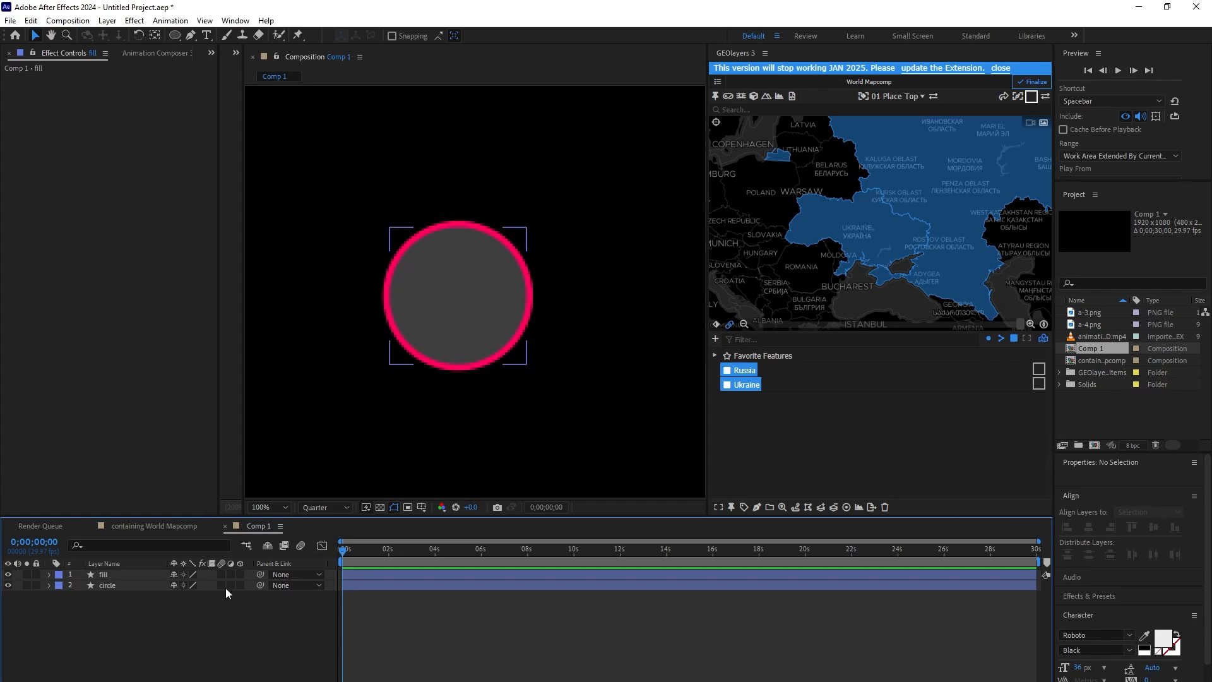
Rename the circle layer to stroke and set its stroke width to 30 px
left_click(110, 585)
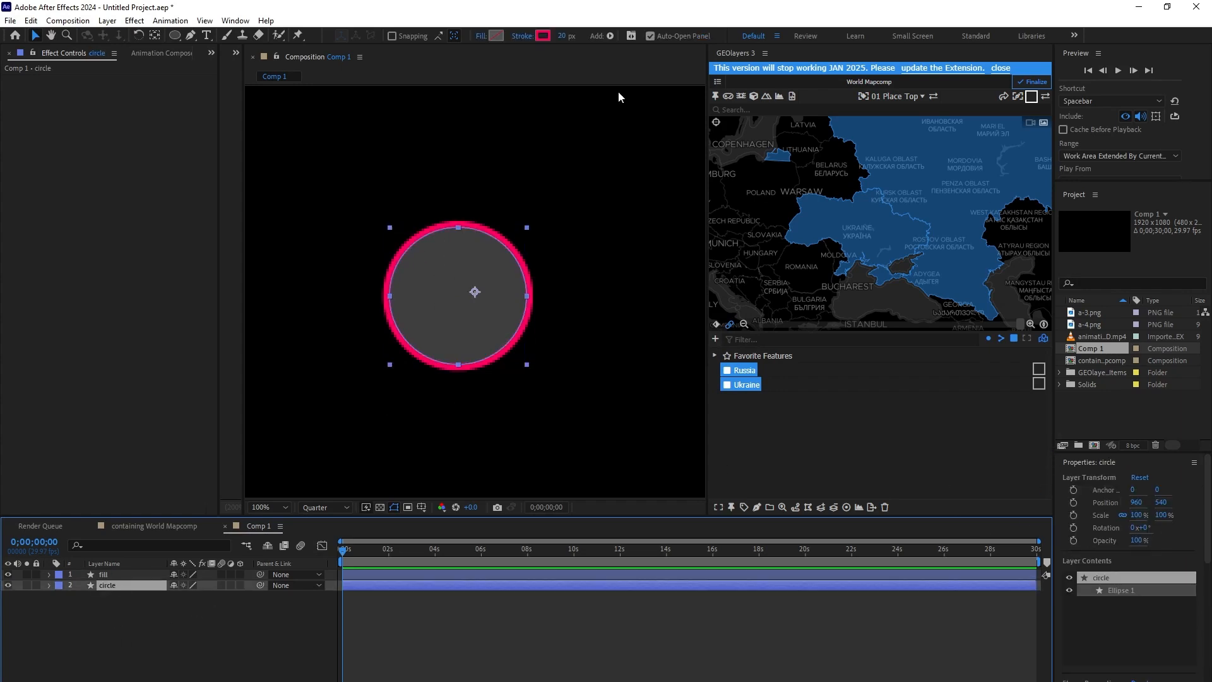
right_click(112, 584)
left_click(158, 553)
type("stroke")
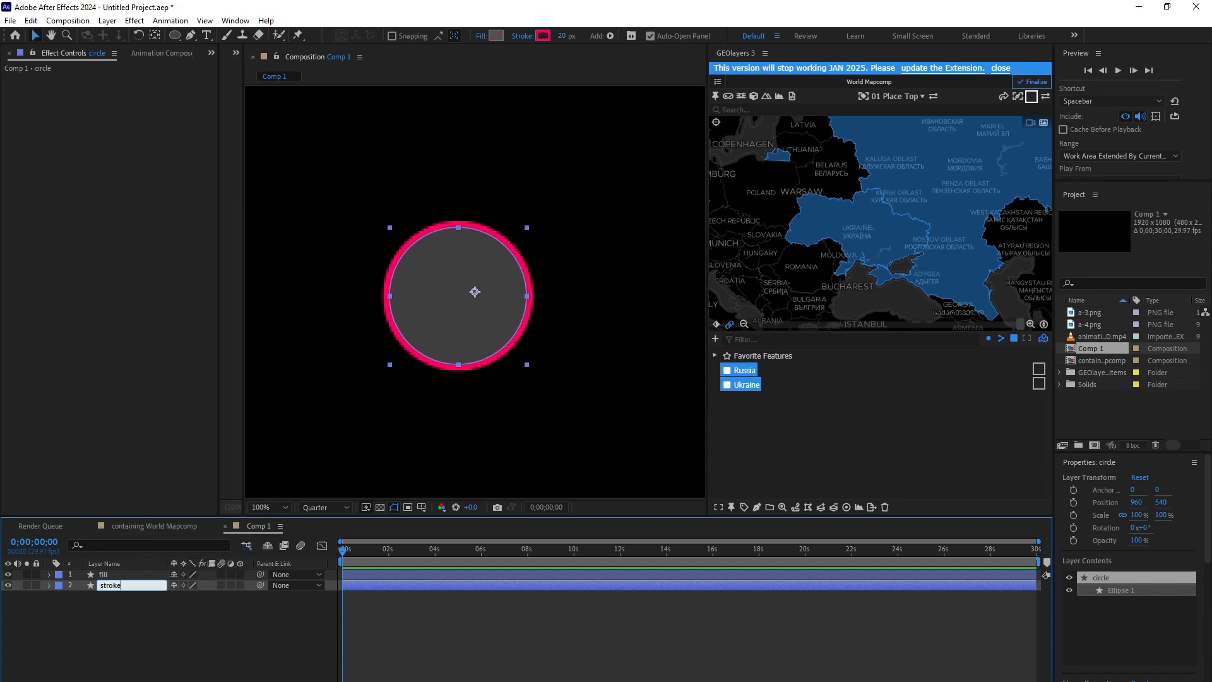
left_click(147, 628)
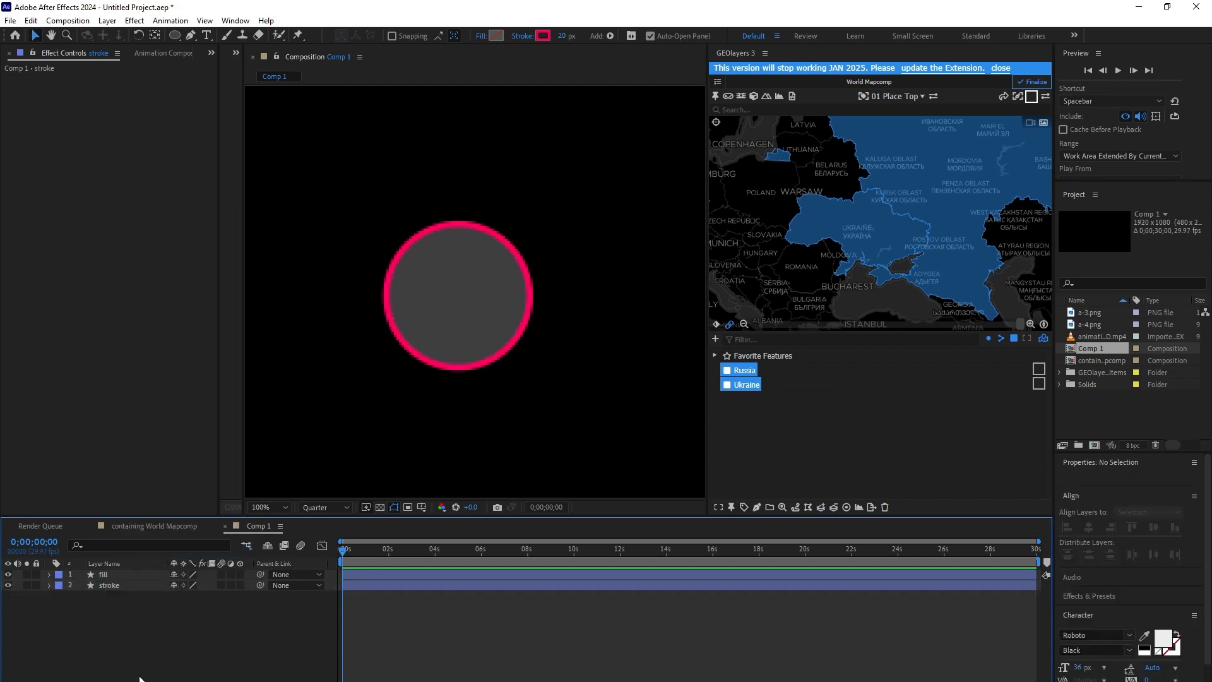
left_click(126, 583)
left_click(560, 35)
type("30")
key("Return")
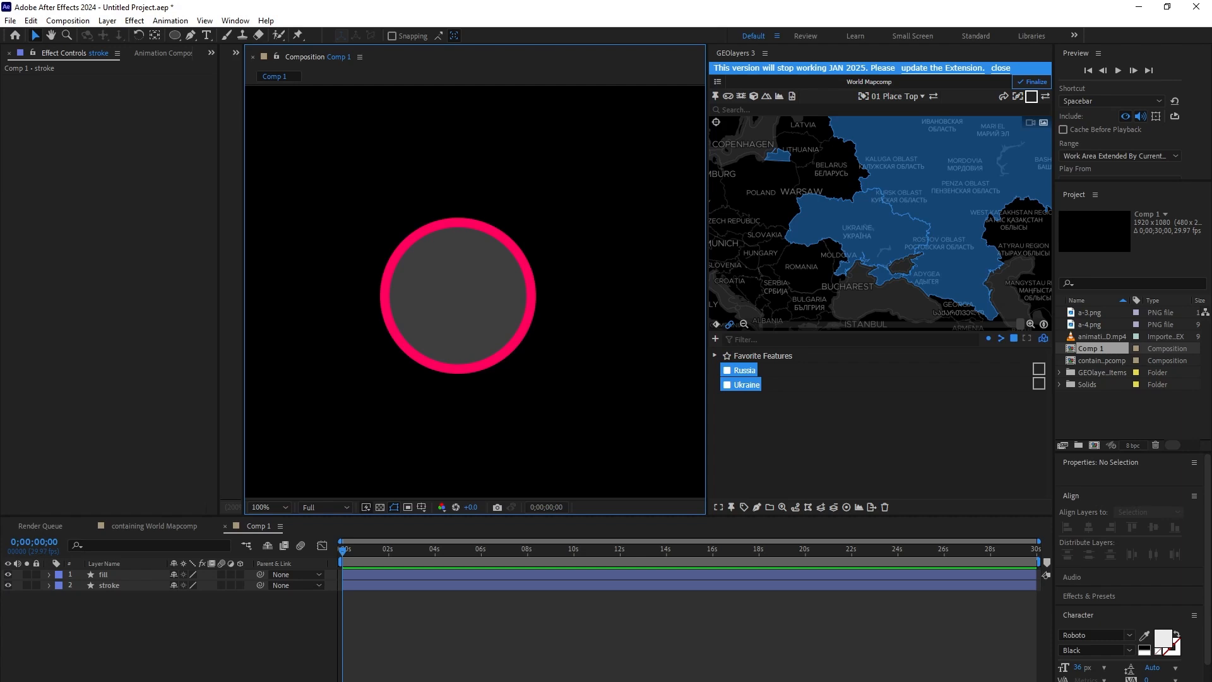
Import m-1.png, add it to Comp 1 and scale it to 12%
left_click_drag(707, 436, 1128, 423)
mouse_move(1091, 385)
left_mouse_down()
mouse_move(447, 380)
mouse_move(447, 359)
mouse_move(177, 578)
mouse_move(146, 578)
left_mouse_up()
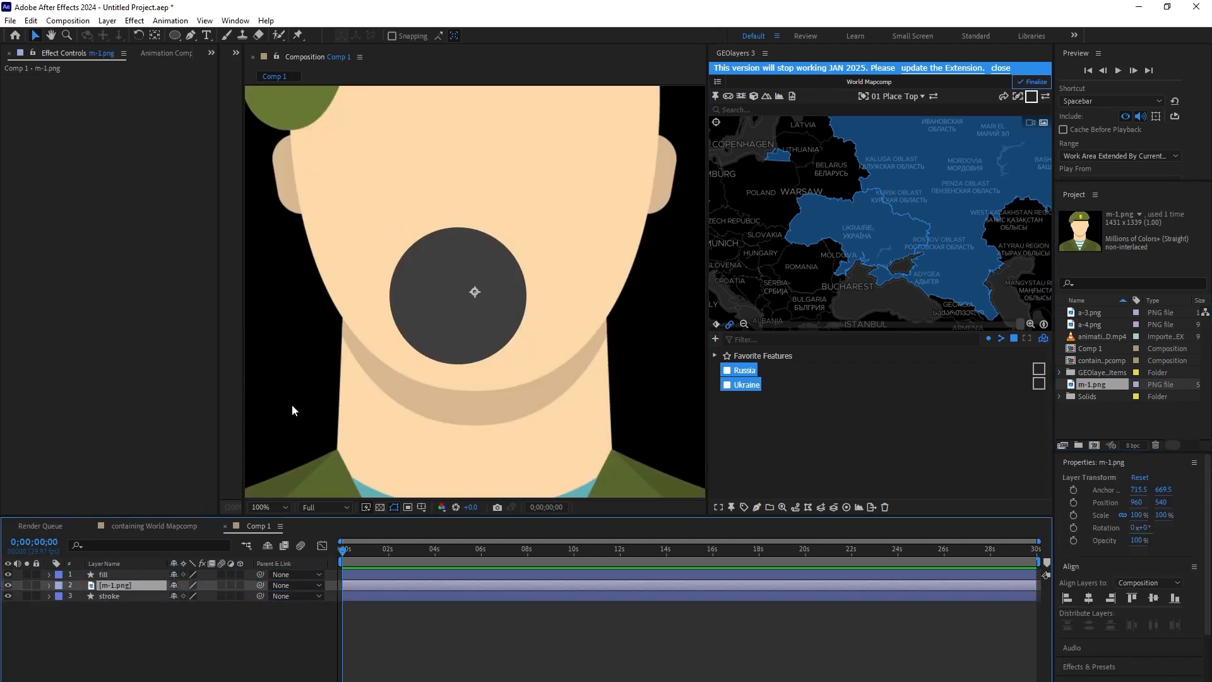
key("s")
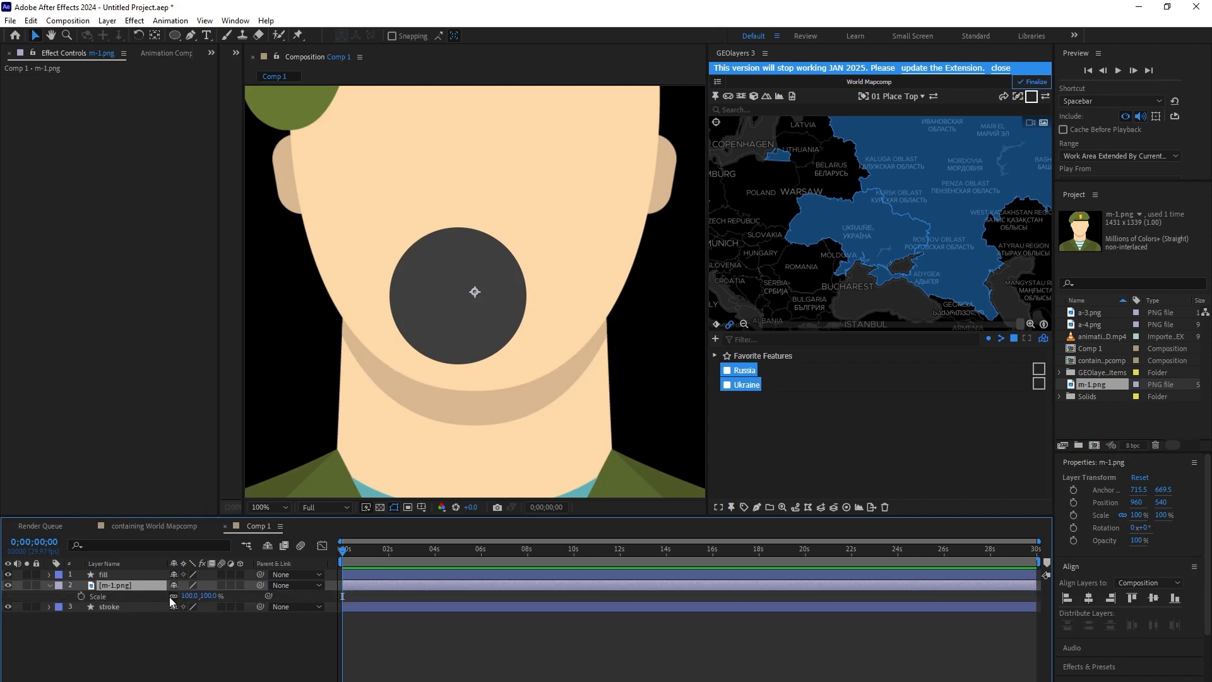
left_click_drag(187, 598, 134, 599)
Move the m-1.png layer above the fill layer and position the soldier in the middle of the circle
left_click_drag(502, 321, 478, 321)
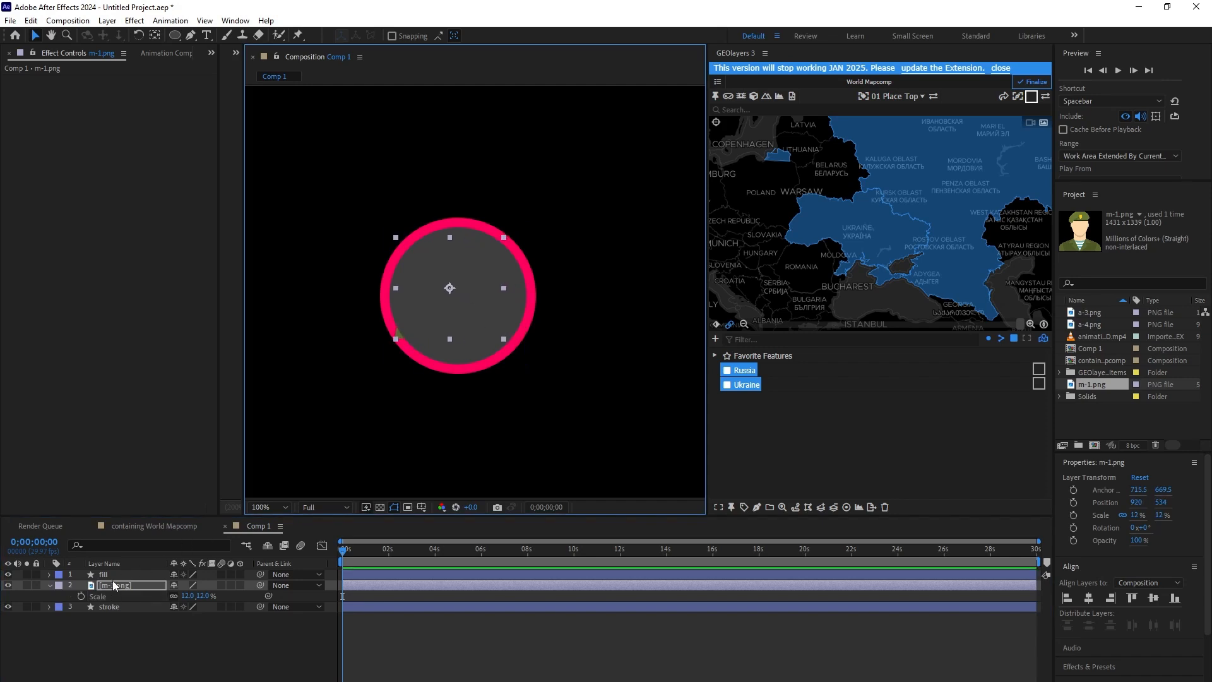
left_click_drag(108, 586, 108, 573)
left_click_drag(452, 330, 461, 328)
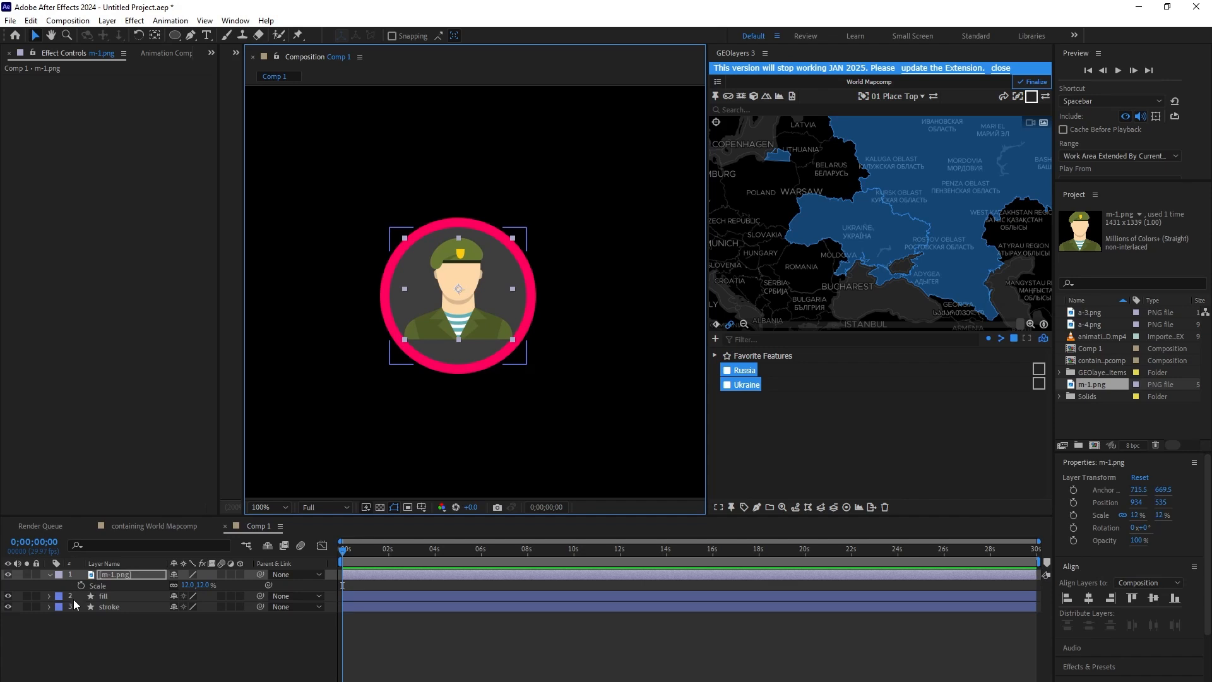
left_click(118, 574)
key("s")
Show the Mode and Track Matte columns for the composition's layers
key("F4")
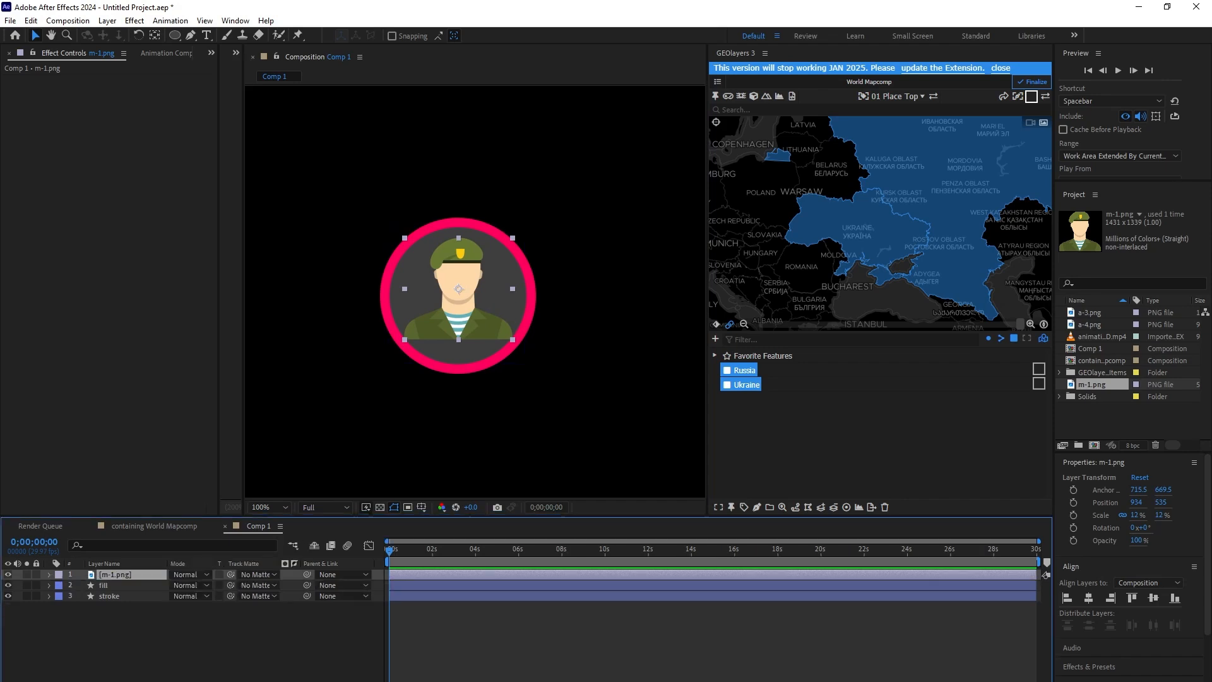
left_click(120, 597)
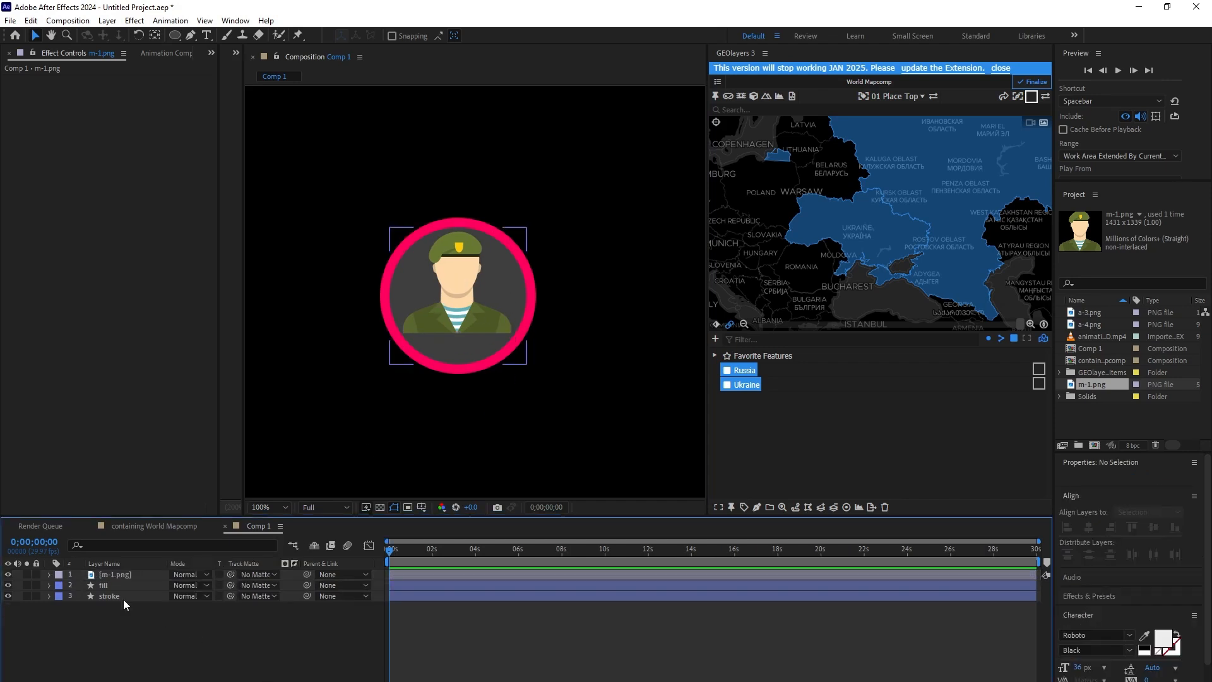
left_click(214, 632)
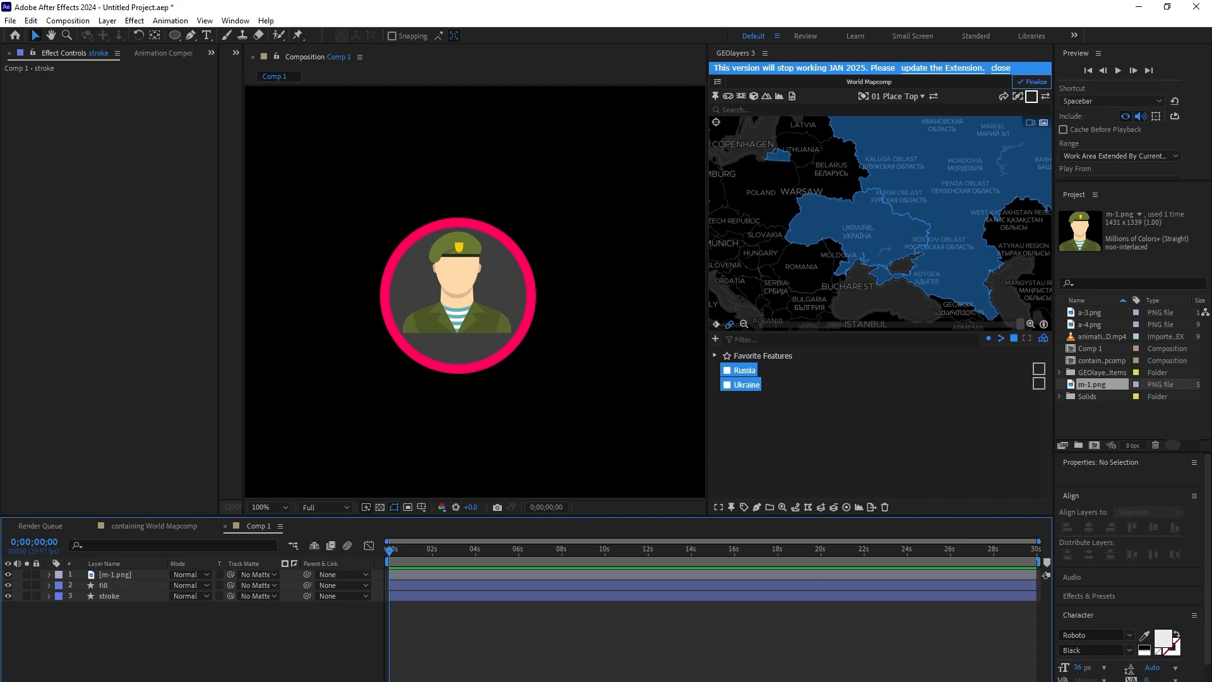
Import ukrine 3.png, add it beneath the stroke layer and scale it to 36%
key("alt+Tab")
left_click_drag(0, 442, 1109, 422)
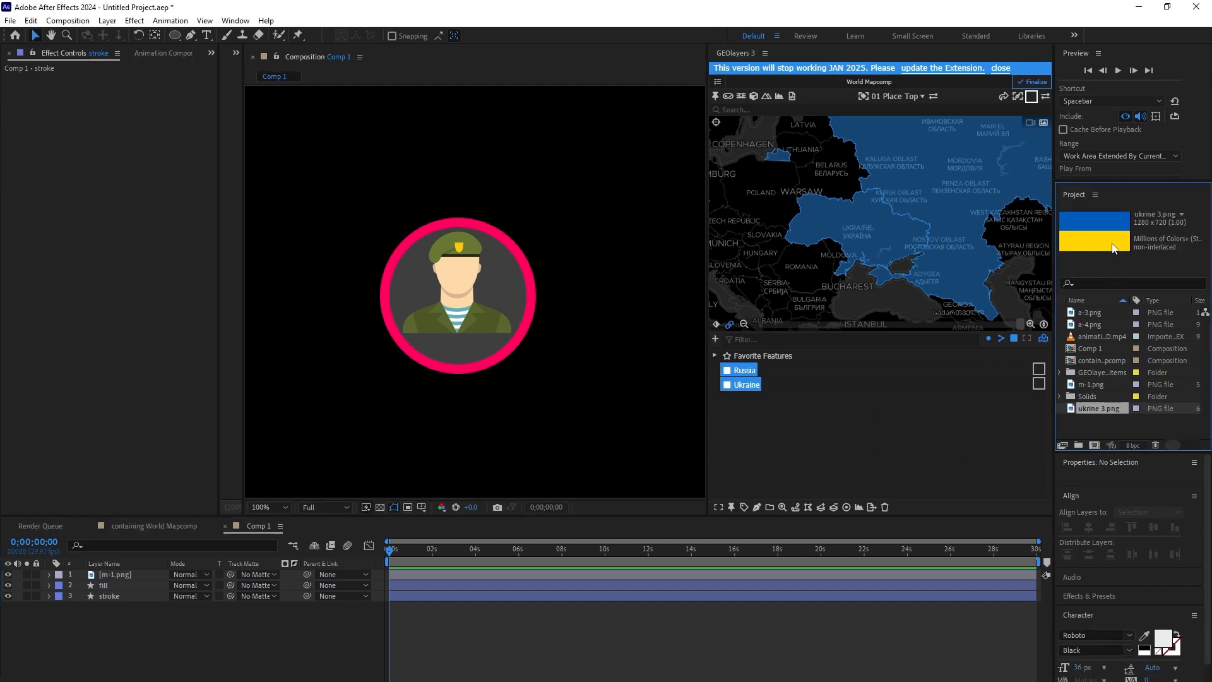
mouse_move(1093, 408)
left_mouse_down()
mouse_move(550, 582)
mouse_move(130, 586)
mouse_move(108, 601)
left_mouse_up()
key("s")
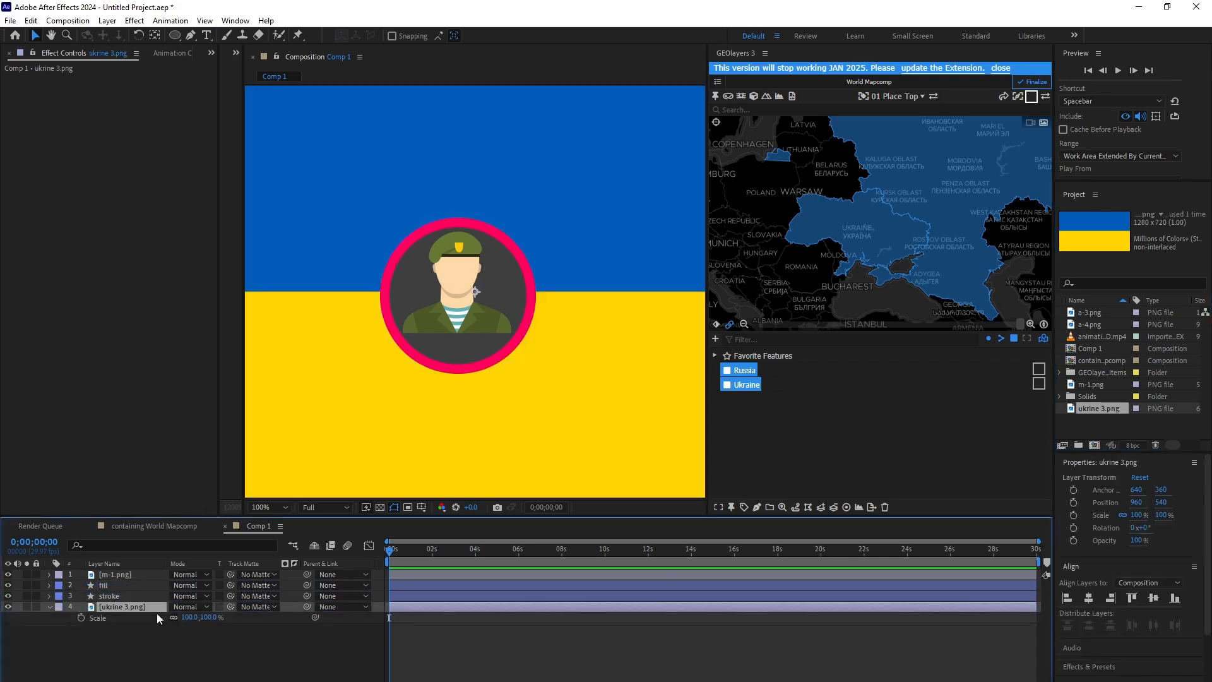
left_click_drag(187, 617, 148, 623)
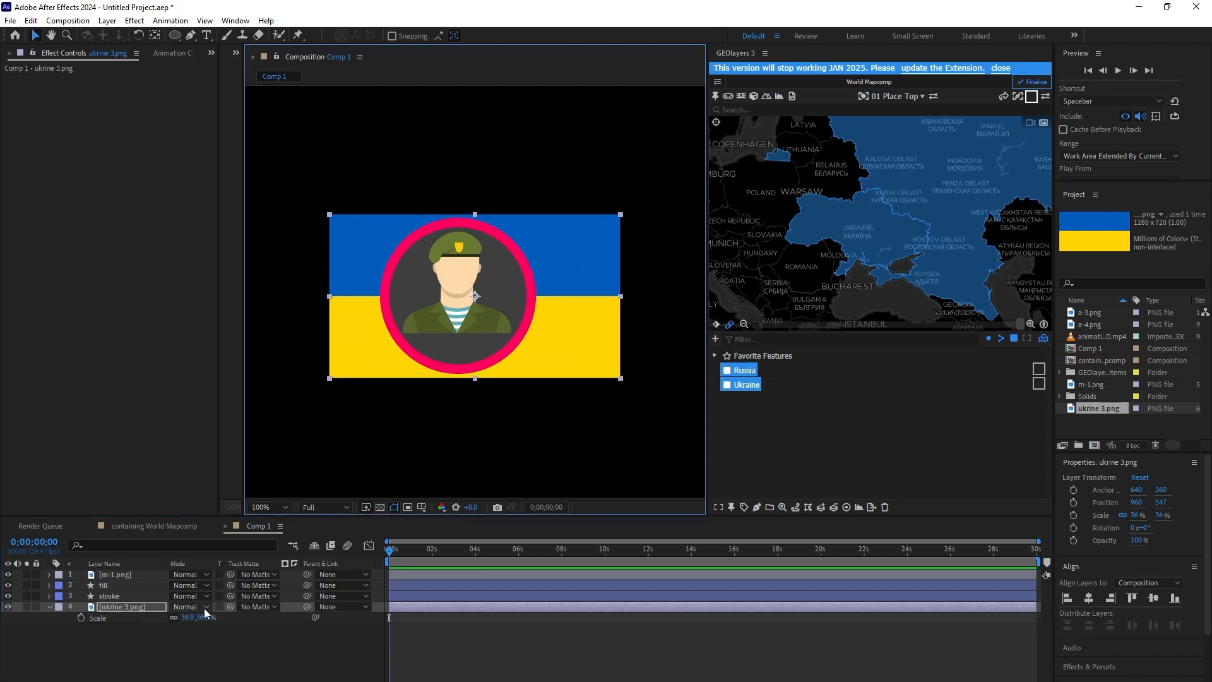
Use the stroke layer as the track matte for ukrine 3.png and set its stroke width to 40 px
left_click(225, 658)
left_click_drag(229, 607, 126, 596)
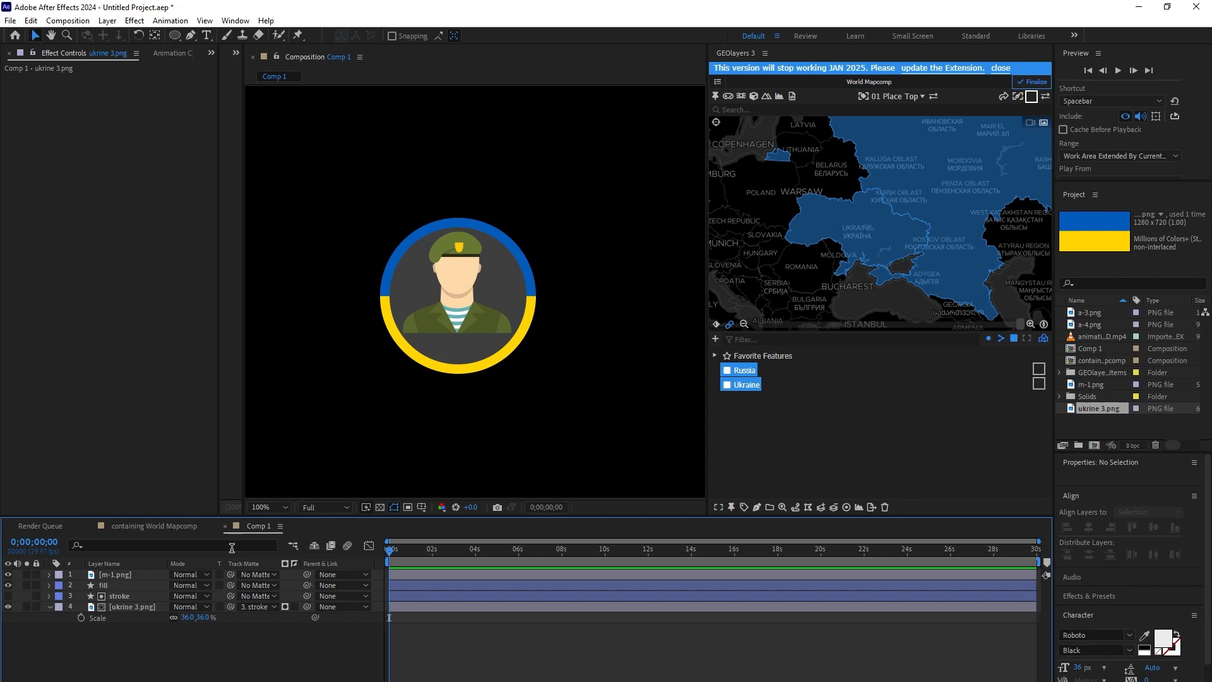
left_click(133, 608)
left_click(129, 597)
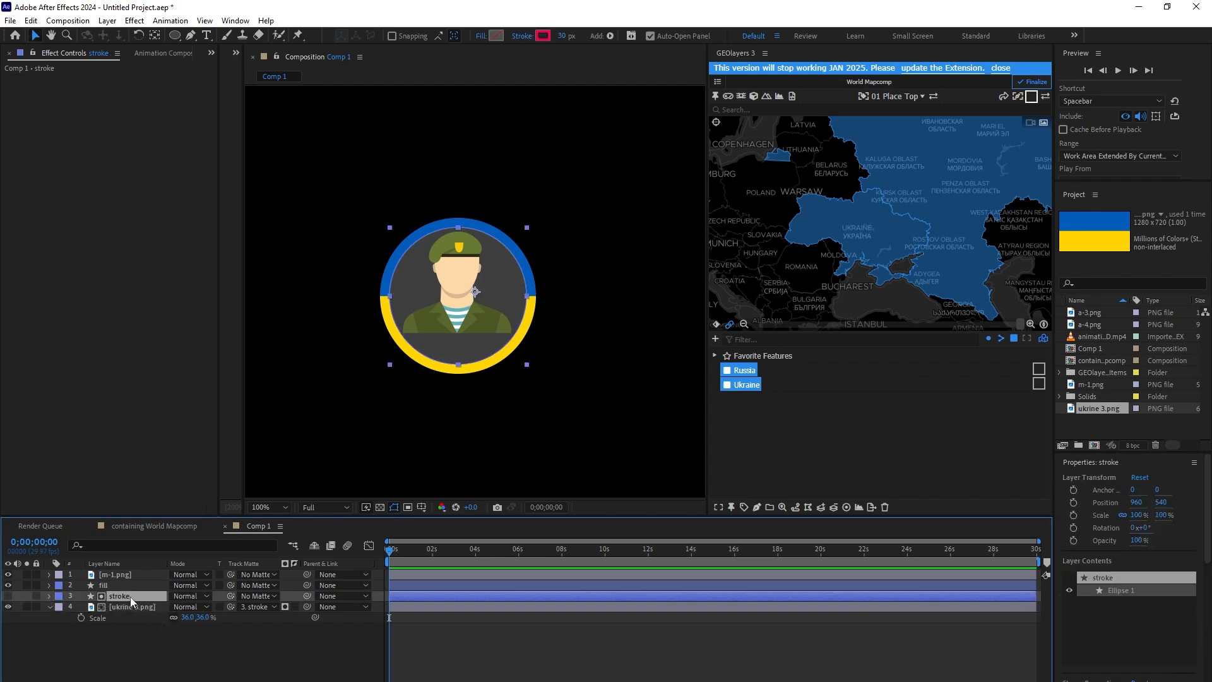
mouse_move(560, 39)
left_mouse_down()
mouse_move(603, 42)
mouse_move(582, 49)
left_mouse_up()
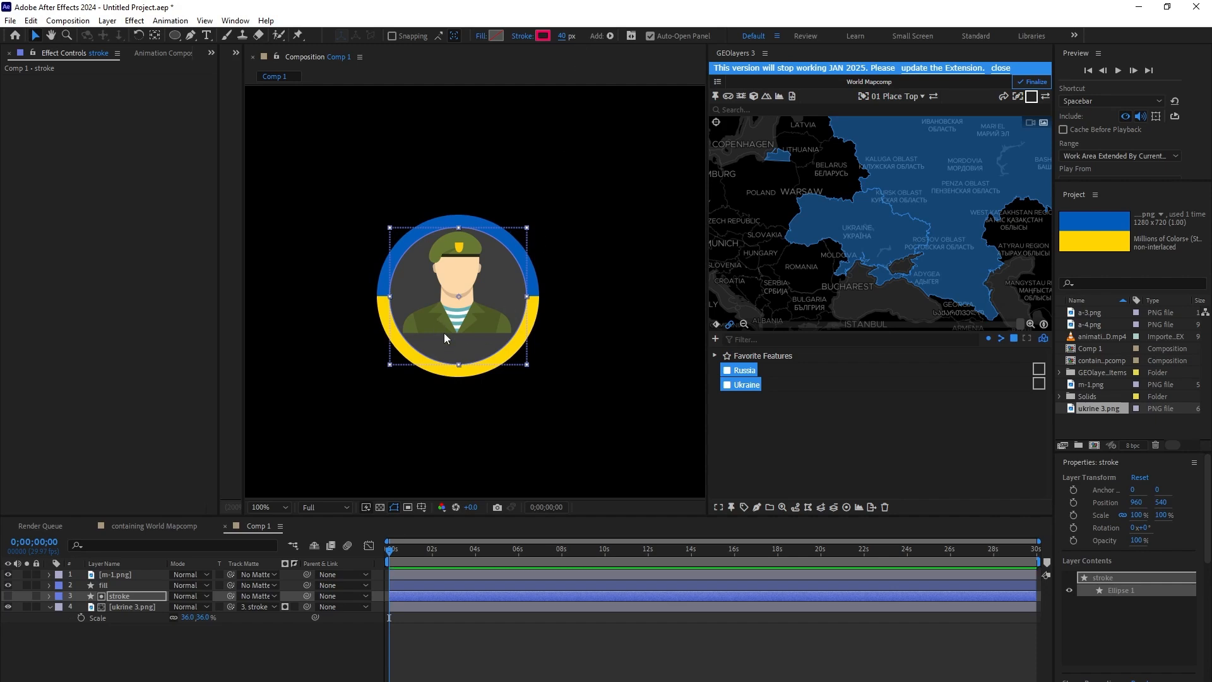
left_click(303, 671)
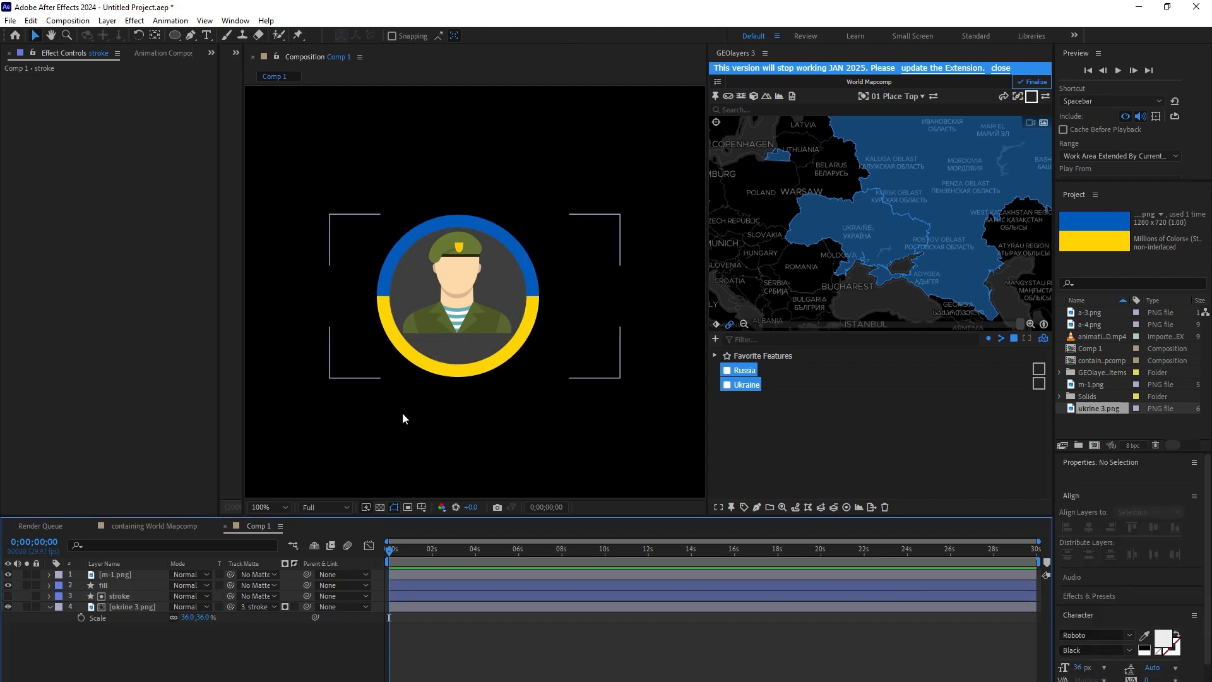
Add Comp 1 as the top layer of the containing World Mapcomp composition, starting at about 8.5 seconds
left_click(120, 526)
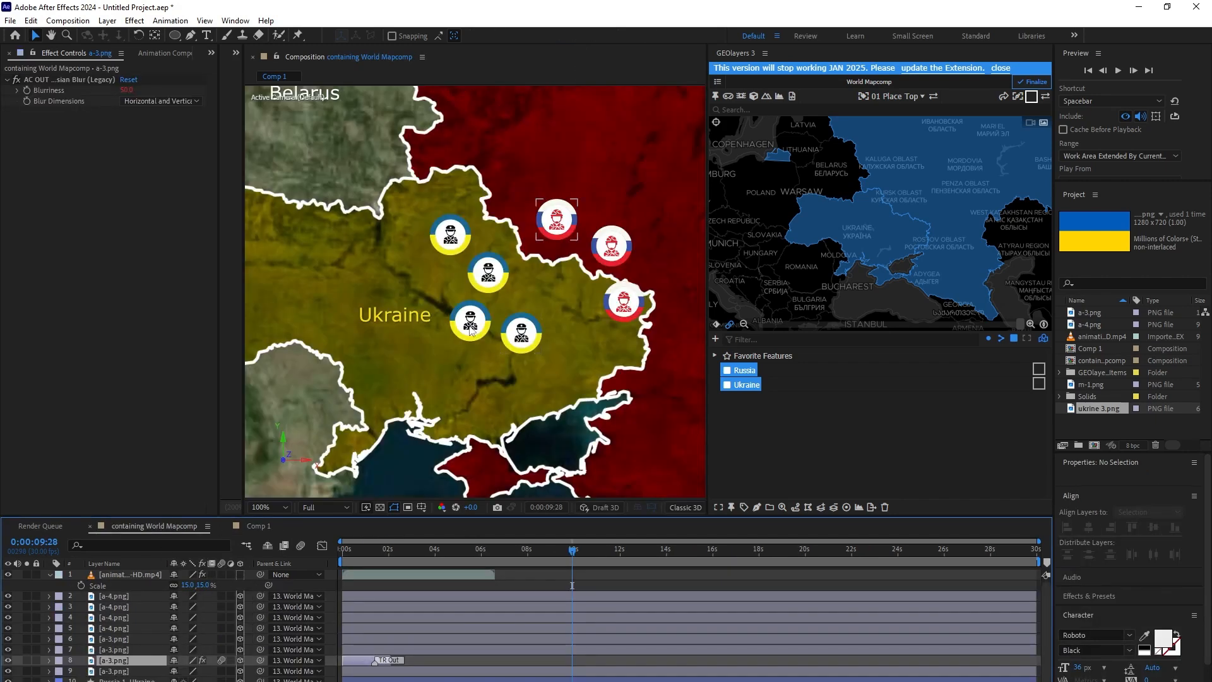
left_click(1093, 350)
left_click_drag(1094, 351, 571, 577)
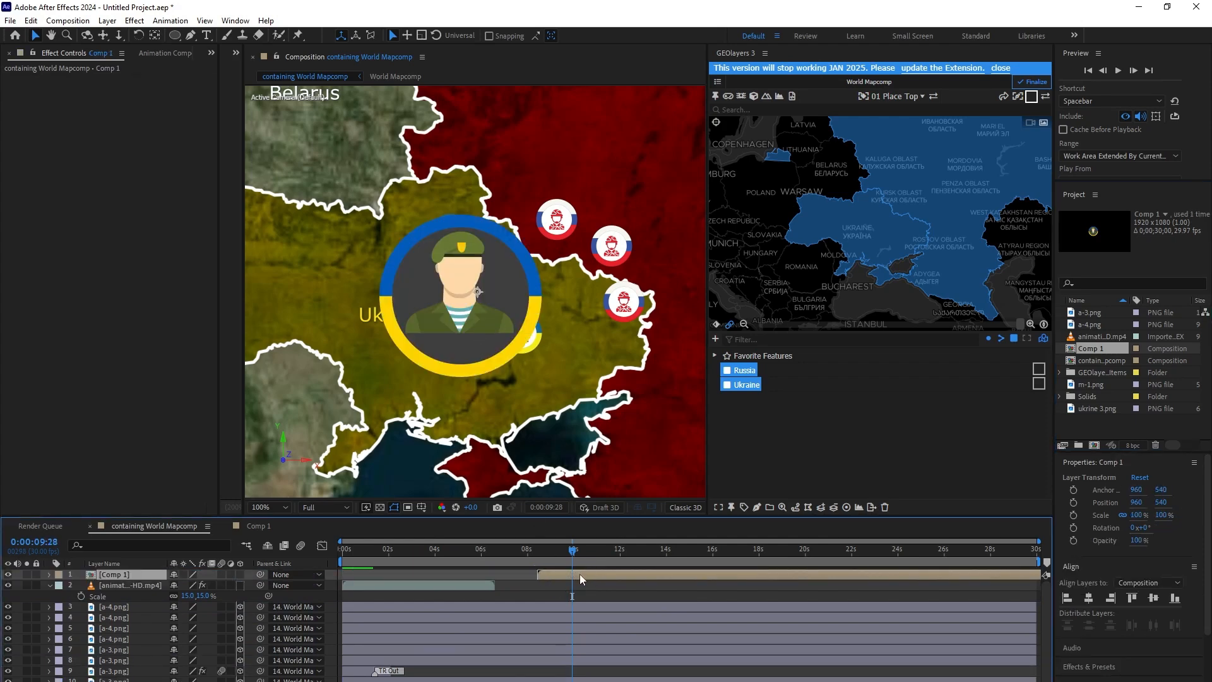
Scale the Comp 1 layer to 40% and place the badge on western Ukraine, above the country label
key("s")
left_click_drag(189, 585, 155, 594)
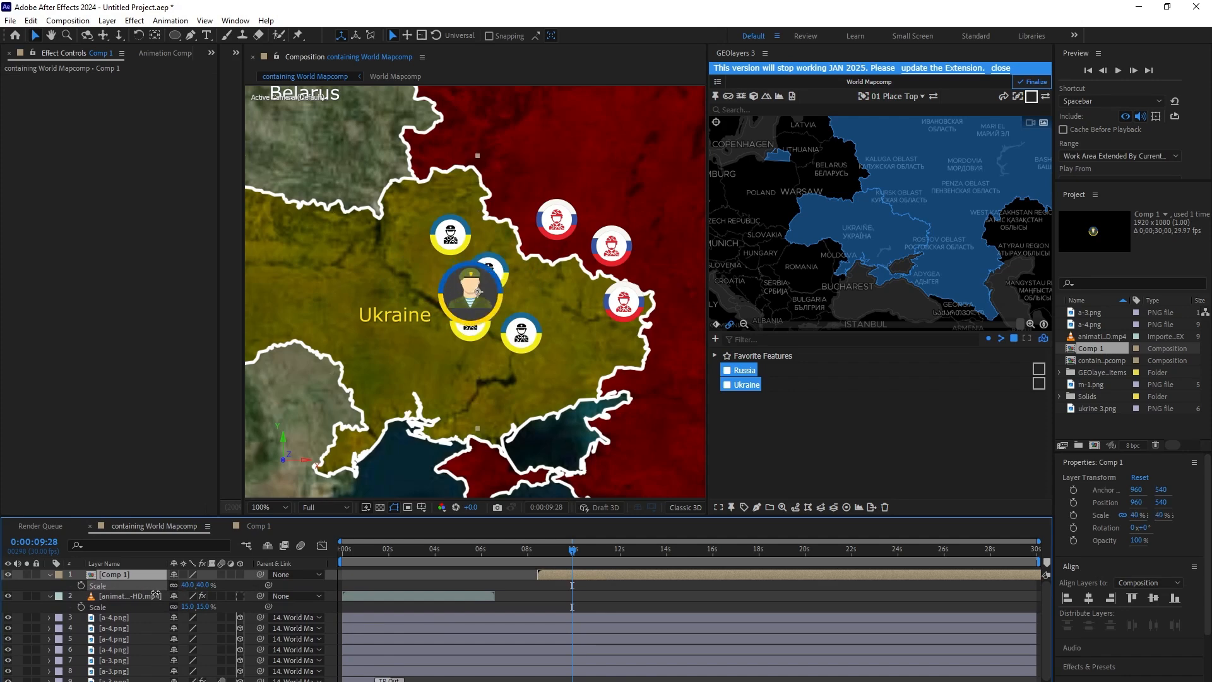
left_click_drag(441, 295, 369, 278)
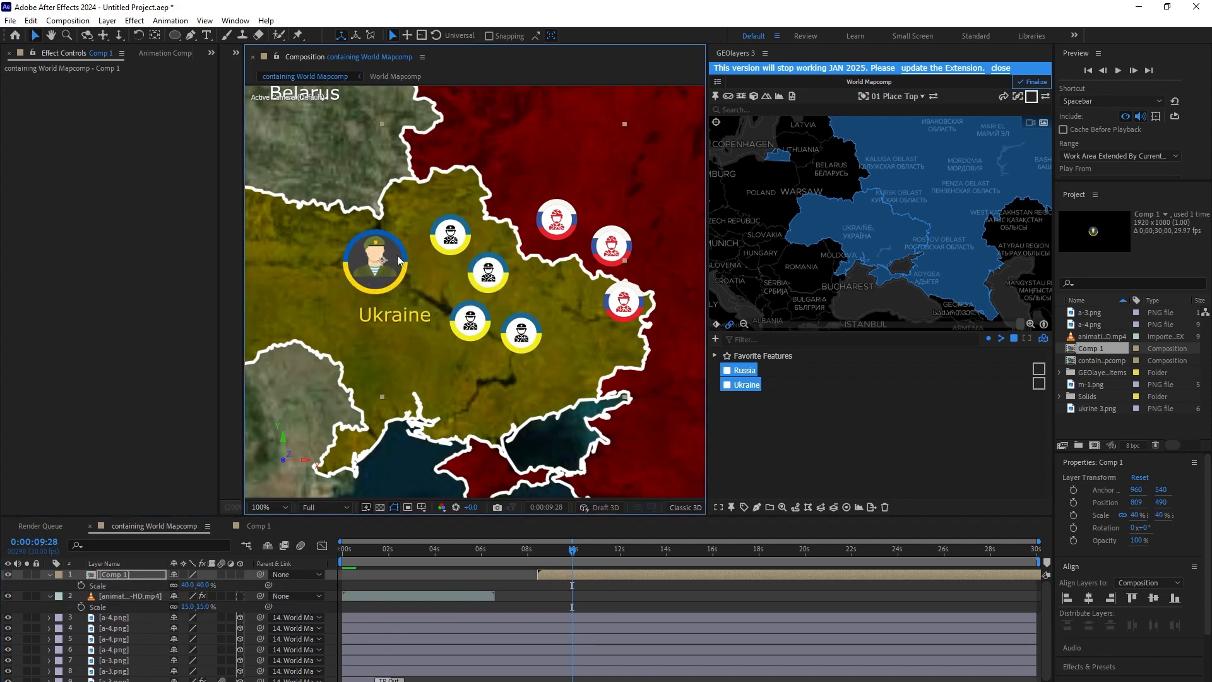